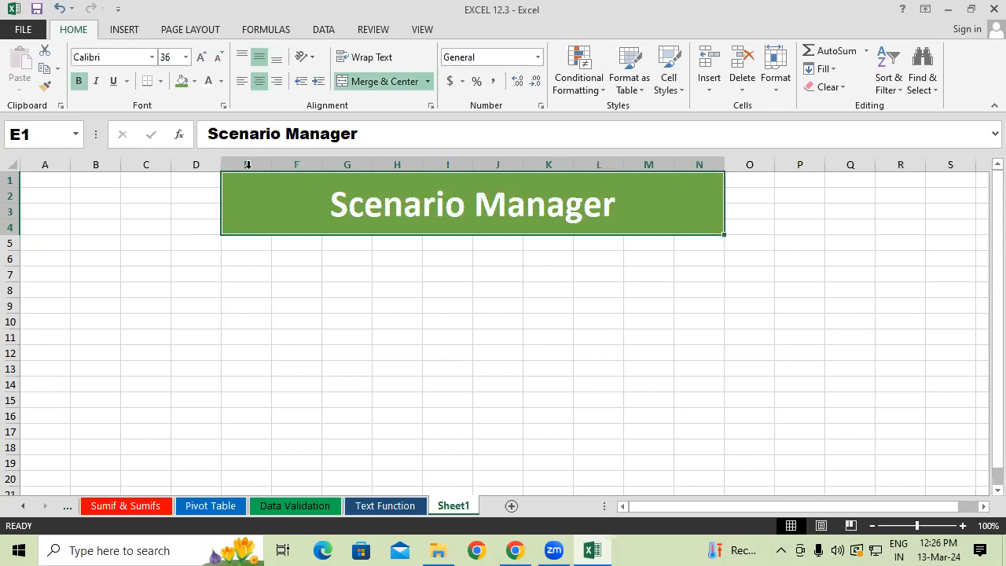
# Increase the font size of the Scenario Manager title to 48.
pyautogui.click(200, 57)
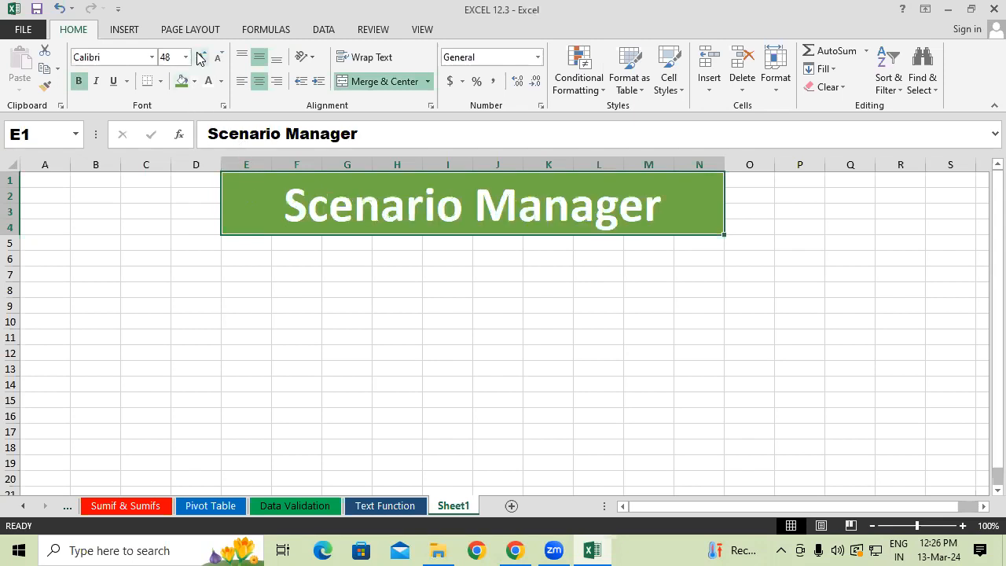
# Enter the headers Product Name in F8 and Rate in G8, and autofit column F to its text.
pyautogui.click(300, 292)
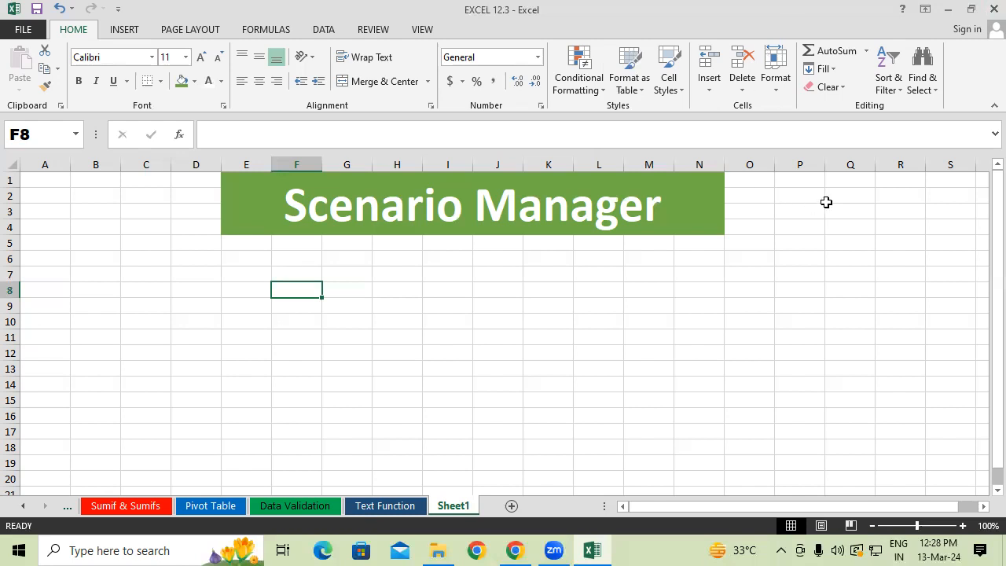
pyautogui.write('Pr')
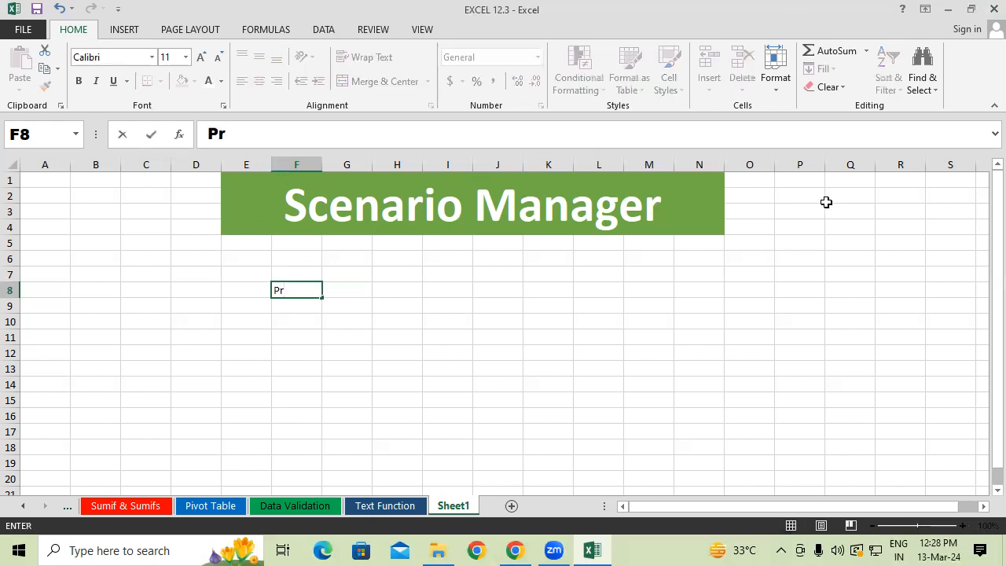
pyautogui.write('oduct ')
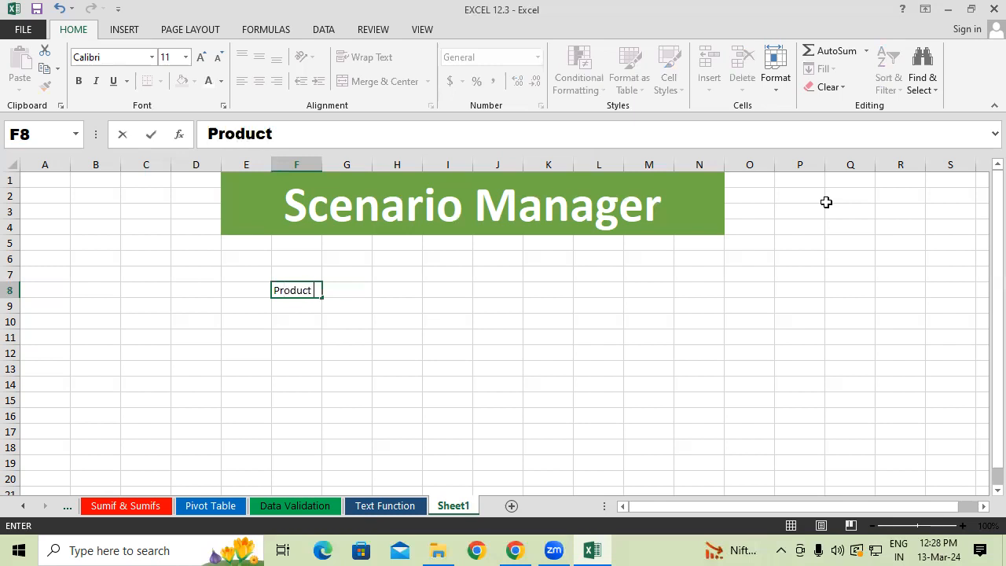
pyautogui.write('Name')
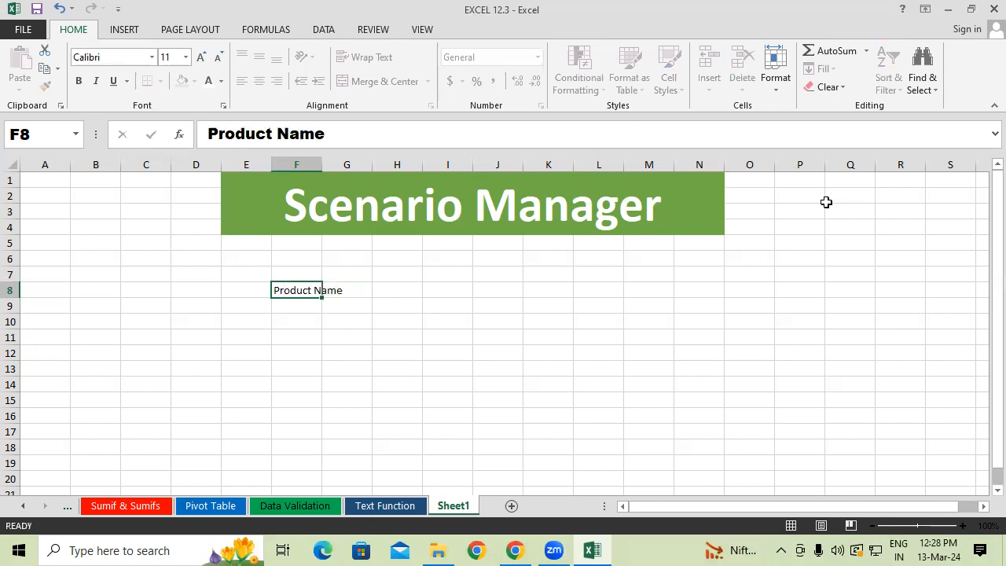
pyautogui.press('Tab')
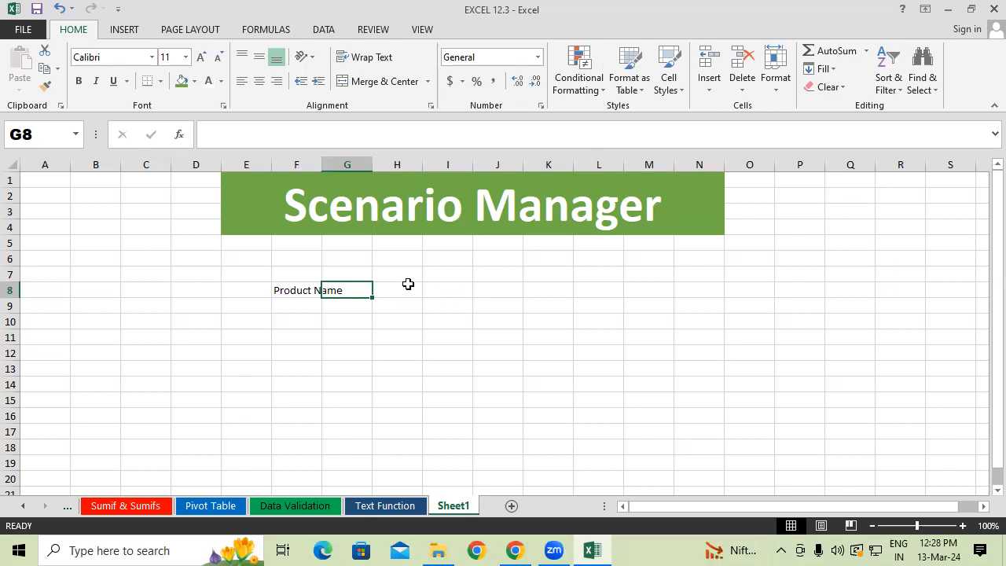
pyautogui.write('Rate')
pyautogui.click(366, 363)
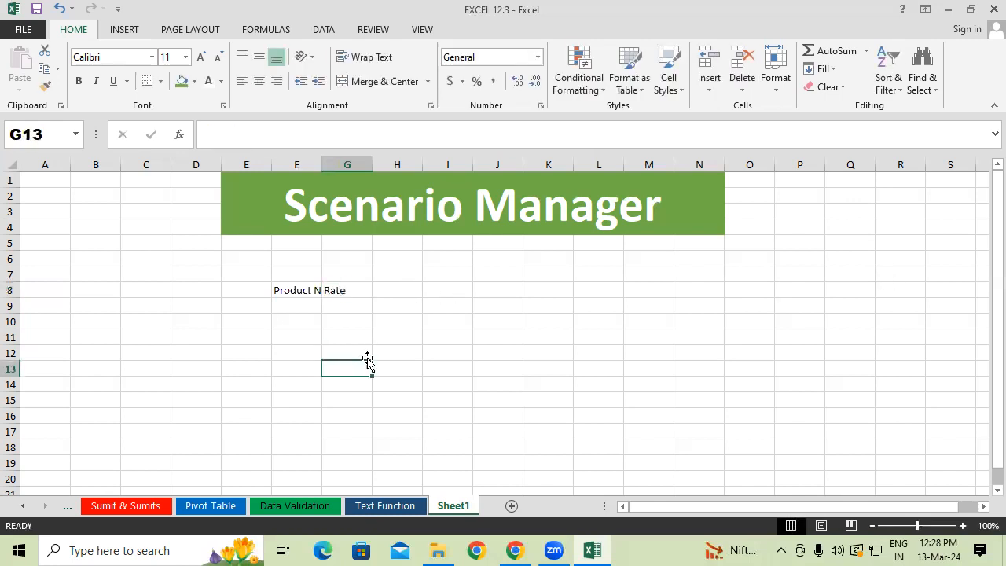
pyautogui.doubleClick(320, 159)
pyautogui.moveTo(309, 314); pyautogui.dragTo(307, 402)
pyautogui.moveTo(381, 304); pyautogui.dragTo(370, 411)
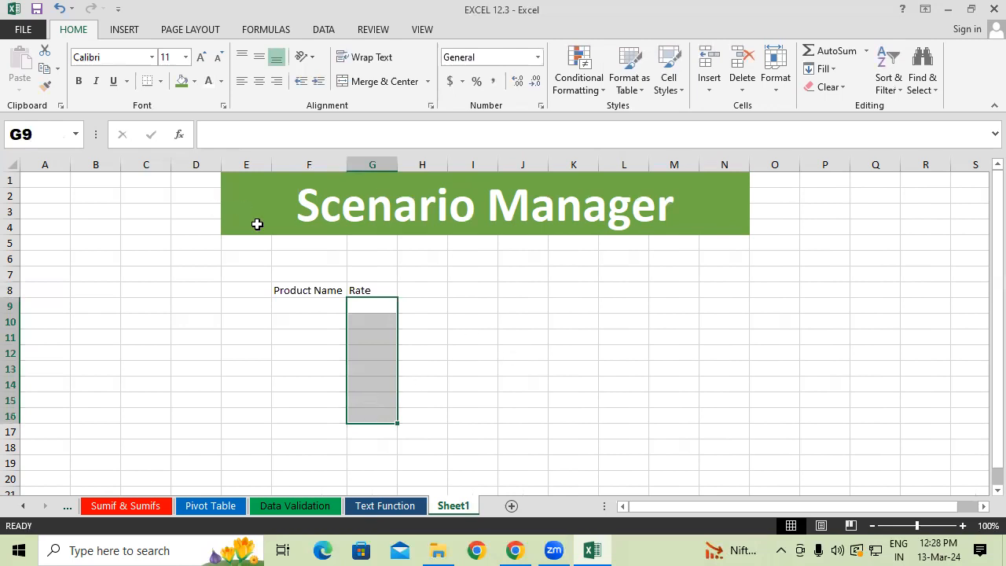
pyautogui.moveTo(305, 306); pyautogui.dragTo(312, 381)
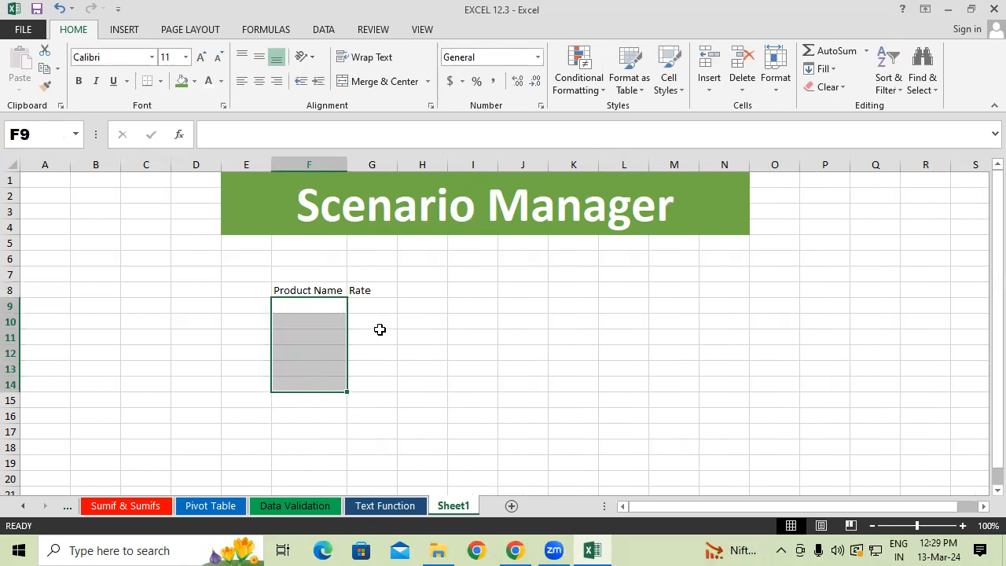
# Copy the product names HDD to TV from H7:H11 of the Pivot Table sheet into Sheet1 starting at F9.
pyautogui.click(338, 306)
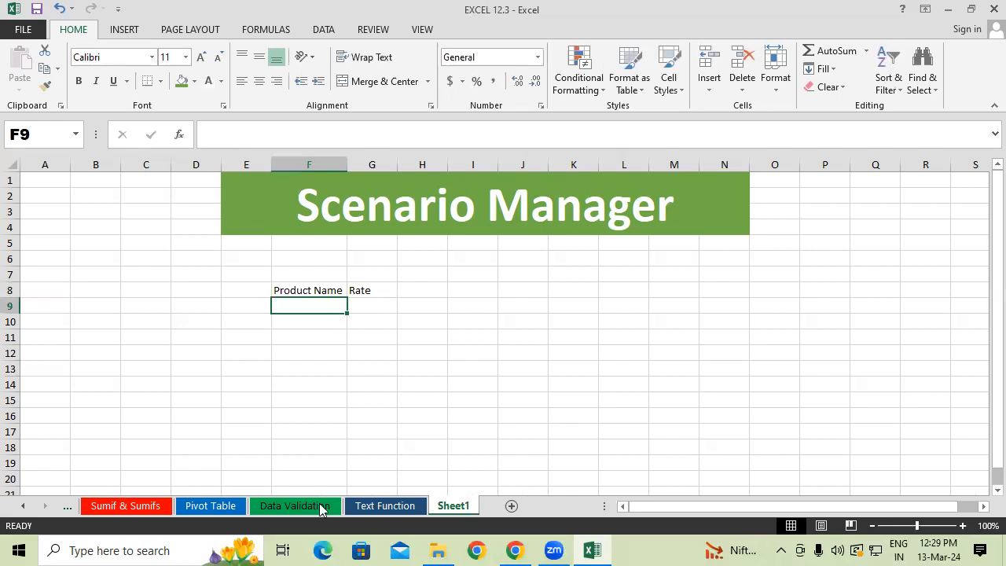
pyautogui.click(210, 505)
pyautogui.moveTo(299, 263); pyautogui.dragTo(309, 324)
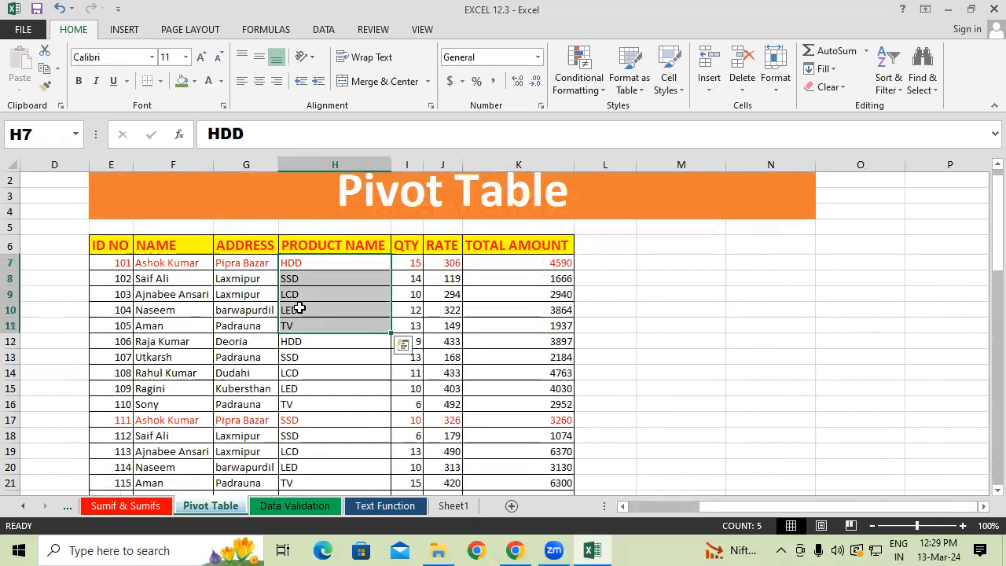
pyautogui.hotkey('ctrl', 'c')
pyautogui.click(453, 505)
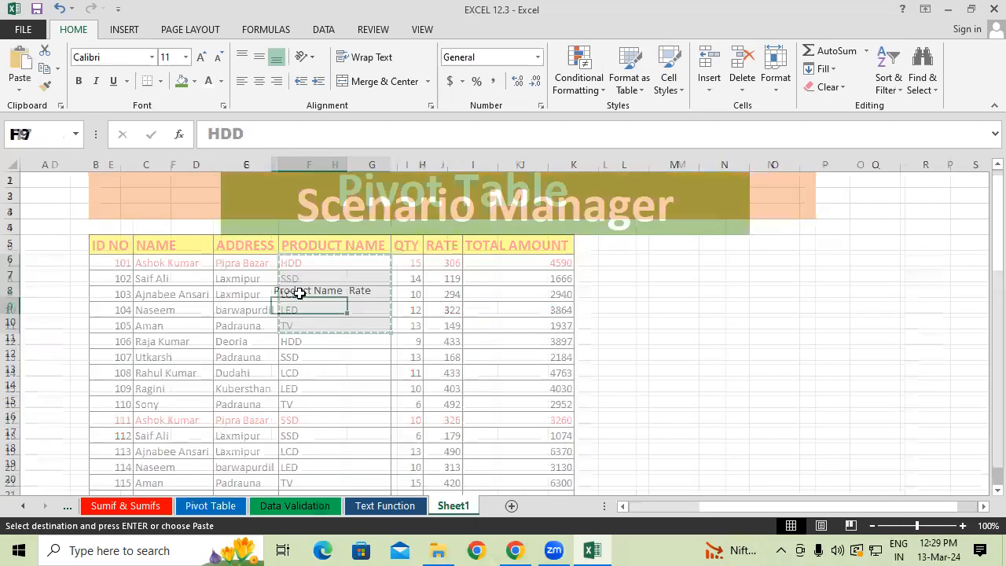
pyautogui.hotkey('ctrl', 'v')
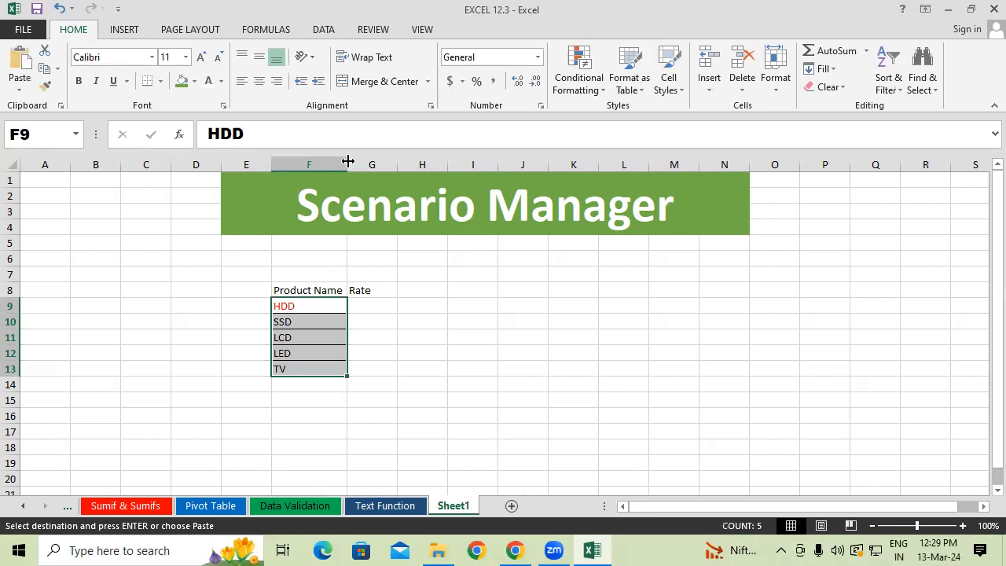
pyautogui.click(404, 412)
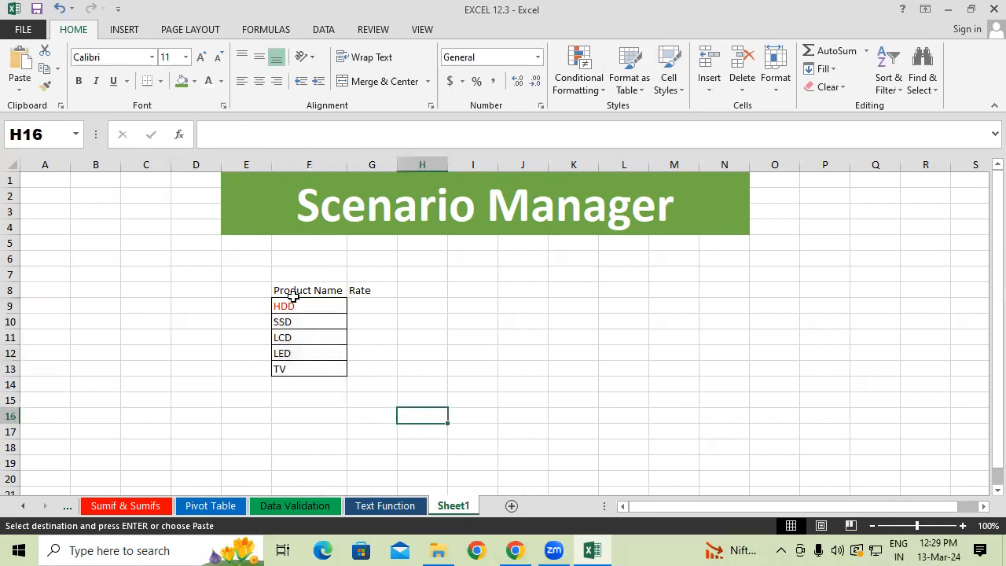
# Apply all borders to the table range F8:G14.
pyautogui.moveTo(293, 294); pyautogui.dragTo(369, 384)
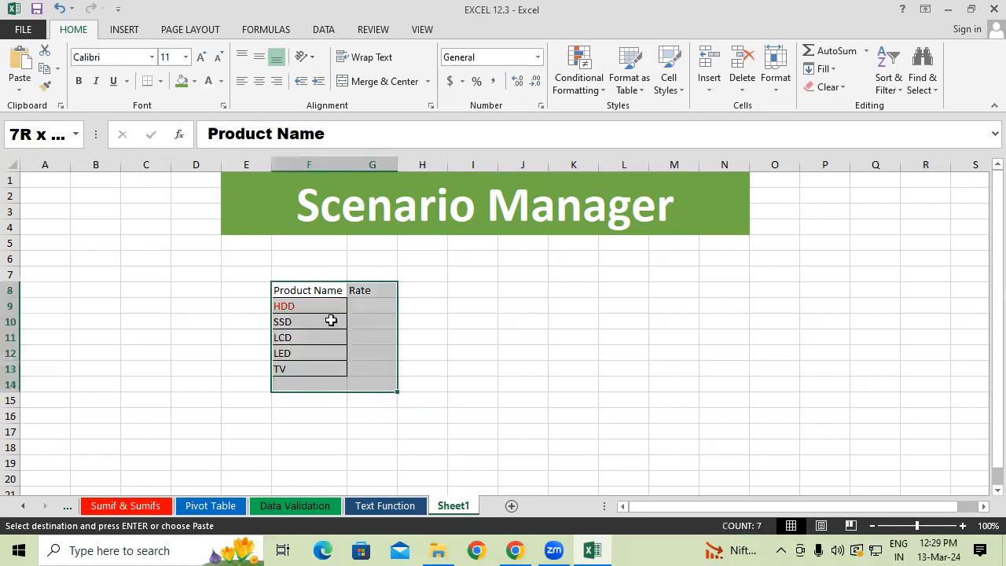
pyautogui.click(160, 82)
pyautogui.click(179, 214)
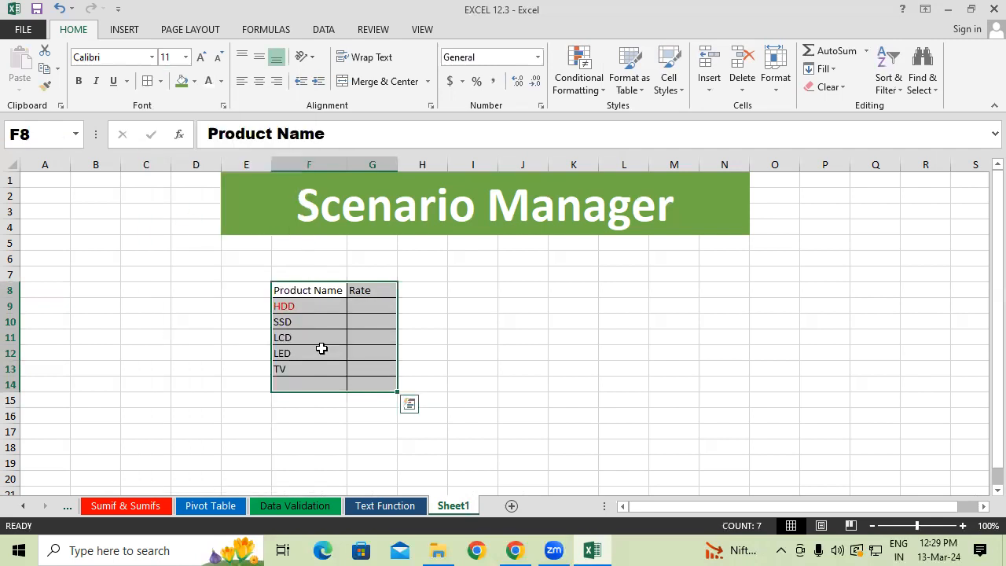
pyautogui.click(369, 306)
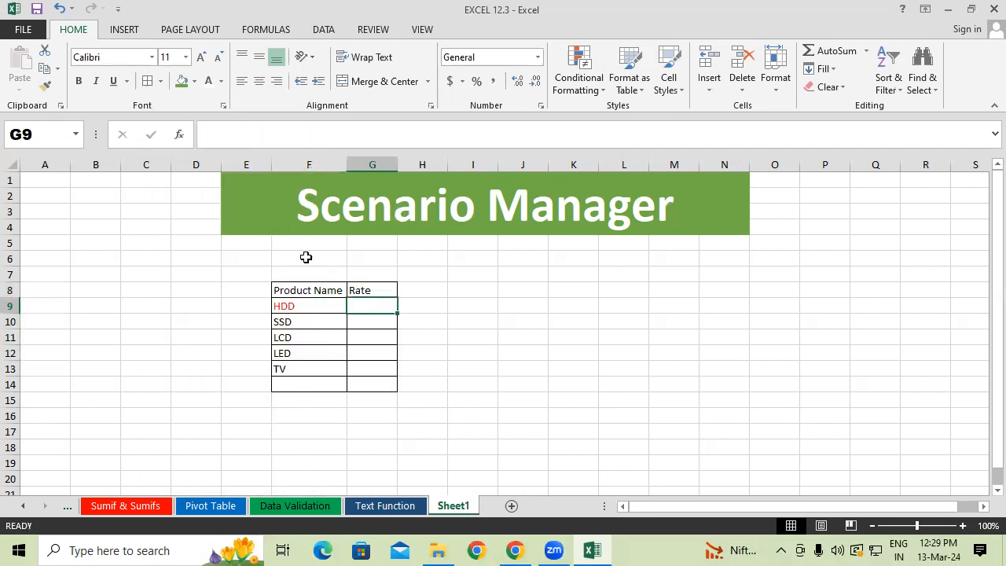
# Make the Product Name and Rate headers bold and one size larger, and autofit columns F and G.
pyautogui.moveTo(294, 290); pyautogui.dragTo(393, 290)
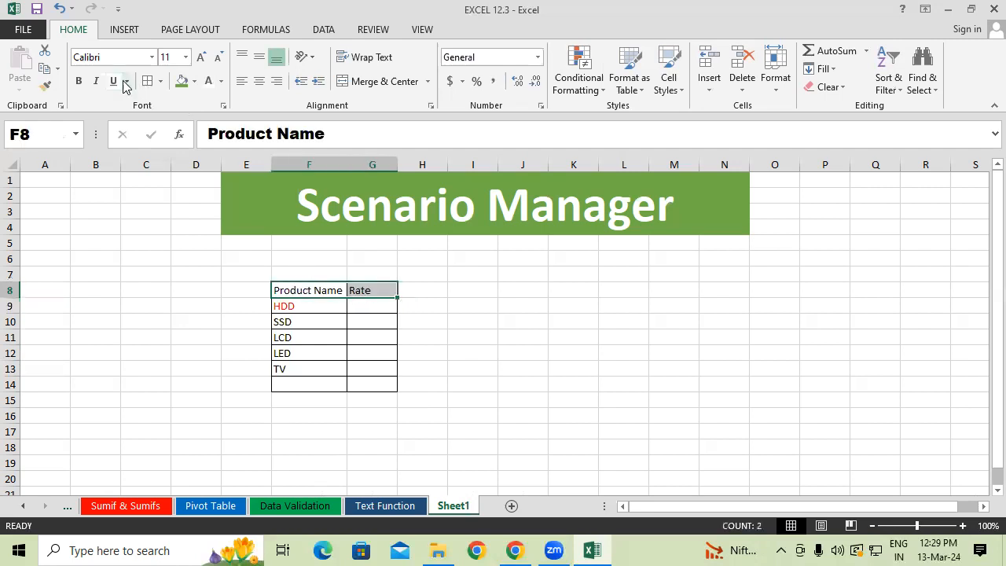
pyautogui.click(78, 81)
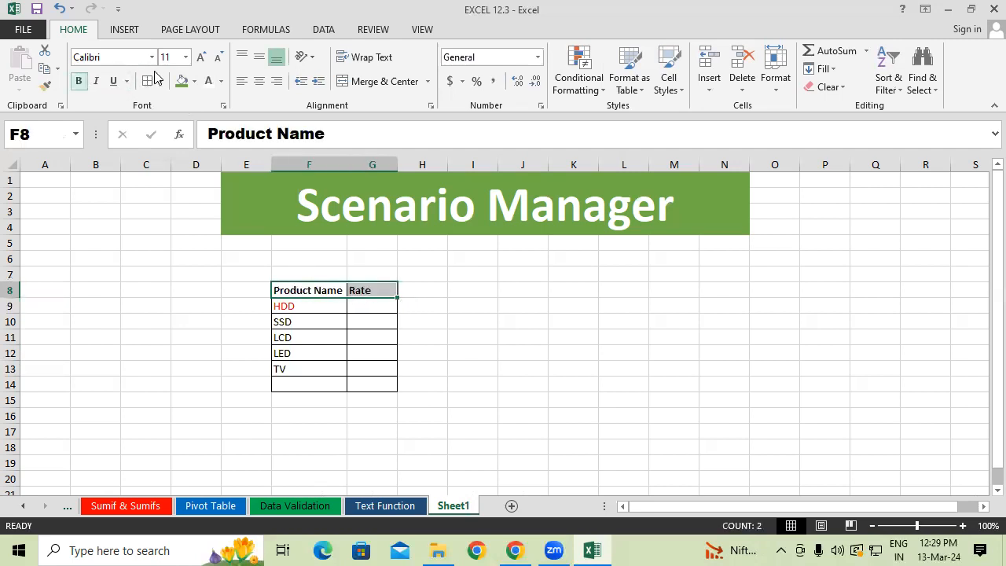
pyautogui.click(201, 57)
pyautogui.click(201, 56)
pyautogui.moveTo(320, 168); pyautogui.dragTo(390, 166)
pyautogui.doubleClick(400, 165)
pyautogui.click(473, 353)
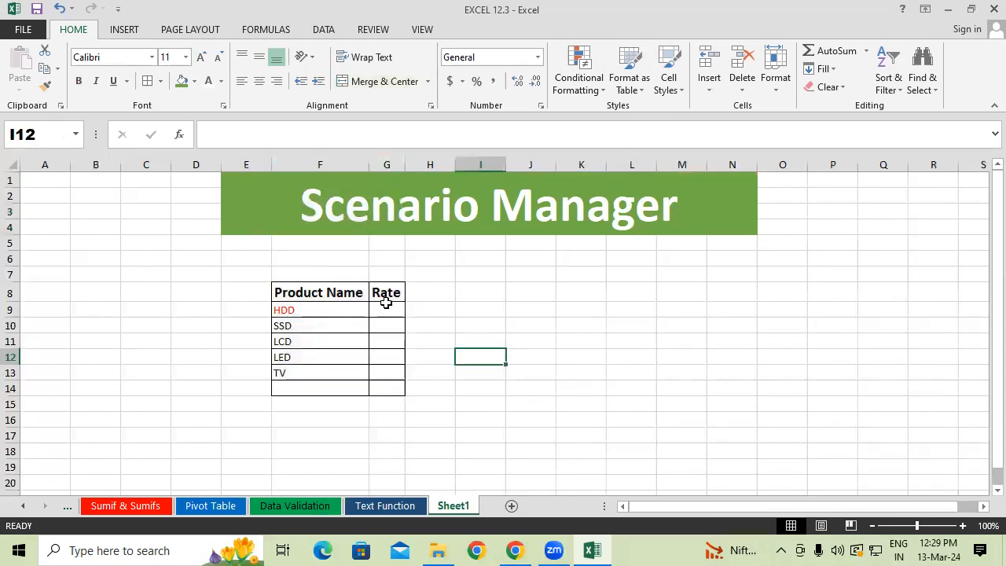
# Enter the rates 1000 for HDD, 1500 for SSD, 3000 for LCD, 3500 for LED and 2500 for TV in G9:G13.
pyautogui.click(387, 309)
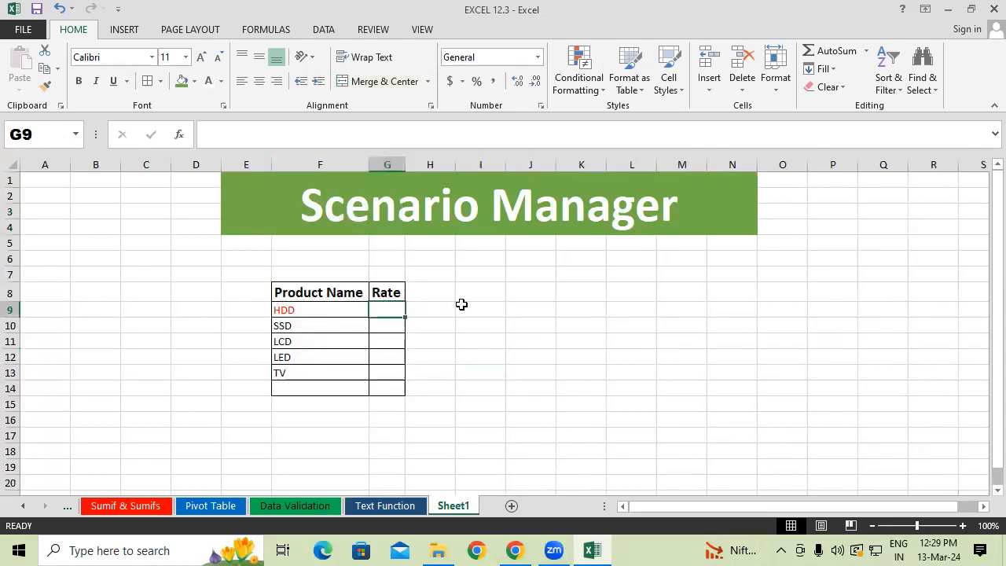
pyautogui.write('1000')
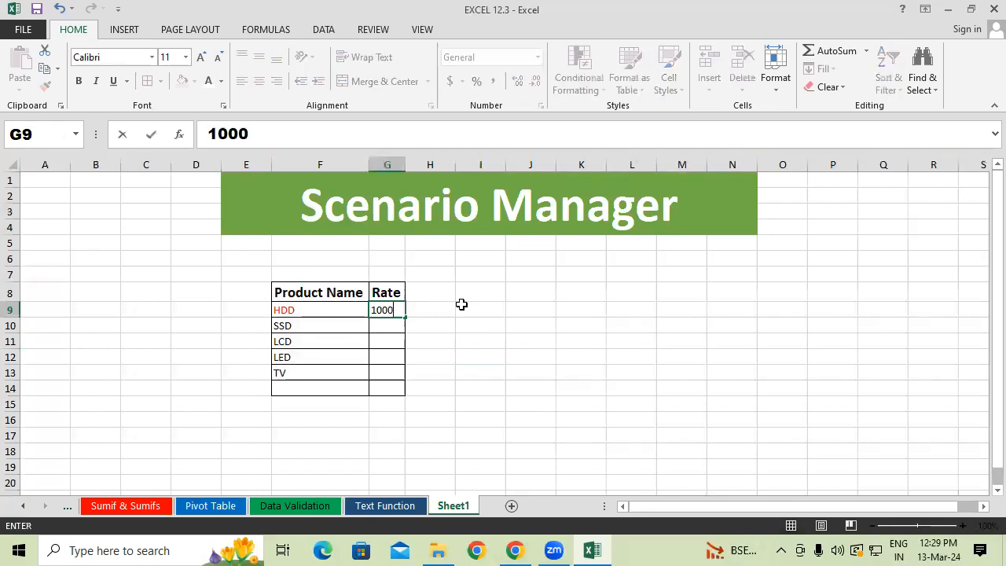
pyautogui.press('Return')
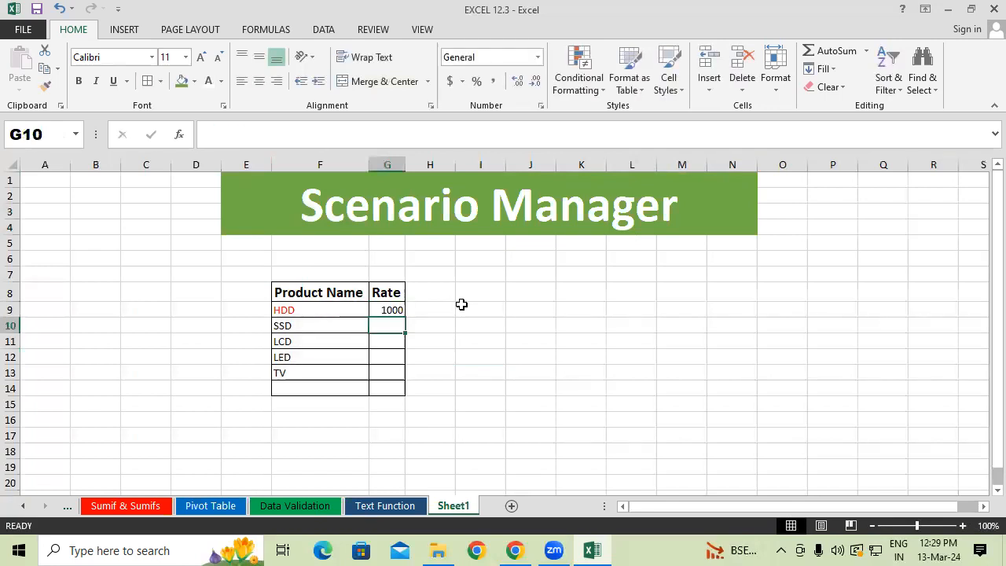
pyautogui.write('1')
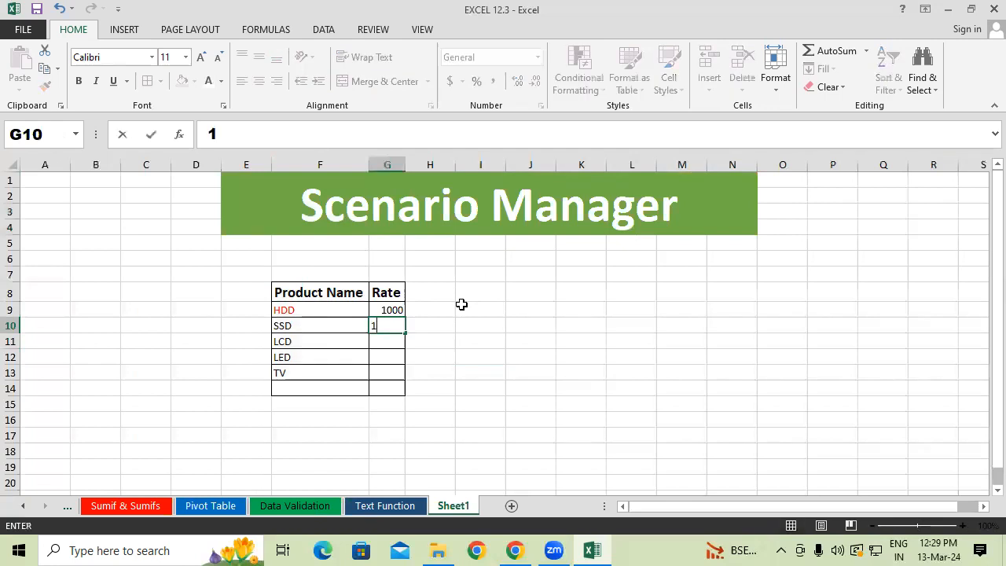
pyautogui.write('500')
pyautogui.press('Return')
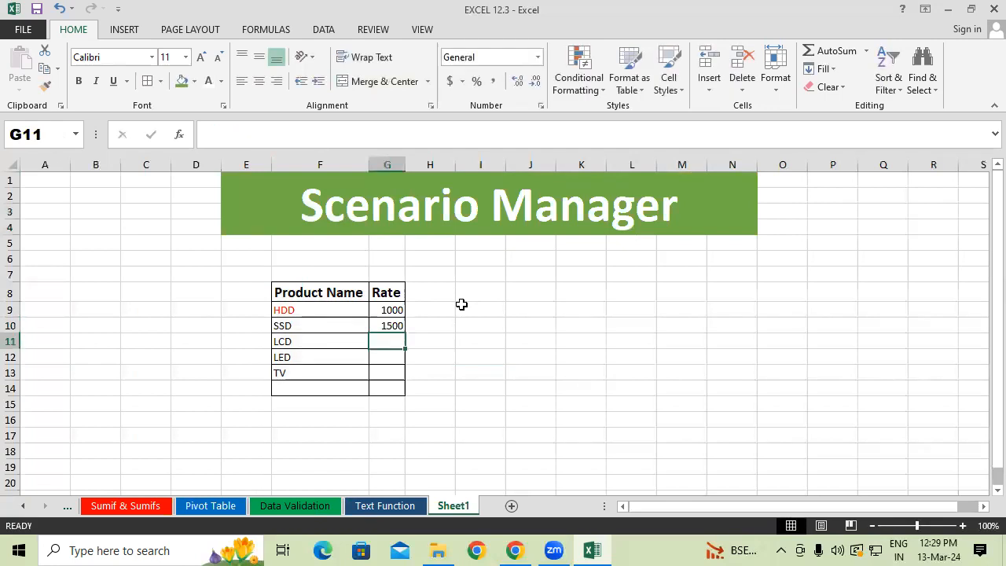
pyautogui.write('3000')
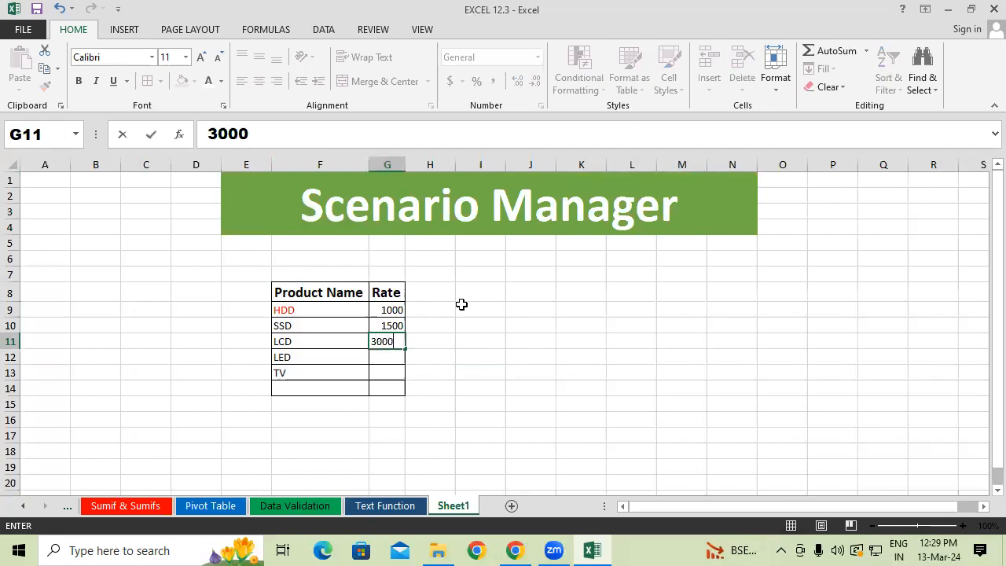
pyautogui.press('Return')
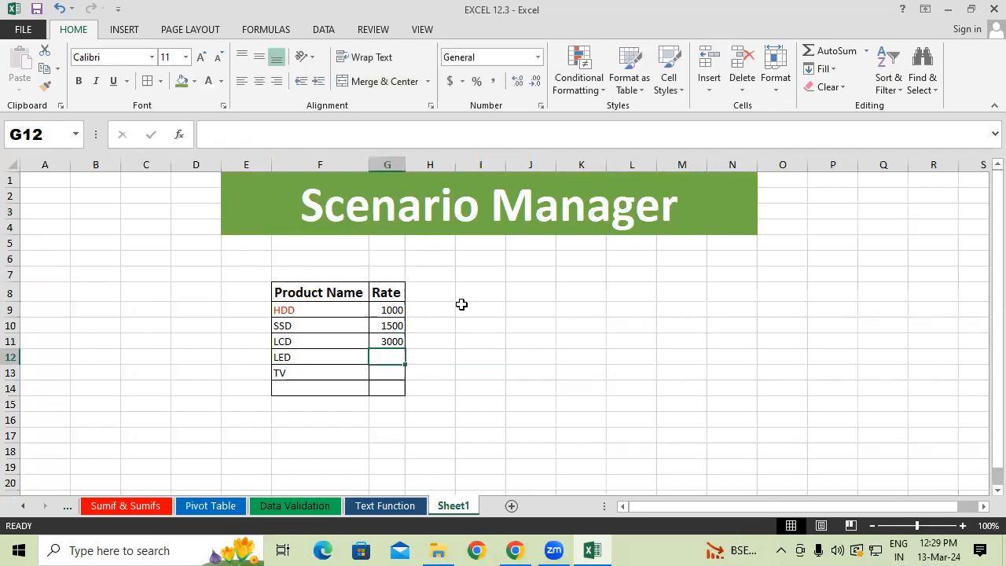
pyautogui.write('3500')
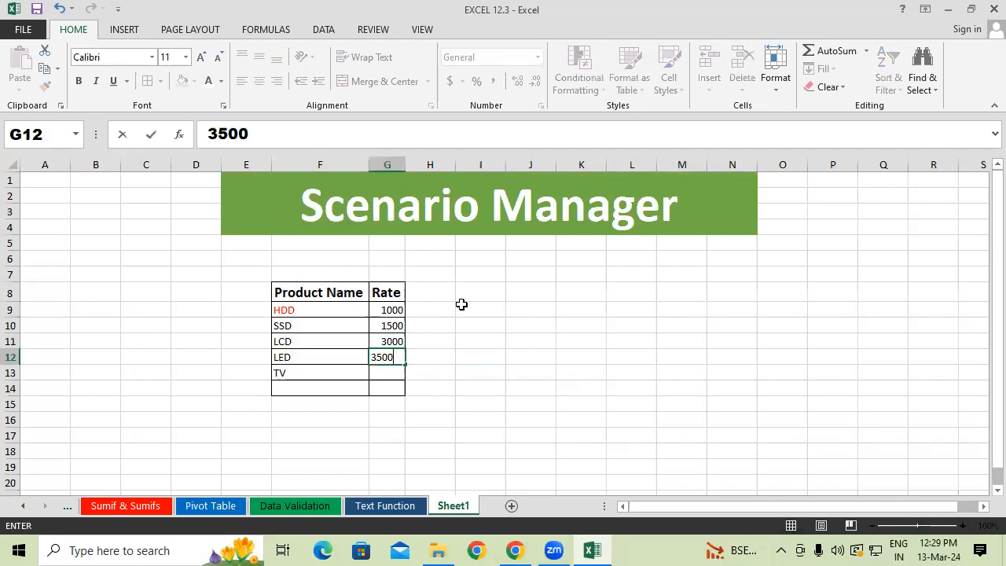
pyautogui.press('Return')
pyautogui.write('2500')
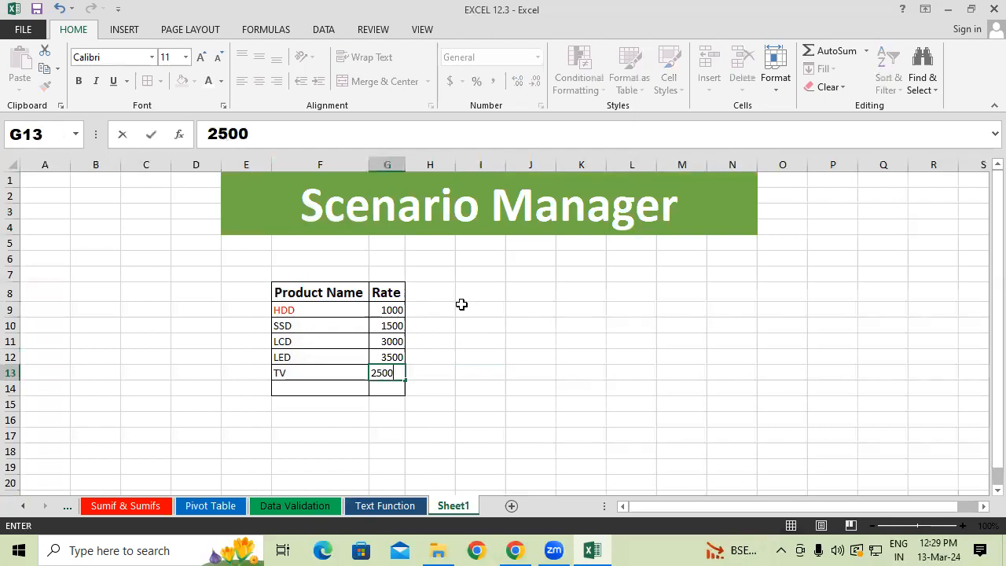
pyautogui.press('Return')
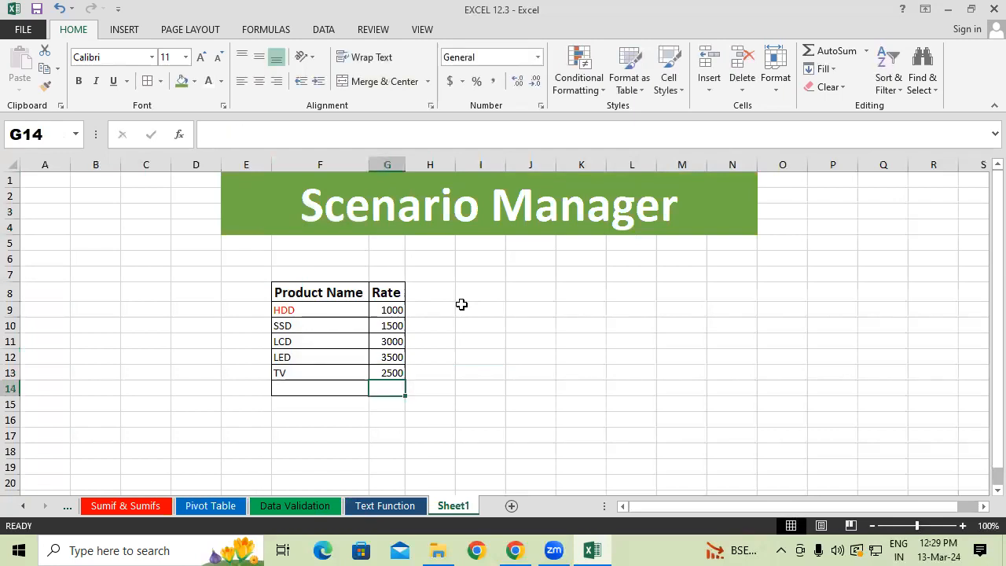
# Add a Total Amount label in F14 and sum the product rates in G14 with AutoSum.
pyautogui.click(317, 389)
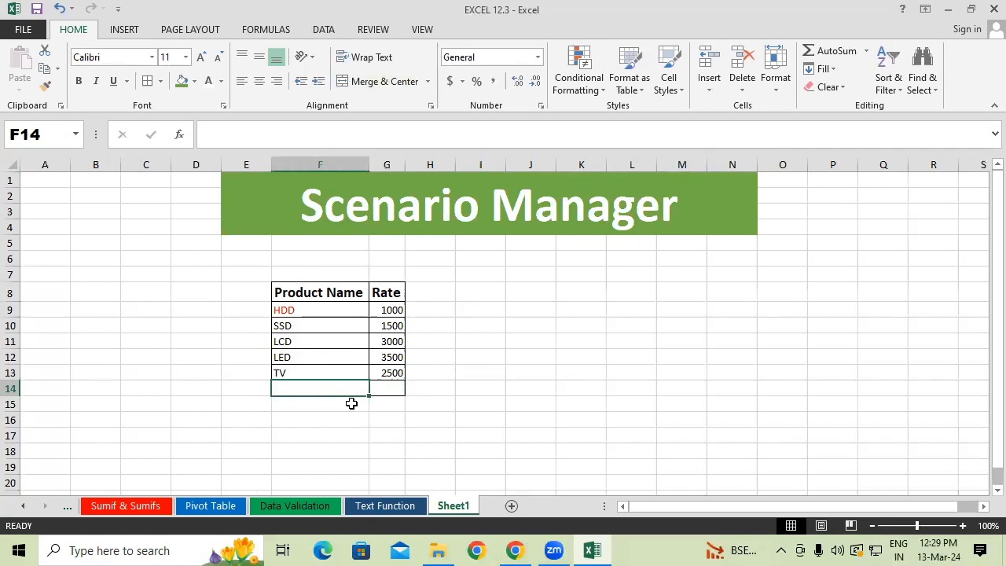
pyautogui.write('Tota')
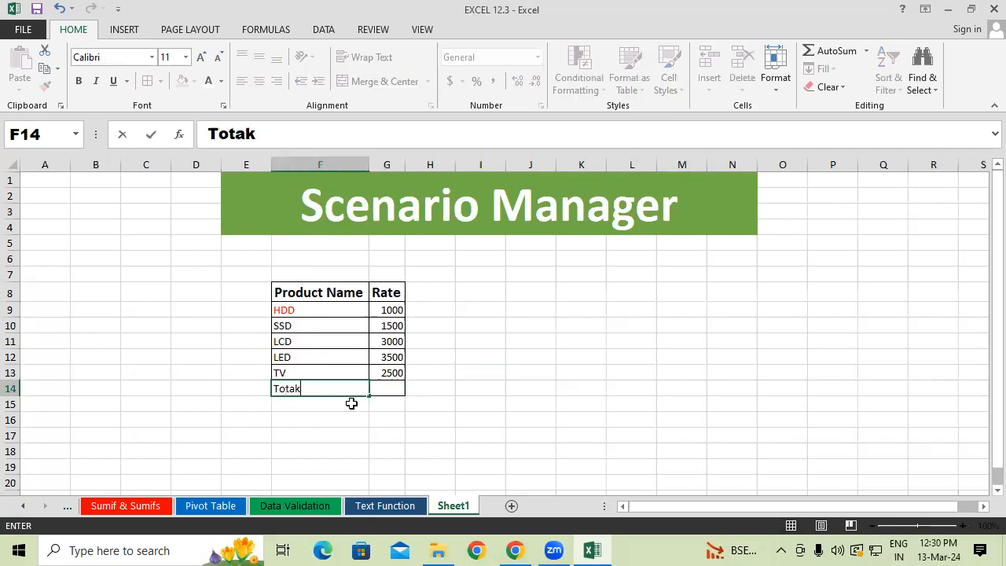
pyautogui.write('l Amoun')
pyautogui.press('Tab')
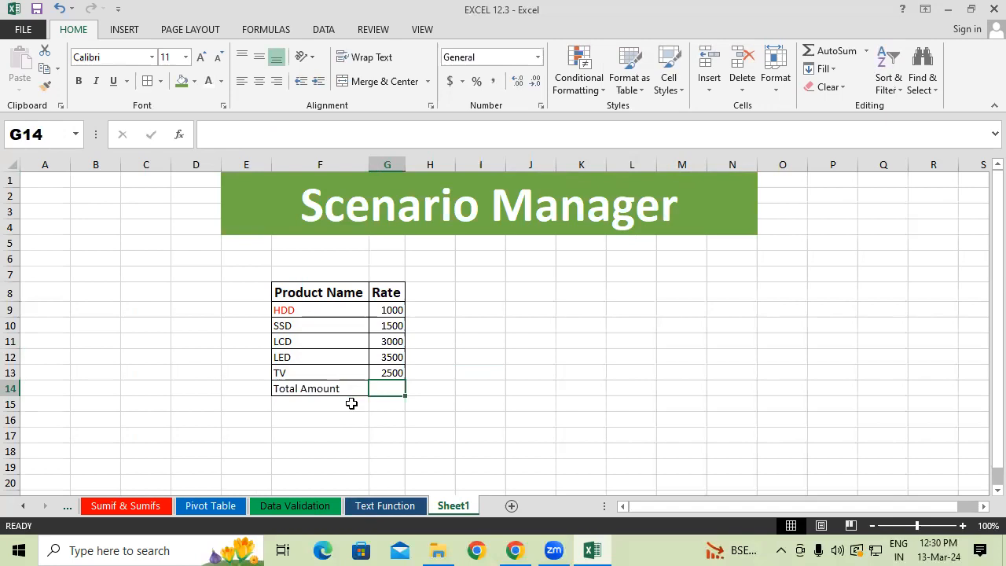
pyautogui.hotkey('alt', '=')
pyautogui.press('Return')
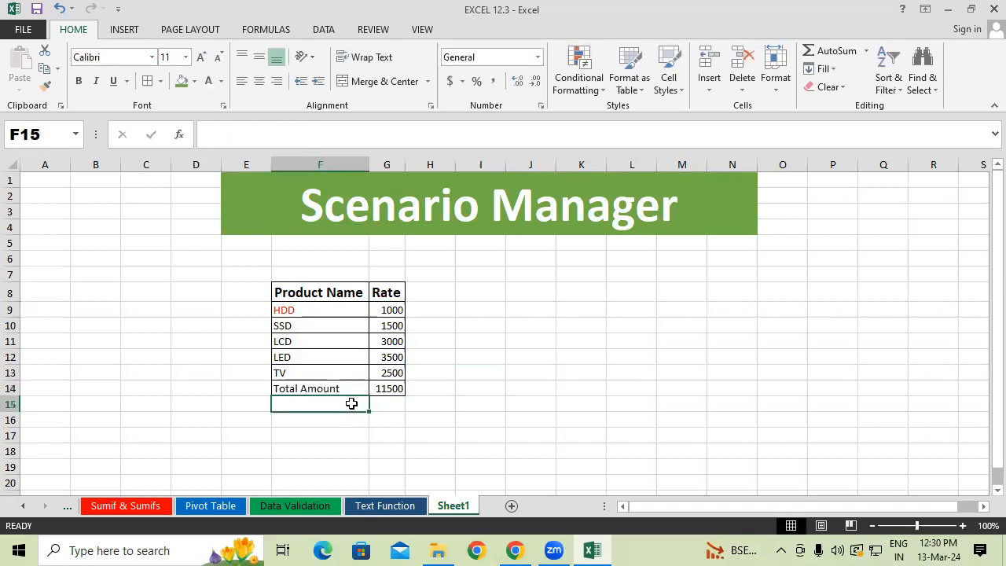
# Copy the Product Name header's formatting onto the Total Amount row F14:G14 and autofit column G.
pyautogui.moveTo(361, 388); pyautogui.dragTo(387, 388)
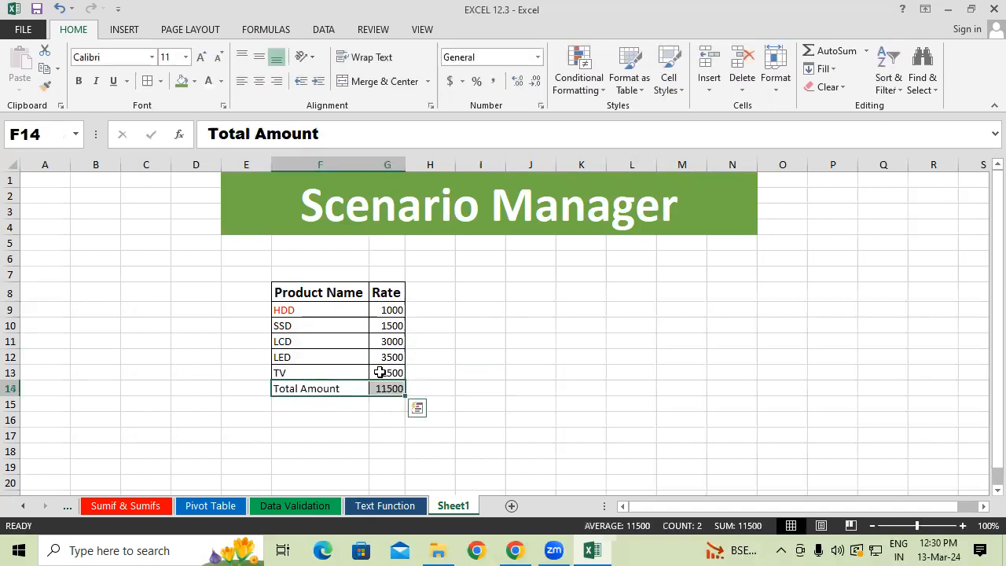
pyautogui.click(304, 279)
pyautogui.click(298, 290)
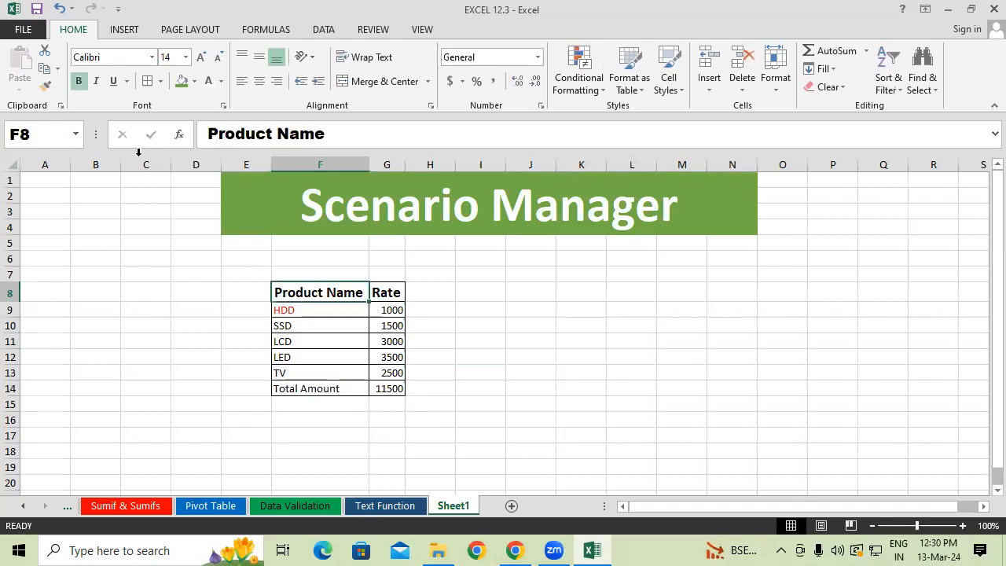
pyautogui.click(47, 84)
pyautogui.moveTo(334, 387); pyautogui.dragTo(388, 388)
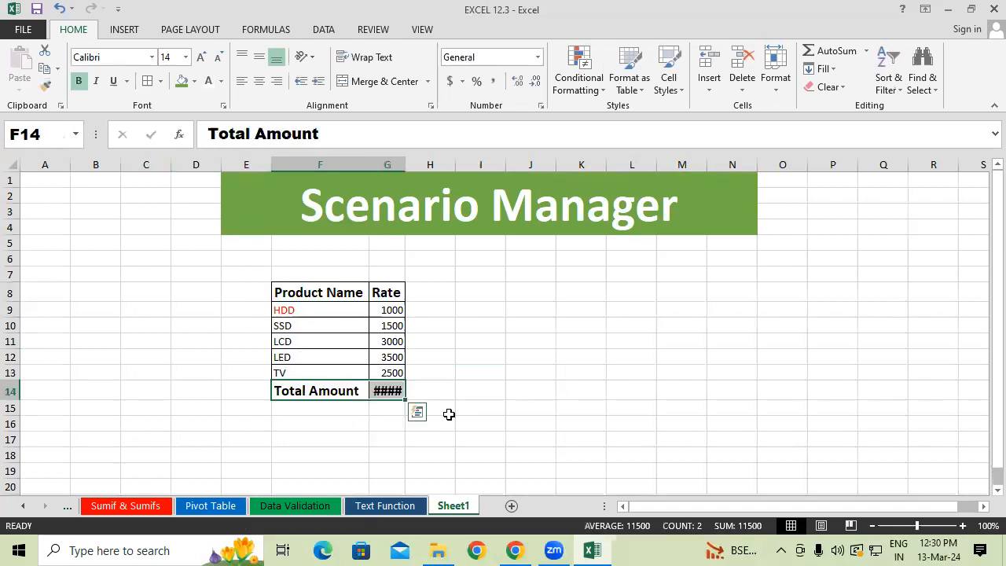
pyautogui.doubleClick(405, 165)
pyautogui.click(519, 434)
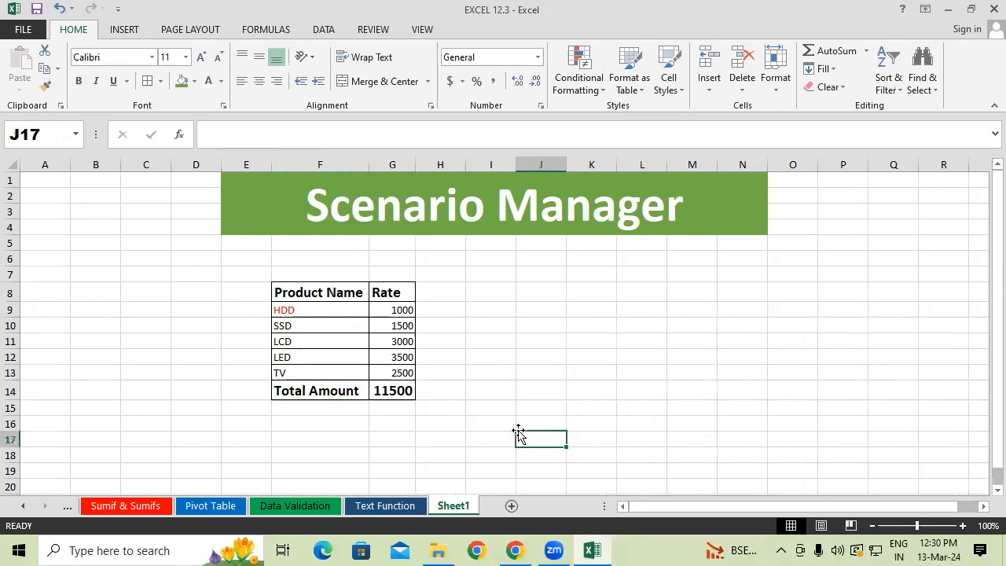
# Copy the SSD cell's formatting onto the HDD cell F9 to remove its red font colour.
pyautogui.click(292, 328)
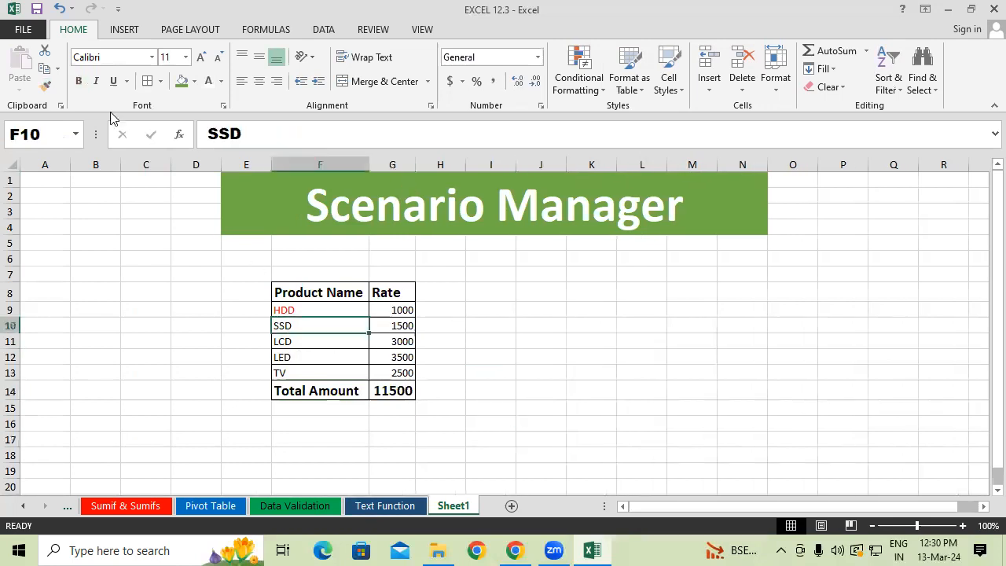
pyautogui.click(45, 86)
pyautogui.click(296, 309)
pyautogui.click(505, 357)
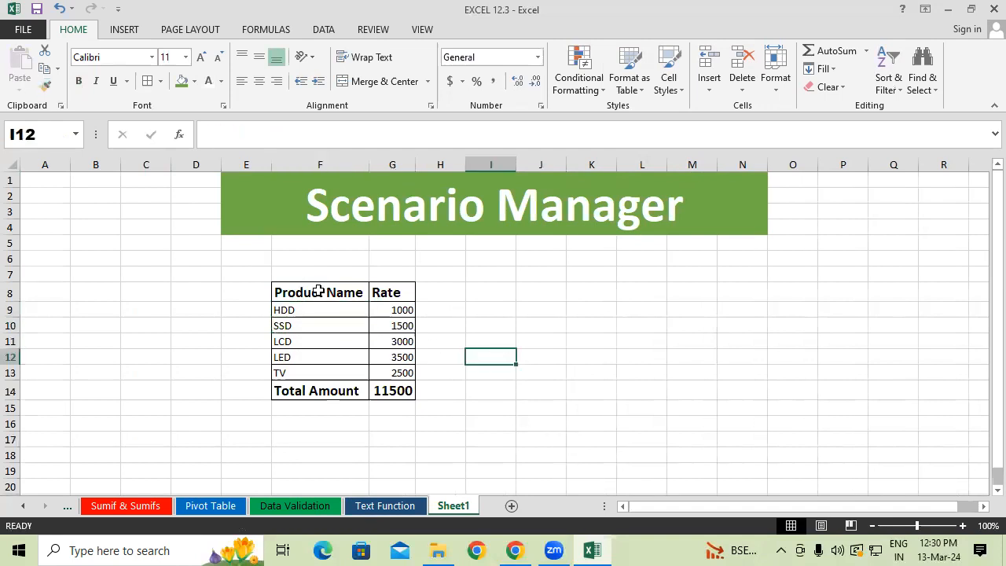
pyautogui.moveTo(318, 292); pyautogui.dragTo(394, 281)
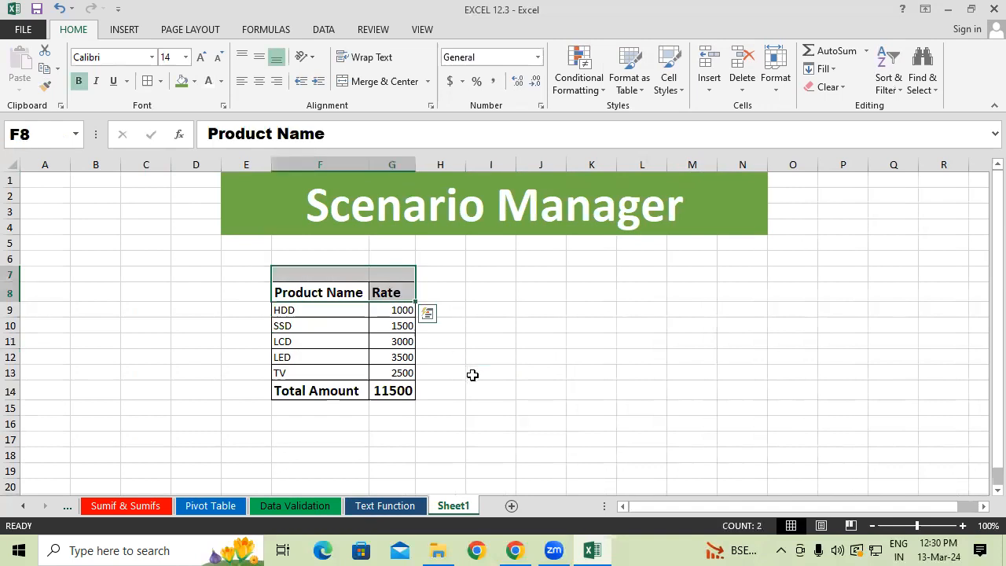
pyautogui.click(479, 337)
pyautogui.moveTo(291, 312); pyautogui.dragTo(392, 371)
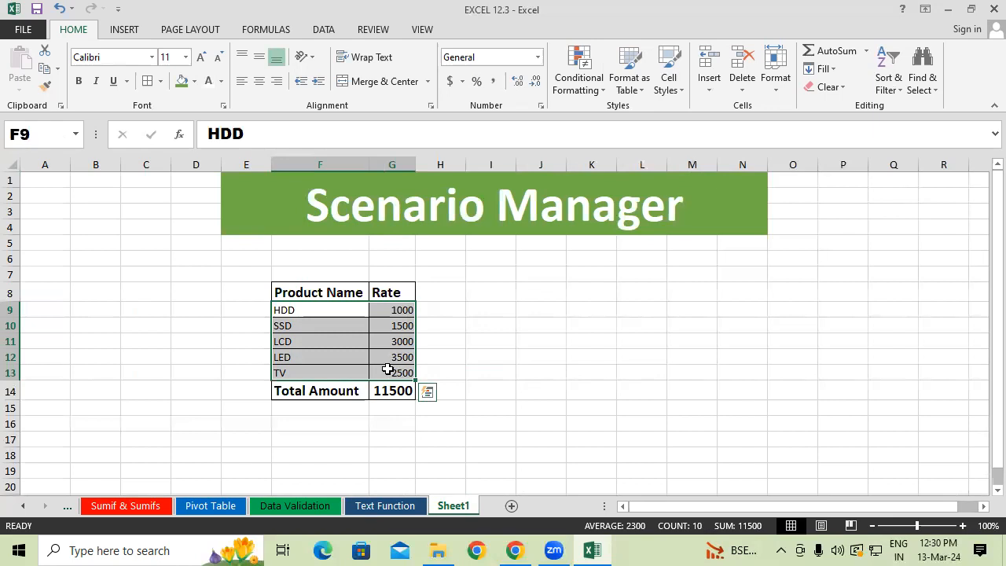
pyautogui.moveTo(240, 284); pyautogui.dragTo(233, 453)
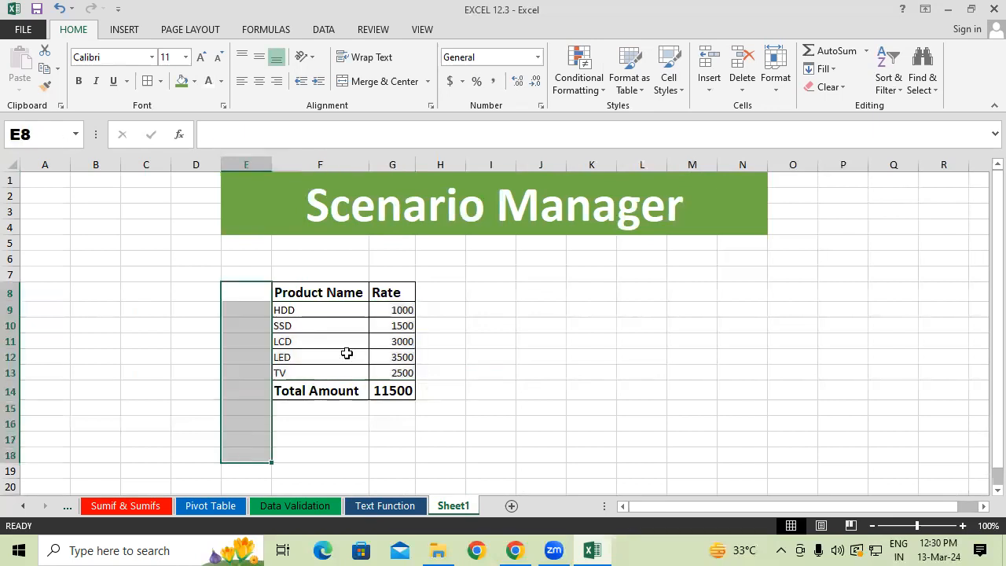
pyautogui.moveTo(402, 315); pyautogui.dragTo(393, 484)
pyautogui.click(539, 356)
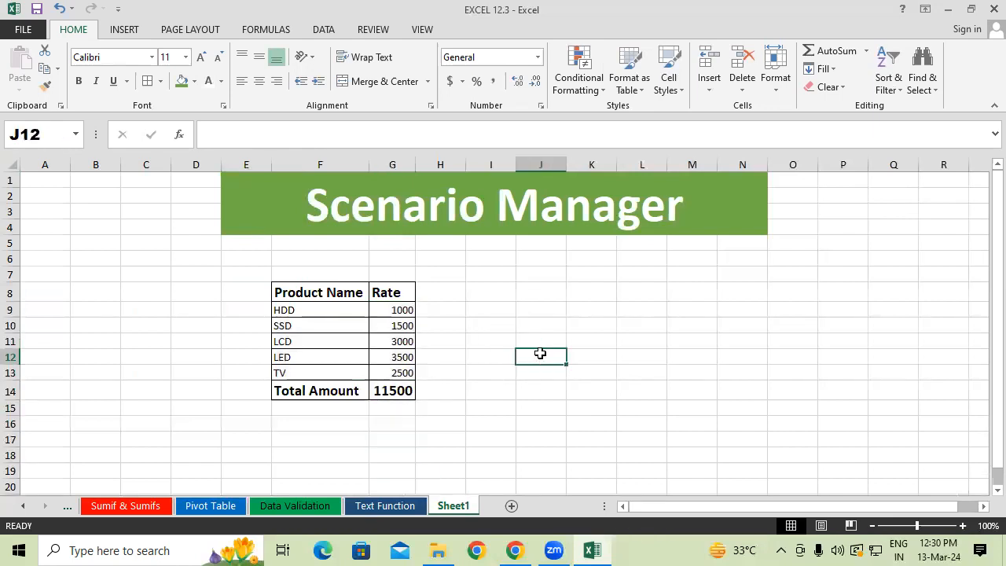
pyautogui.click(298, 313)
pyautogui.moveTo(318, 328); pyautogui.dragTo(348, 342)
pyautogui.moveTo(322, 291); pyautogui.dragTo(310, 393)
pyautogui.moveTo(393, 293); pyautogui.dragTo(395, 359)
pyautogui.click(299, 309)
pyautogui.moveTo(299, 309); pyautogui.dragTo(392, 340)
pyautogui.click(354, 340)
pyautogui.click(309, 357)
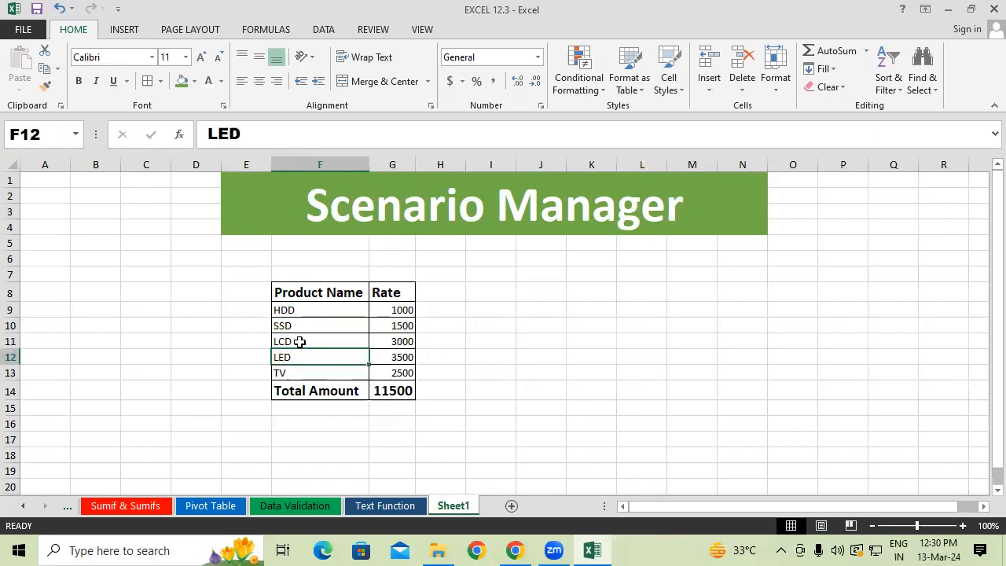
pyautogui.moveTo(291, 354); pyautogui.dragTo(397, 372)
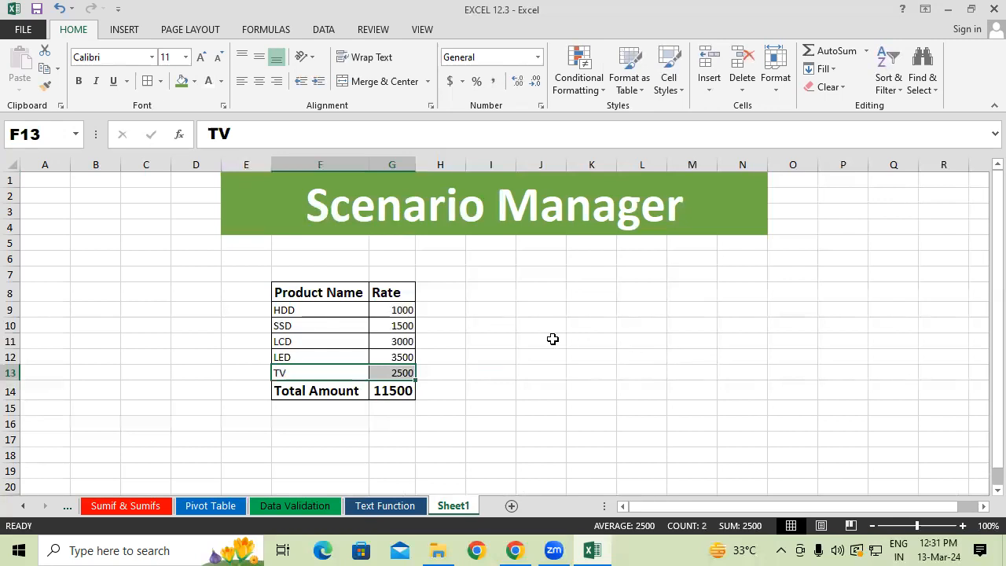
pyautogui.moveTo(306, 372); pyautogui.dragTo(400, 359)
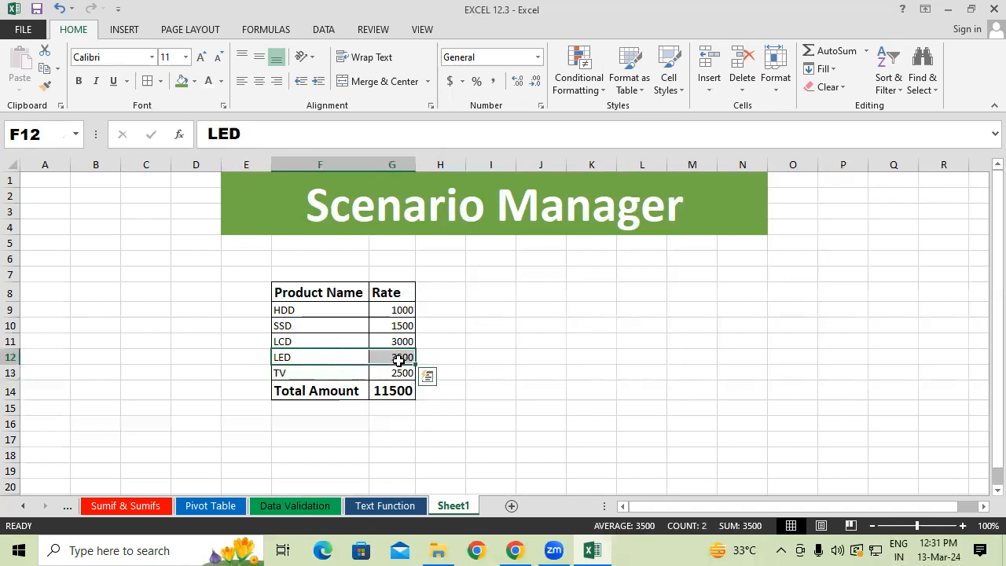
pyautogui.click(429, 354)
pyautogui.moveTo(312, 310); pyautogui.dragTo(400, 358)
pyautogui.click(491, 360)
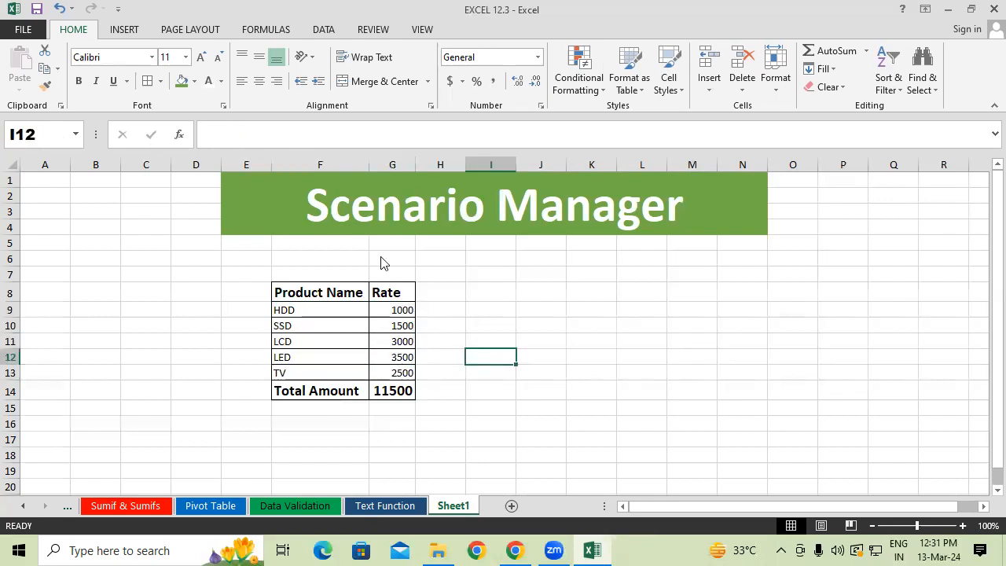
pyautogui.click(465, 285)
pyautogui.moveTo(481, 287); pyautogui.dragTo(501, 299)
pyautogui.moveTo(373, 312); pyautogui.dragTo(388, 310)
pyautogui.moveTo(565, 267)
pyautogui.mouseDown()
pyautogui.moveTo(569, 280)
pyautogui.moveTo(598, 267)
pyautogui.moveTo(636, 243)
pyautogui.moveTo(640, 224)
pyautogui.moveTo(657, 260)
pyautogui.mouseUp()
pyautogui.moveTo(658, 236); pyautogui.dragTo(646, 265)
pyautogui.moveTo(416, 309); pyautogui.dragTo(434, 305)
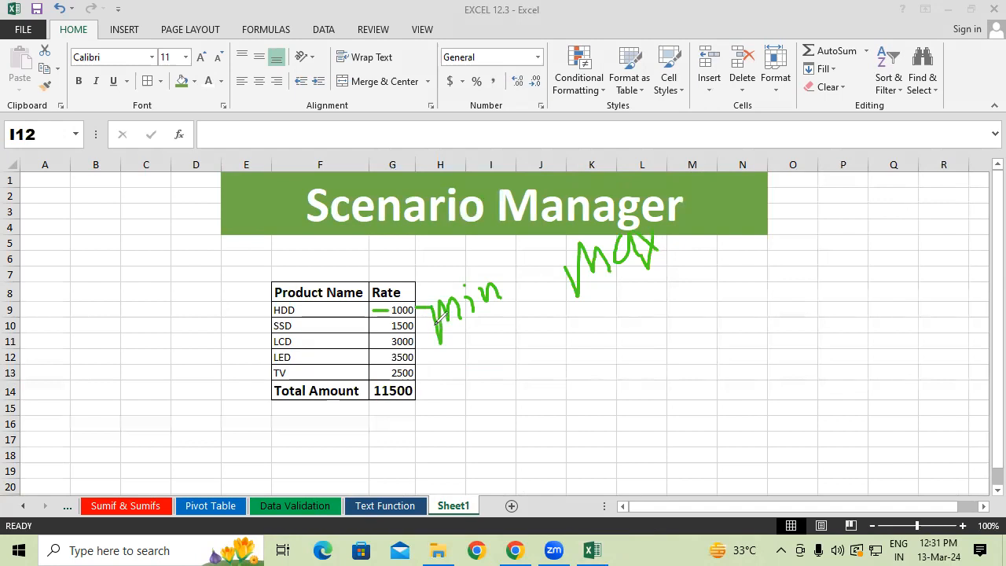
pyautogui.click(64, 304)
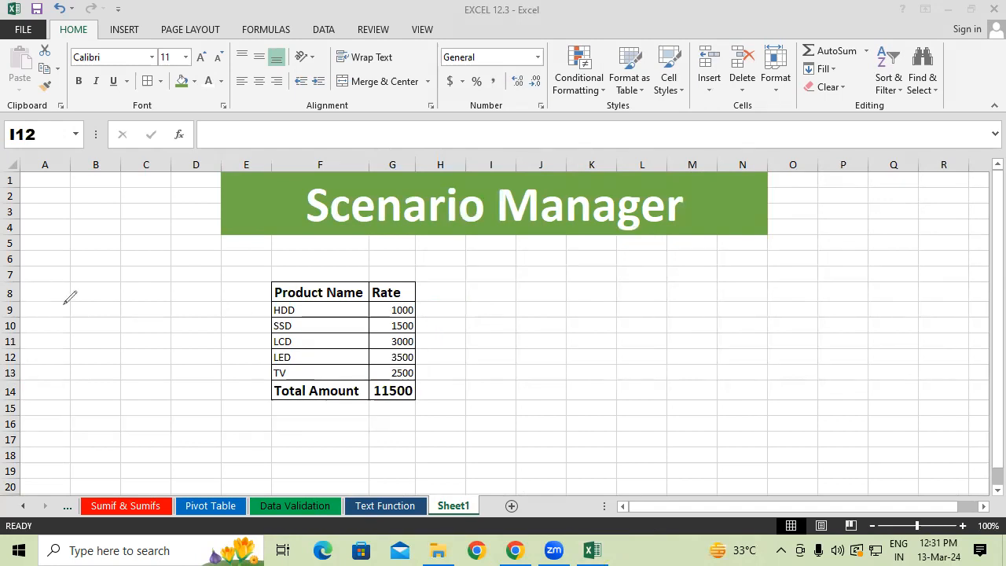
pyautogui.click(280, 201)
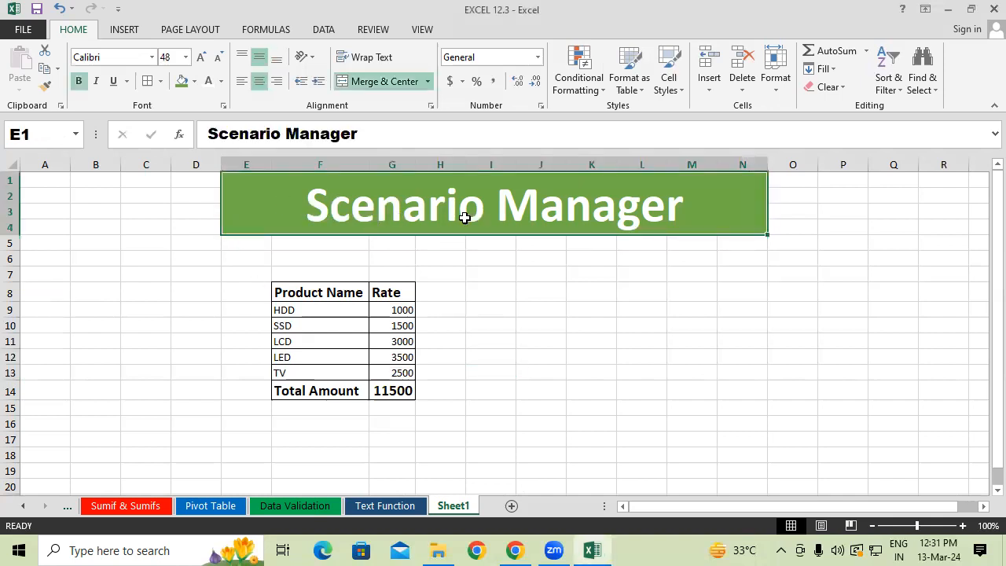
pyautogui.click(497, 314)
pyautogui.moveTo(330, 291); pyautogui.dragTo(383, 280)
pyautogui.moveTo(328, 403); pyautogui.dragTo(389, 389)
pyautogui.click(455, 359)
pyautogui.moveTo(312, 312); pyautogui.dragTo(397, 373)
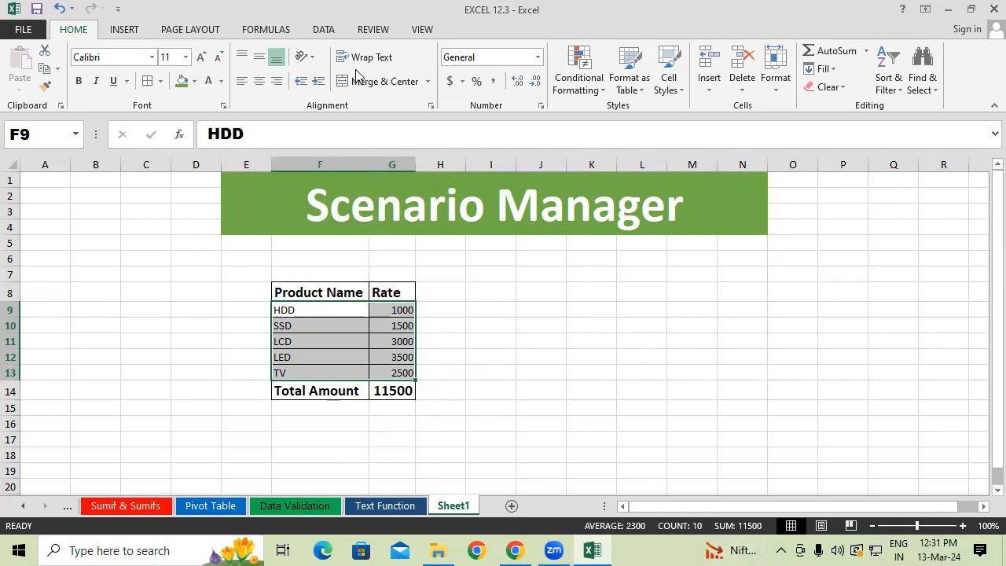
pyautogui.click(330, 33)
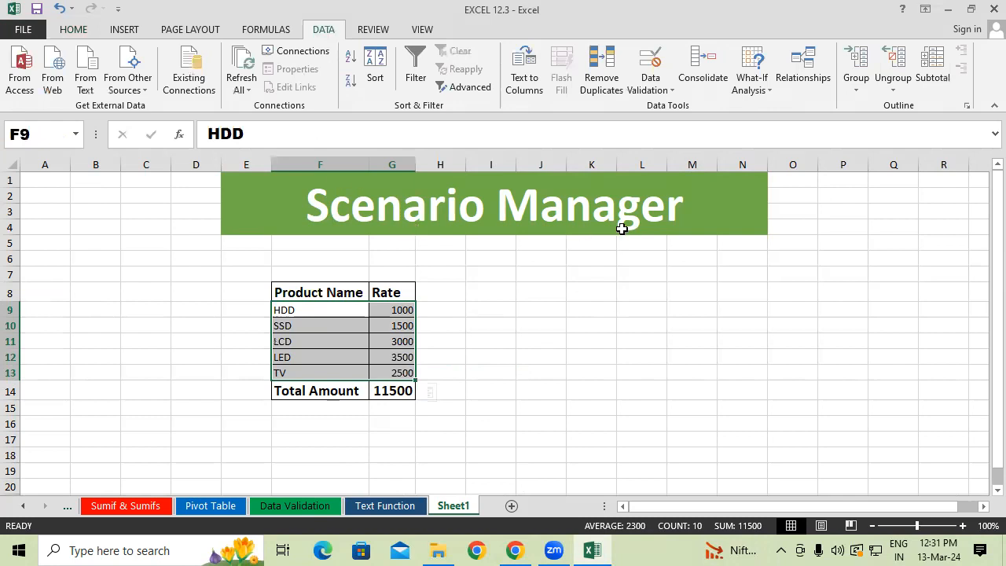
pyautogui.click(759, 92)
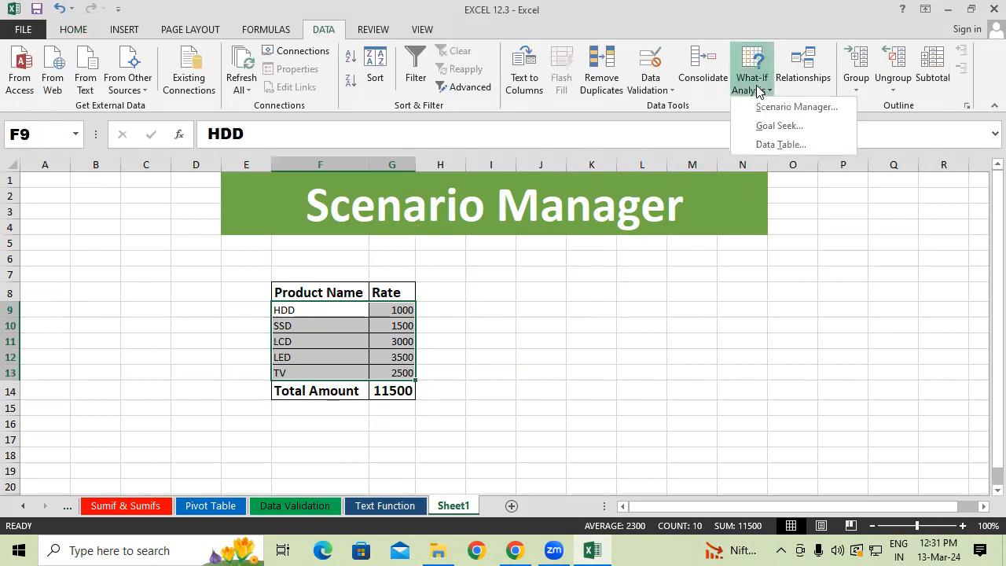
pyautogui.click(796, 107)
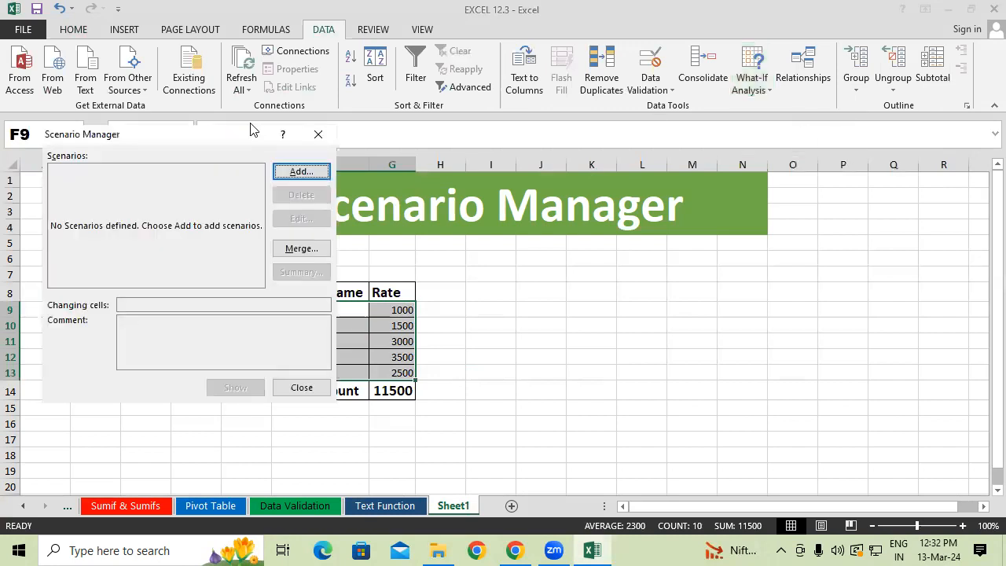
pyautogui.click(318, 136)
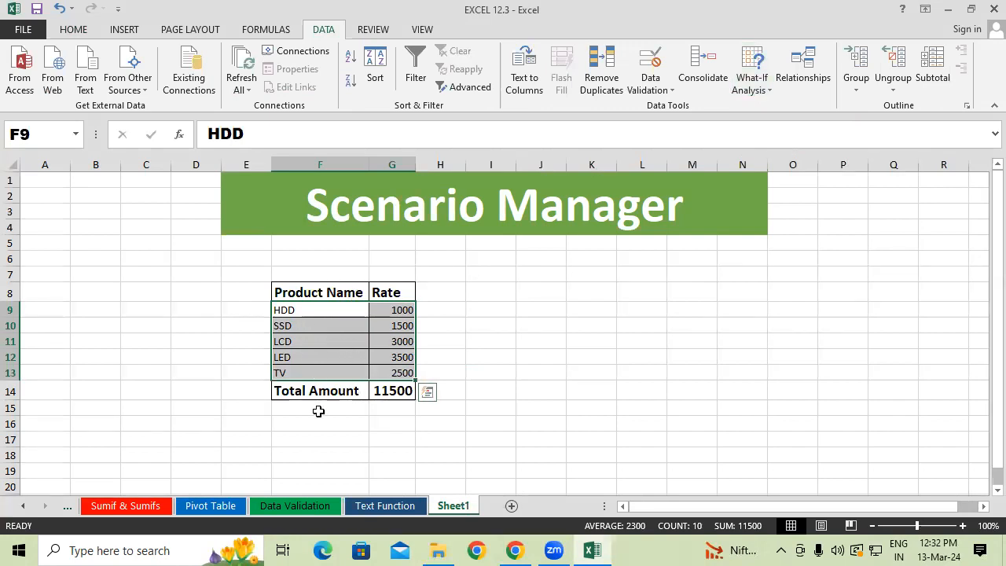
pyautogui.click(253, 375)
# Add a scenario named Max in the Scenario Manager with F9:G13 as its changing cells.
pyautogui.moveTo(295, 309); pyautogui.dragTo(408, 377)
pyautogui.click(738, 92)
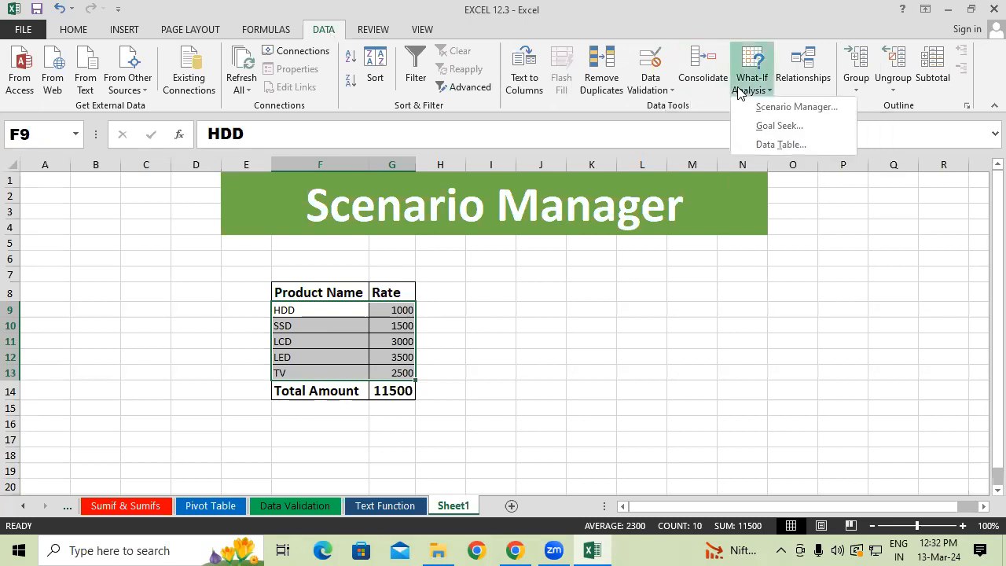
pyautogui.click(793, 110)
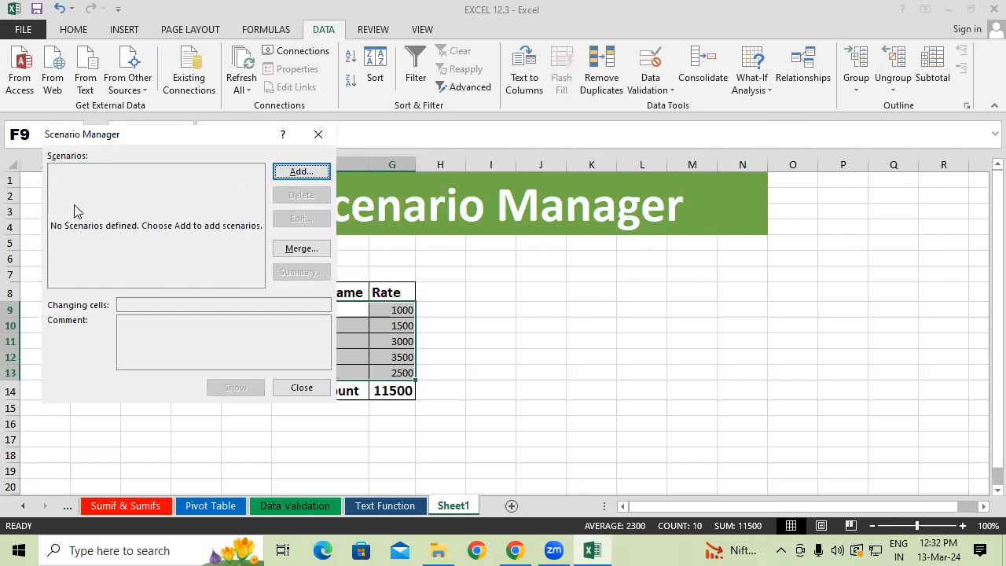
pyautogui.moveTo(126, 144); pyautogui.dragTo(130, 145)
pyautogui.moveTo(132, 149); pyautogui.dragTo(613, 101)
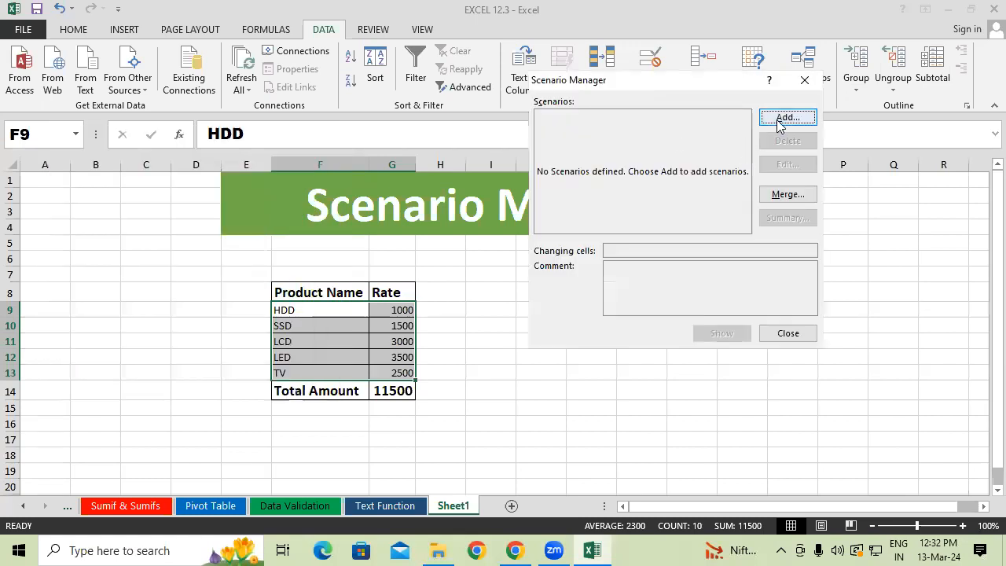
pyautogui.click(784, 123)
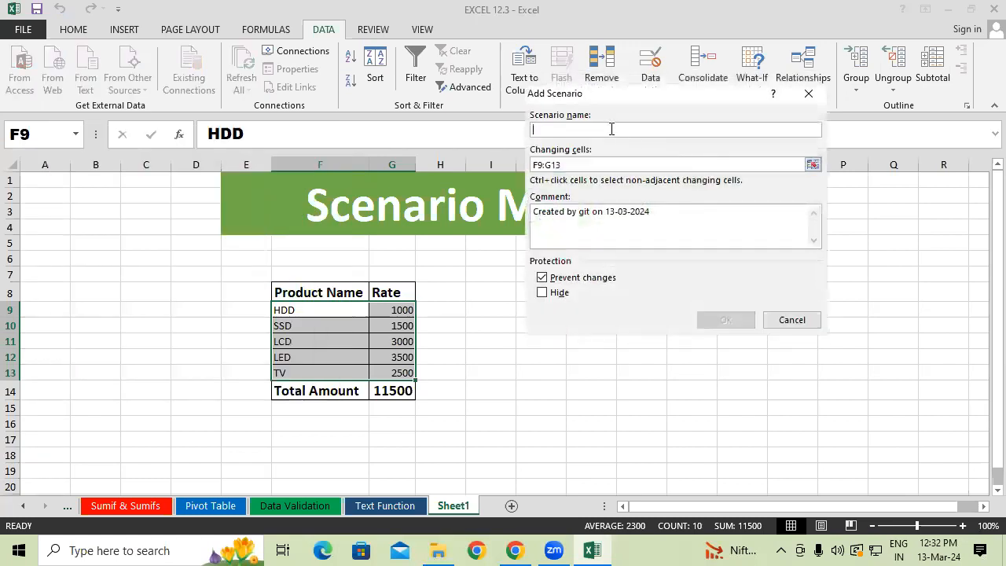
pyautogui.write('Max')
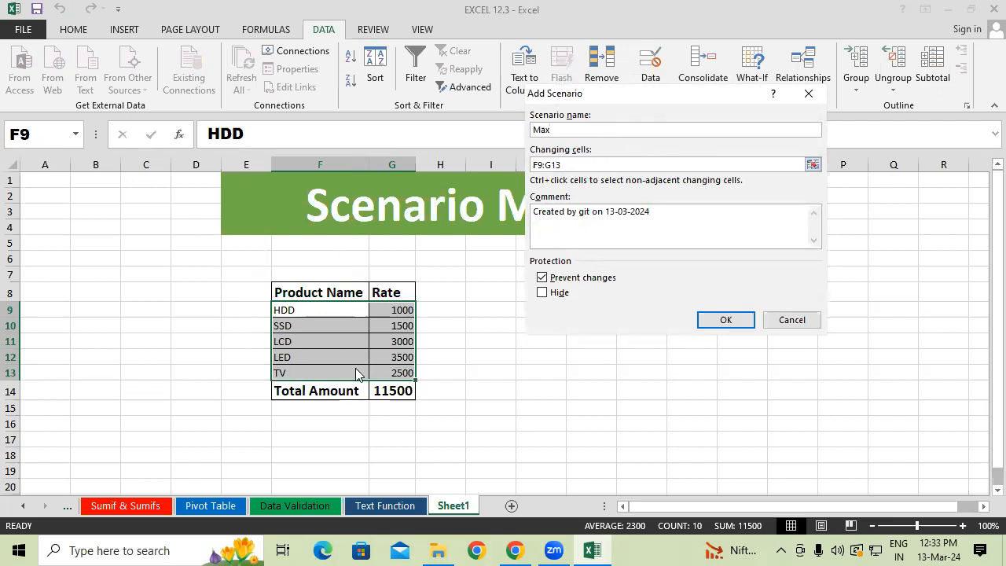
pyautogui.moveTo(584, 166); pyautogui.dragTo(512, 168)
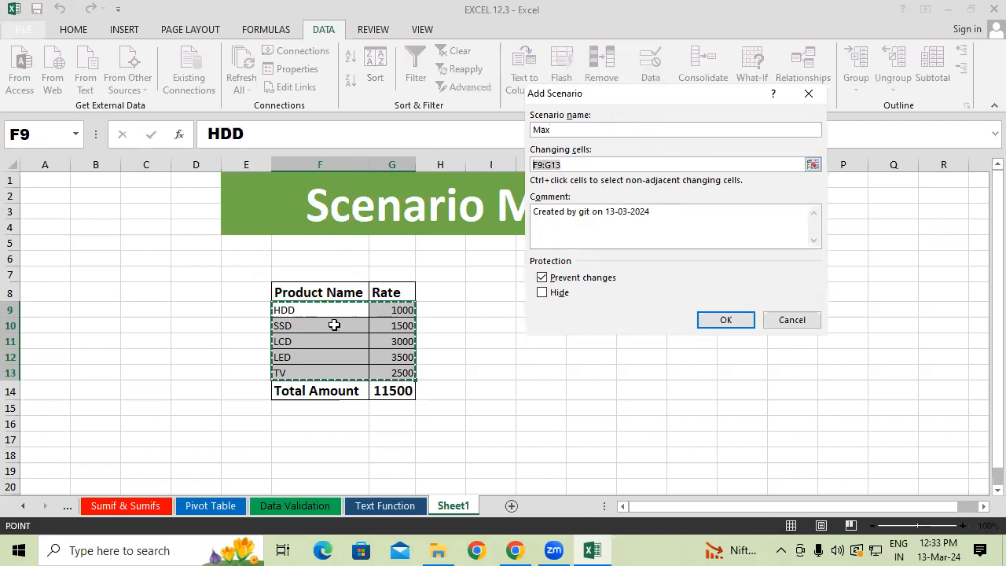
pyautogui.click(293, 307)
pyautogui.moveTo(324, 324); pyautogui.dragTo(411, 367)
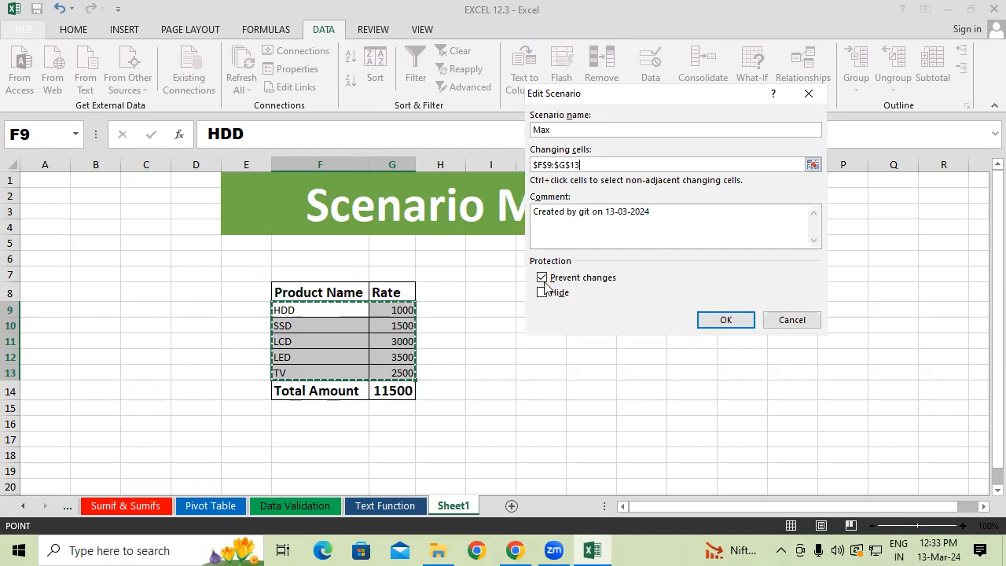
pyautogui.click(725, 320)
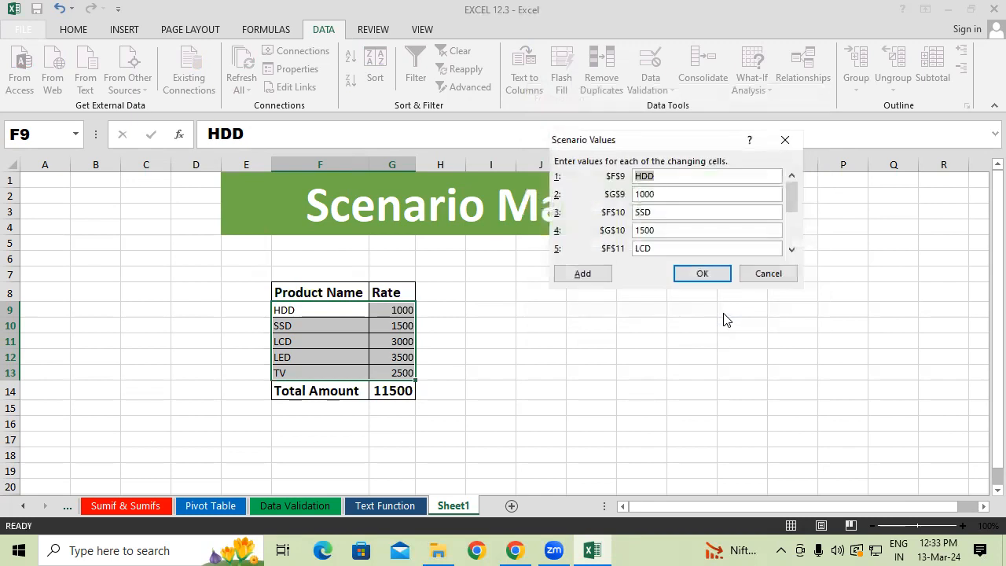
# Set the HDD rate in G9 to 1200 in the Max scenario's values.
pyautogui.click(682, 197)
pyautogui.moveTo(668, 190); pyautogui.dragTo(588, 194)
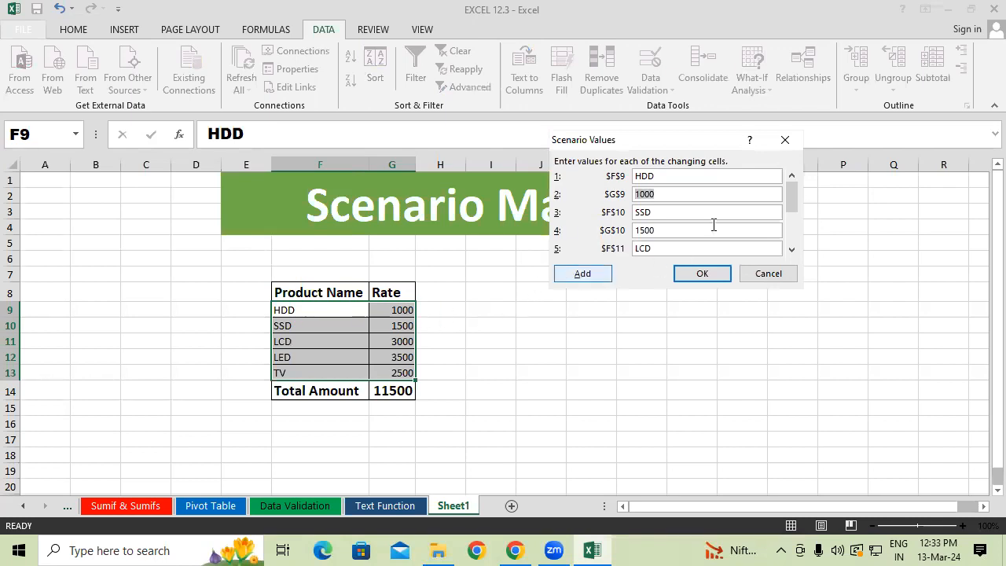
pyautogui.write('1200')
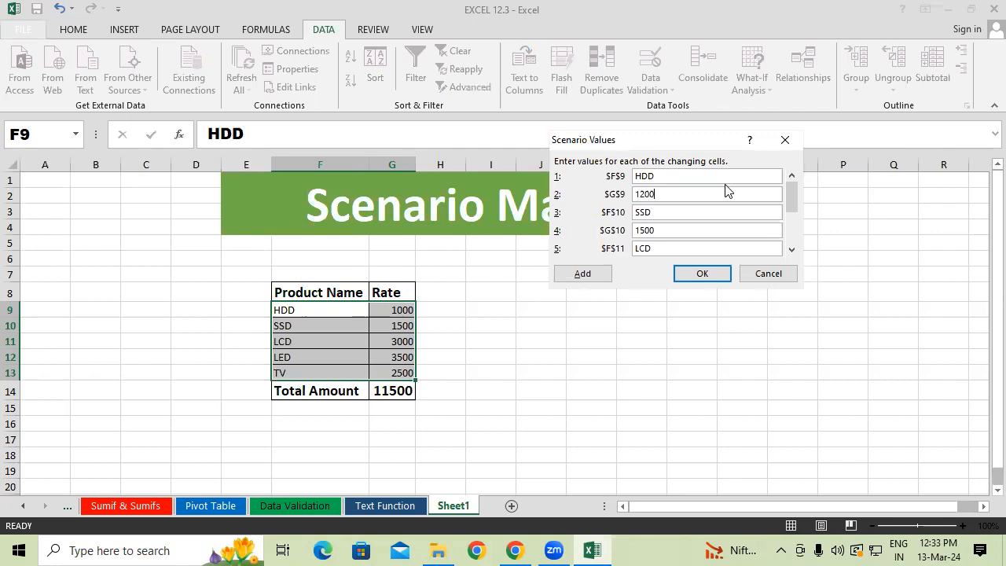
# Set the Max scenario's HDD rate in G9 to 1500 and its SSD rate in G10 to 2000.
pyautogui.moveTo(667, 197); pyautogui.dragTo(618, 198)
pyautogui.write('150')
pyautogui.moveTo(672, 231); pyautogui.dragTo(707, 224)
pyautogui.press('BackSpace')
pyautogui.press('BackSpace')
pyautogui.press('BackSpace')
pyautogui.write('2000')
# Set the Max scenario's rates to 3500 for LCD, 4000 for LED and 3000 for TV, and save the scenario.
pyautogui.scroll(-1, 796, 217)
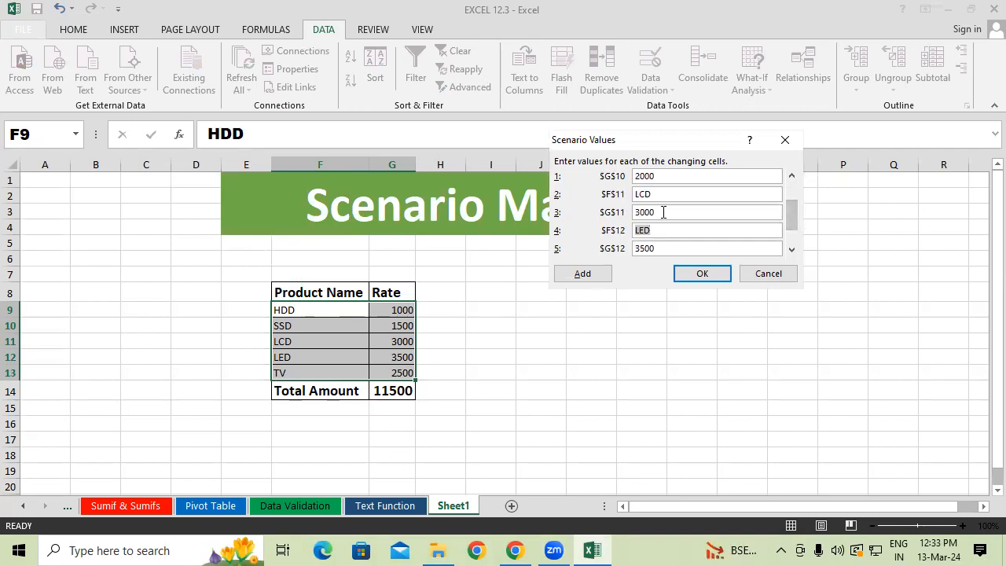
pyautogui.hotkey('shift', 'Tab')
pyautogui.write('3')
pyautogui.doubleClick(667, 250)
pyautogui.write('40')
pyautogui.click(791, 250)
pyautogui.click(792, 250)
pyautogui.write('3000')
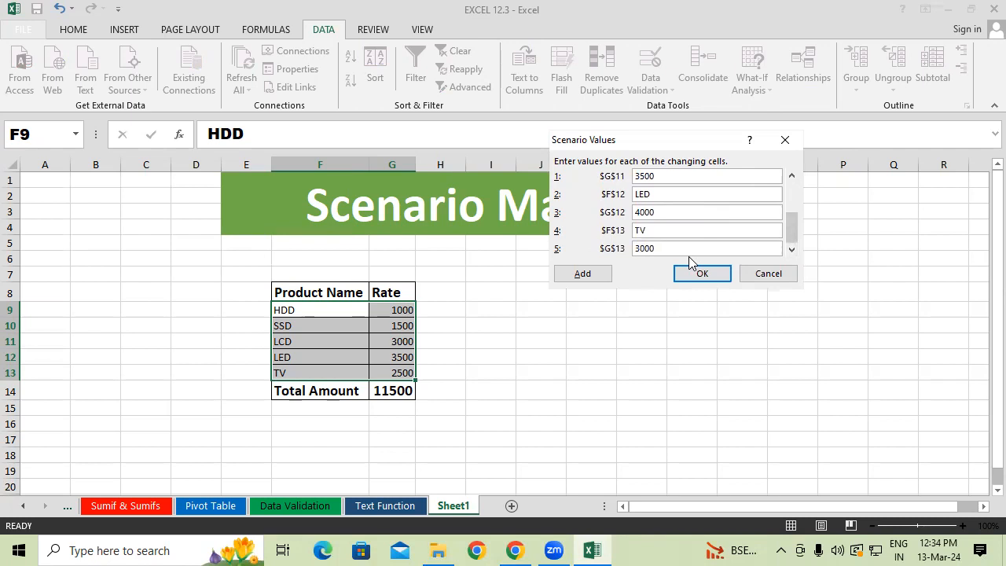
pyautogui.click(706, 277)
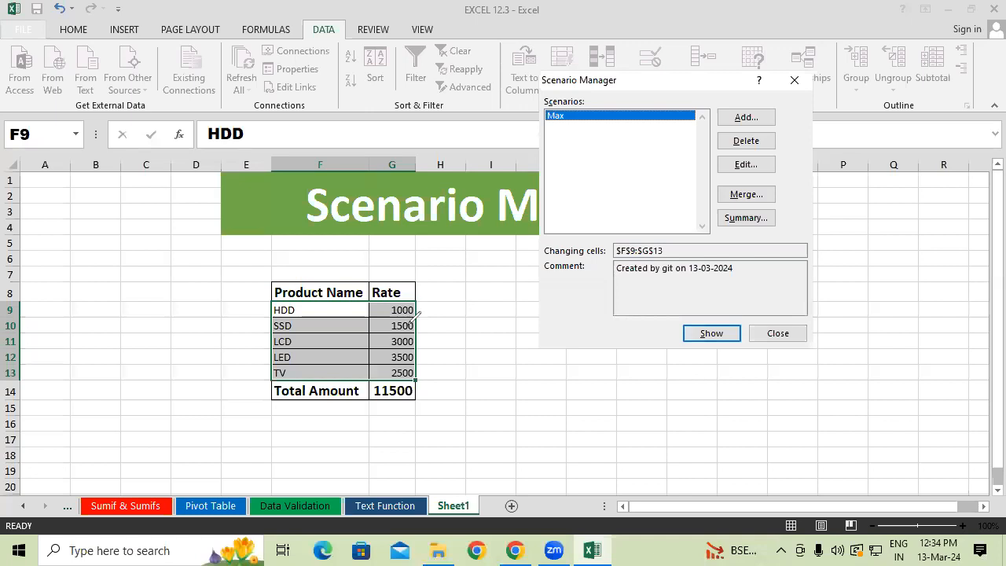
pyautogui.moveTo(387, 305)
pyautogui.mouseDown()
pyautogui.moveTo(377, 377)
pyautogui.moveTo(385, 371)
pyautogui.mouseUp()
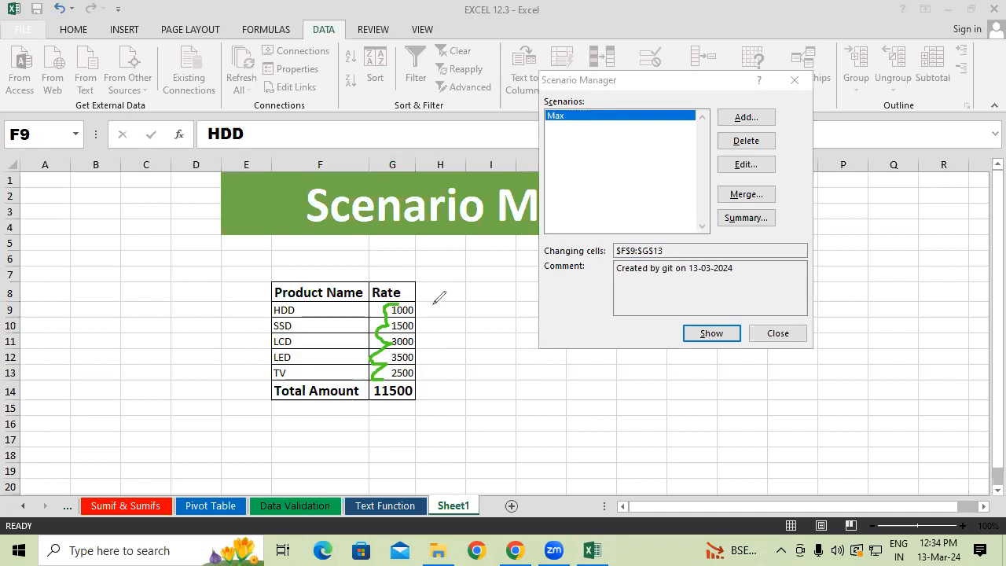
pyautogui.moveTo(416, 312)
pyautogui.mouseDown()
pyautogui.moveTo(434, 311)
pyautogui.moveTo(441, 371)
pyautogui.mouseUp()
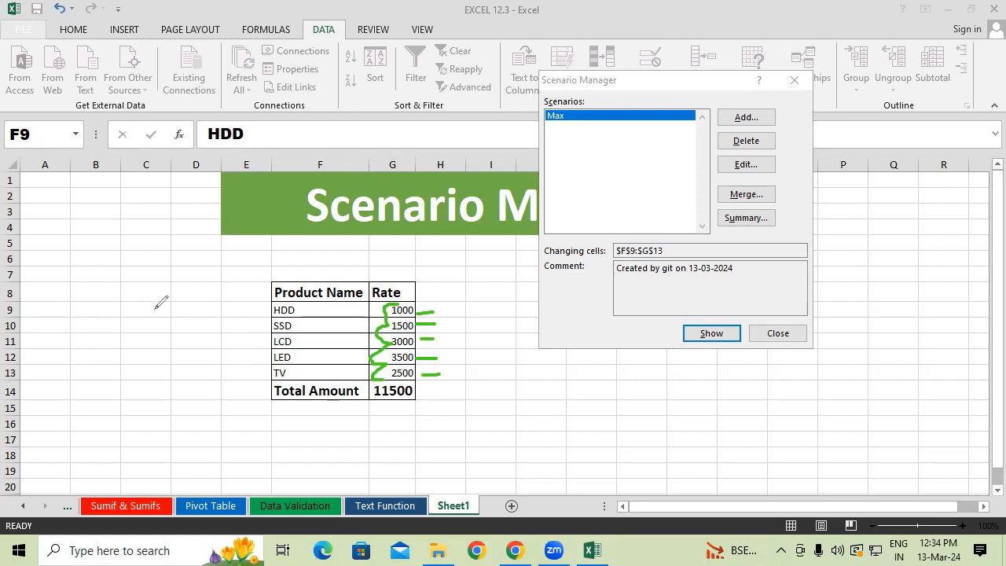
pyautogui.click(86, 368)
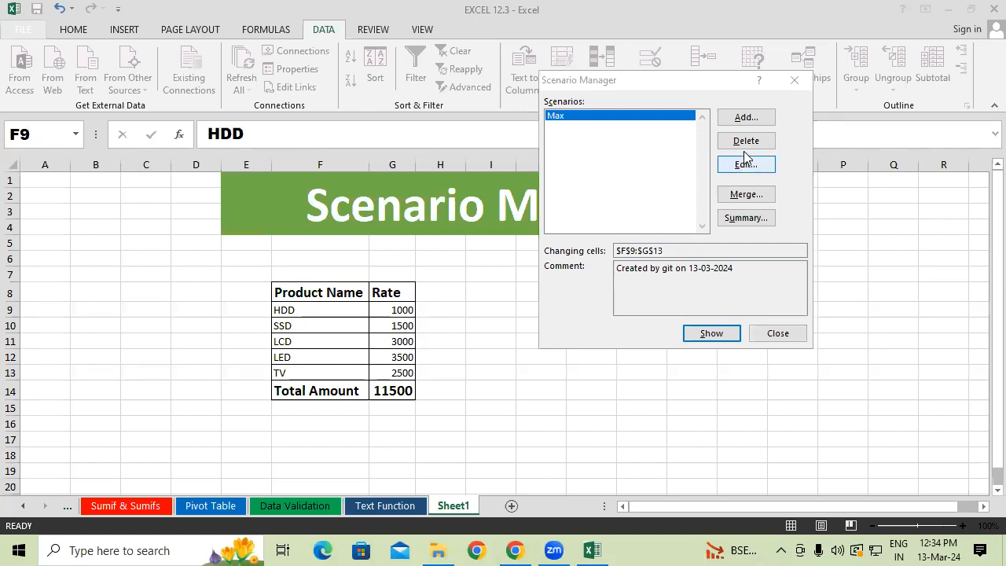
# Add a second scenario named Min with F9:G13 as its changing cells.
pyautogui.click(745, 118)
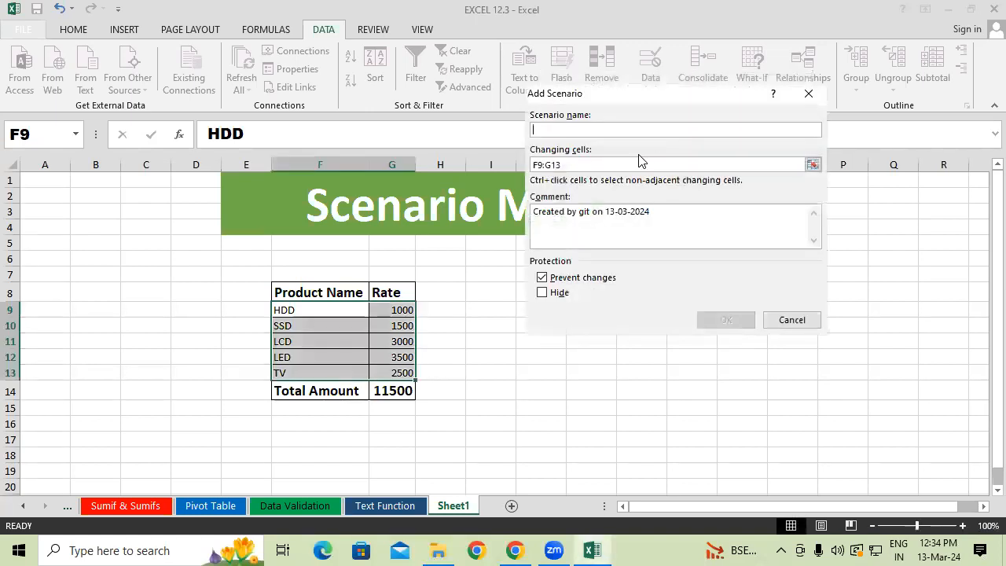
pyautogui.write('Min')
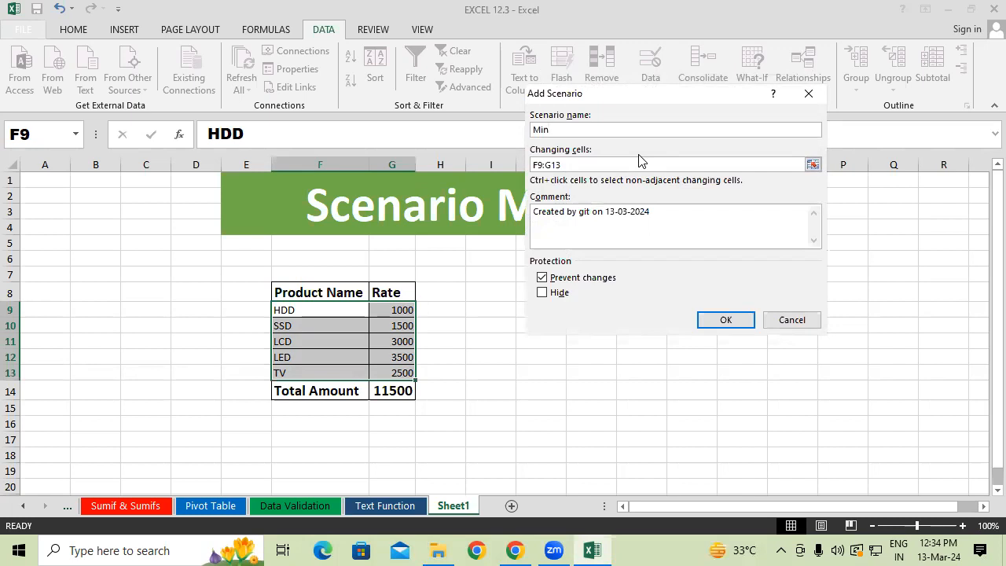
pyautogui.click(593, 162)
pyautogui.click(592, 162)
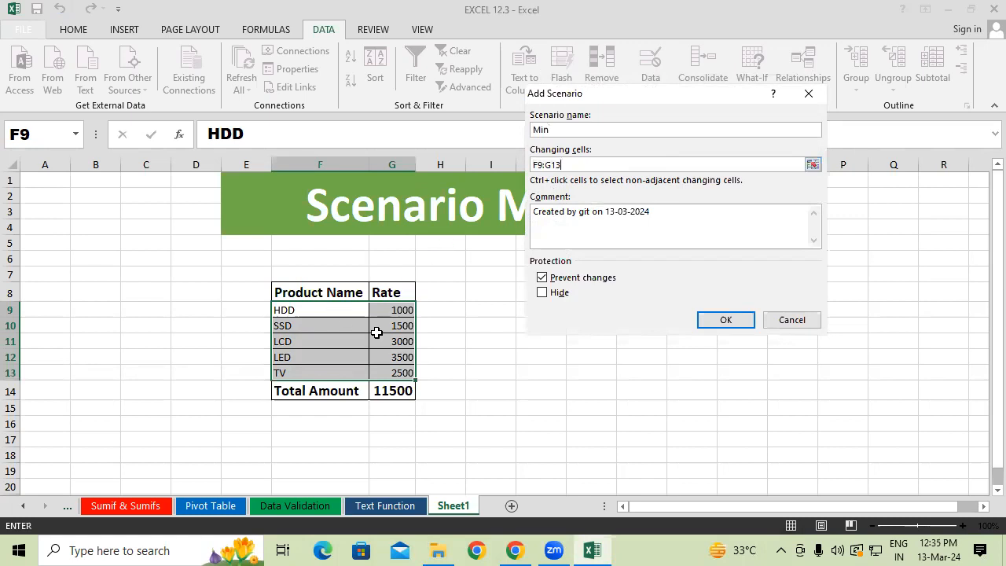
pyautogui.click(728, 319)
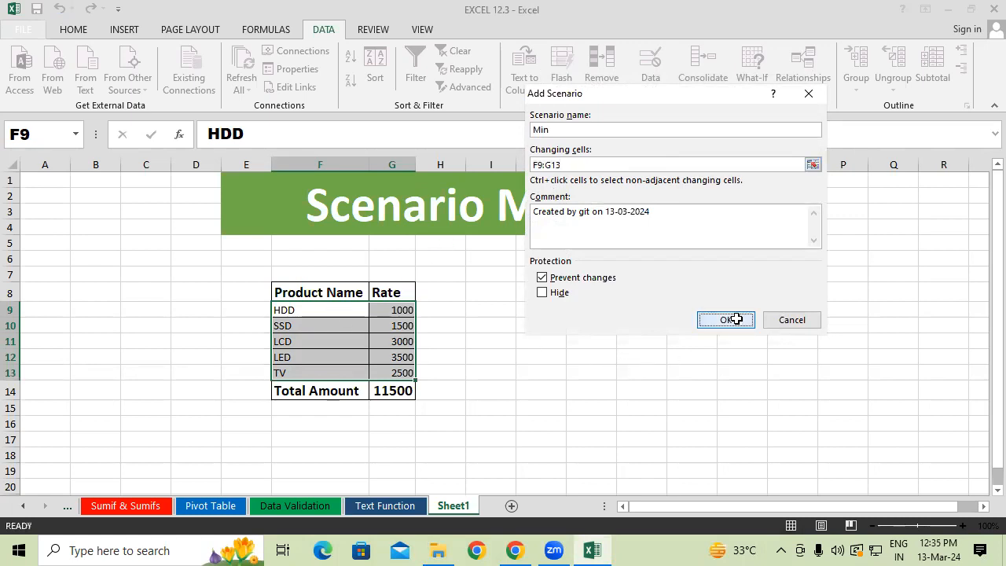
# Set the Min scenario's HDD rate in G9 to 1200 and its SSD rate in G10 to 1700.
pyautogui.press('Tab')
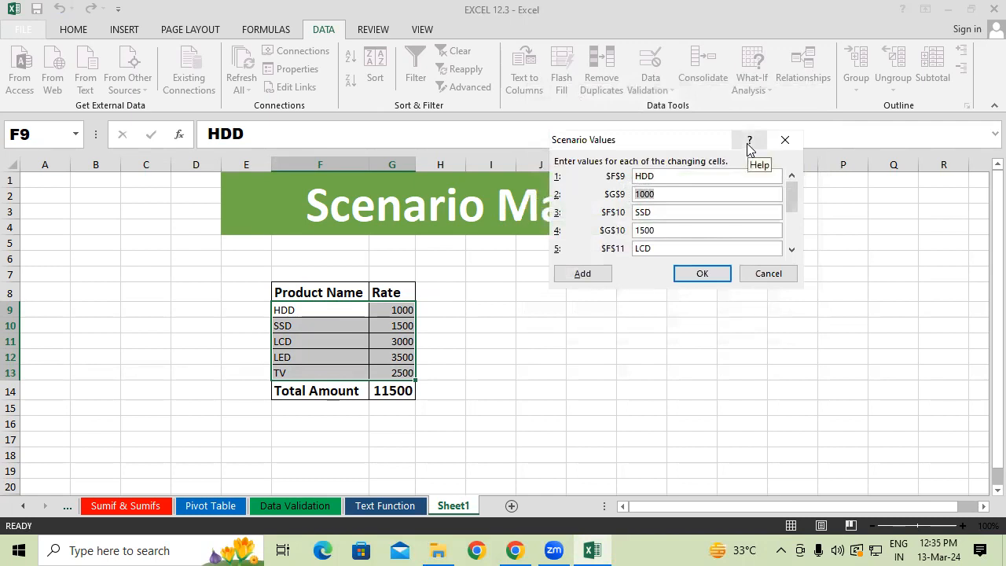
pyautogui.write('1200')
pyautogui.moveTo(660, 232); pyautogui.dragTo(623, 235)
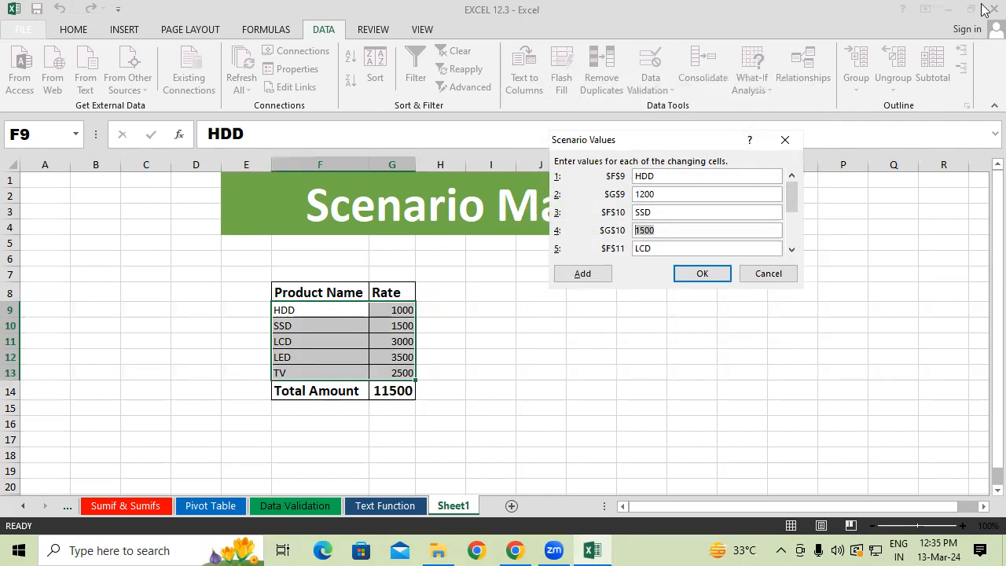
pyautogui.write('17')
# Set the Min scenario's rates to 3200 for LCD, 3700 for LED and 2700 for TV, and save the scenario.
pyautogui.moveTo(791, 206); pyautogui.dragTo(794, 218)
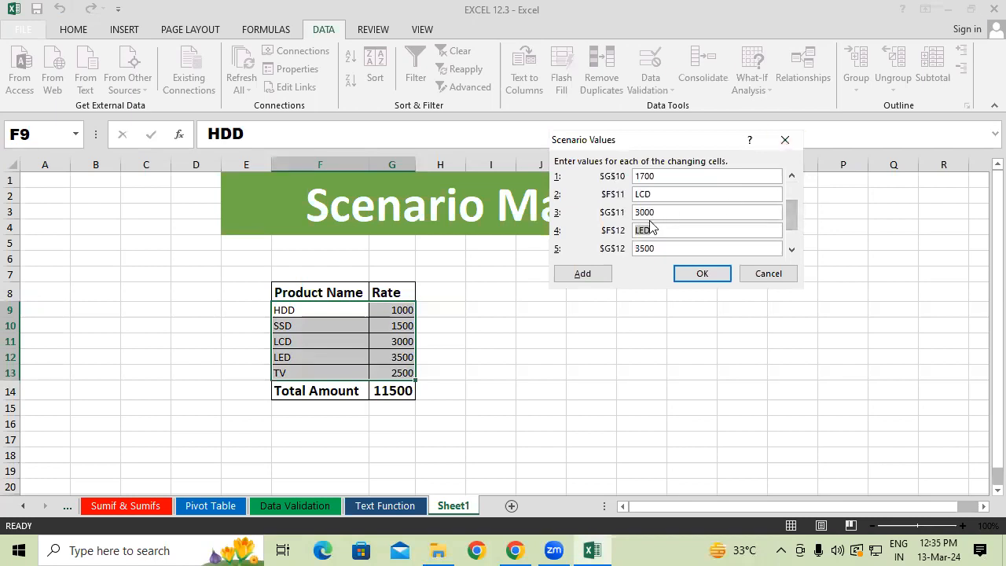
pyautogui.moveTo(663, 211); pyautogui.dragTo(633, 210)
pyautogui.write('3200')
pyautogui.press('Tab')
pyautogui.press('Tab')
pyautogui.write('370')
pyautogui.press('Tab')
pyautogui.press('Tab')
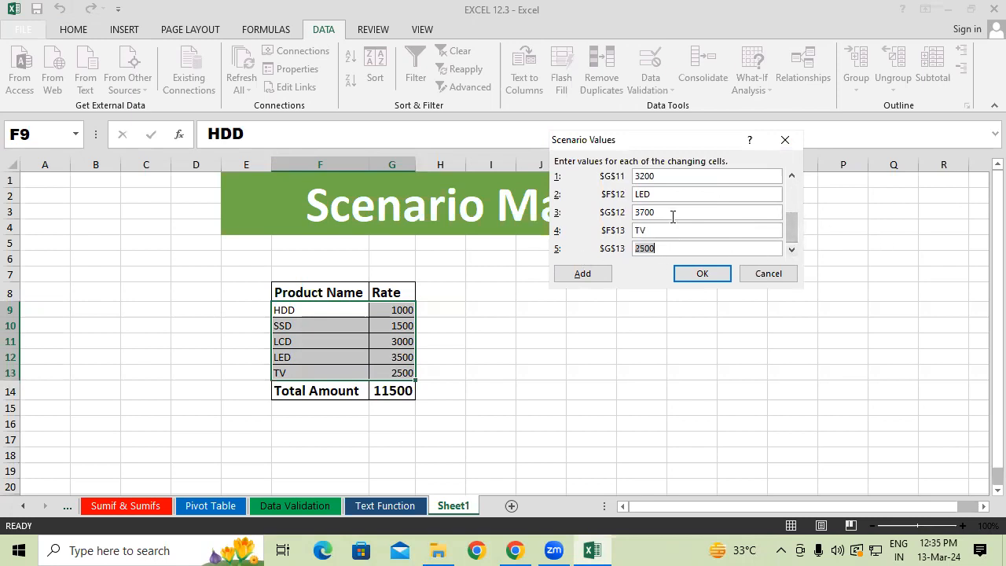
pyautogui.write('2700')
pyautogui.click(700, 275)
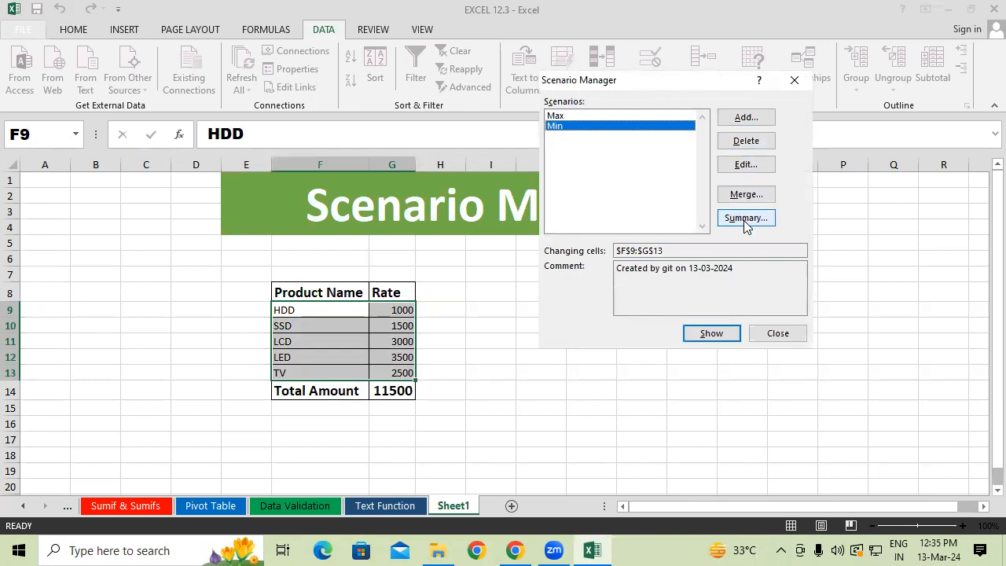
# Look over the Max and Min scenarios and the add, edit and merge options, cancelling each without changes.
pyautogui.click(591, 118)
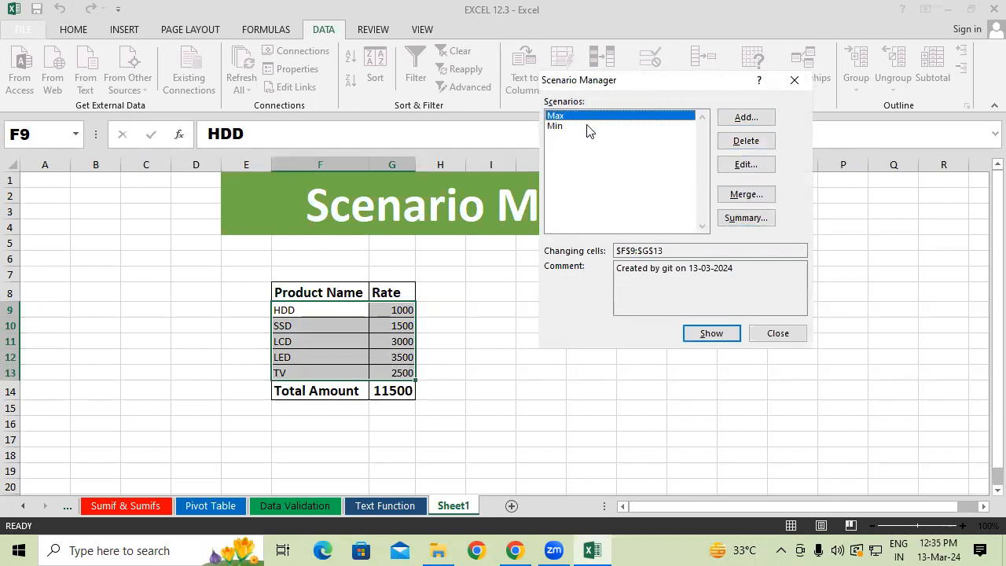
pyautogui.click(591, 126)
pyautogui.click(756, 118)
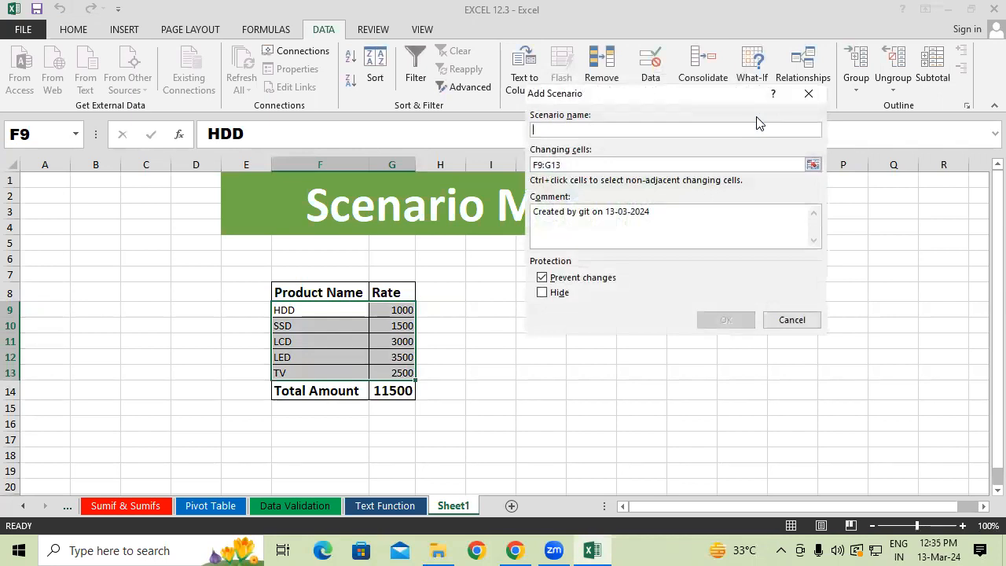
pyautogui.click(809, 93)
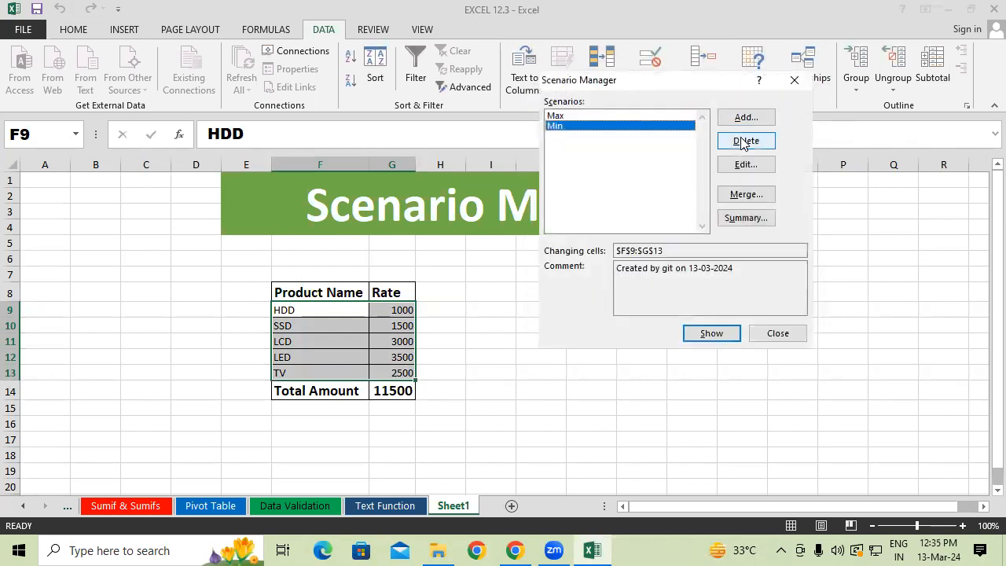
pyautogui.click(593, 115)
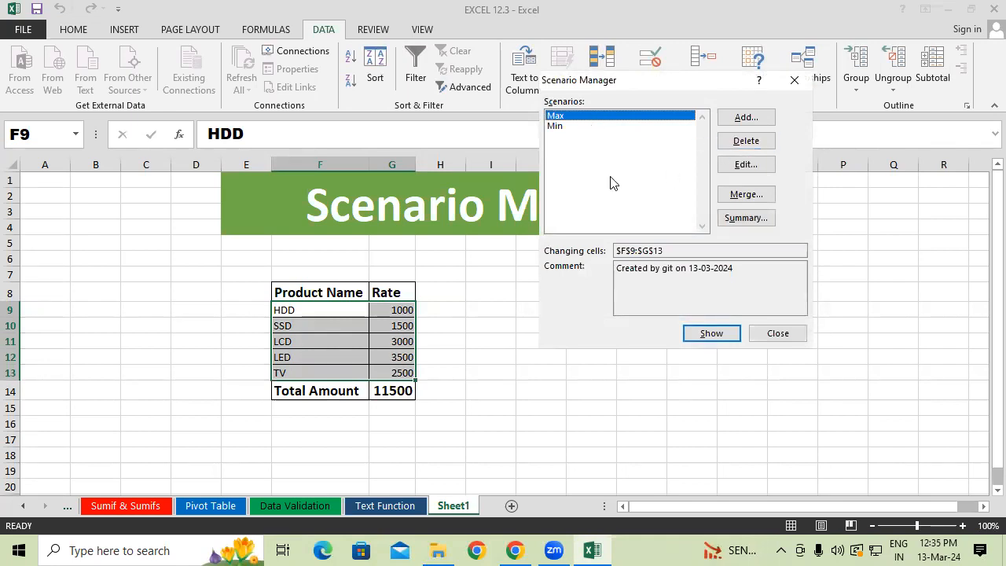
pyautogui.click(560, 127)
pyautogui.click(746, 166)
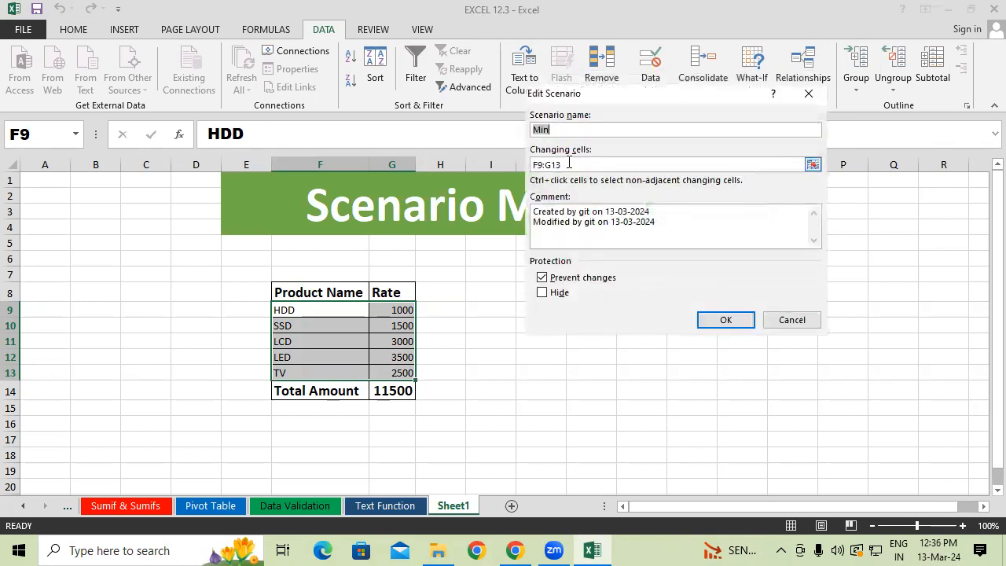
pyautogui.click(808, 93)
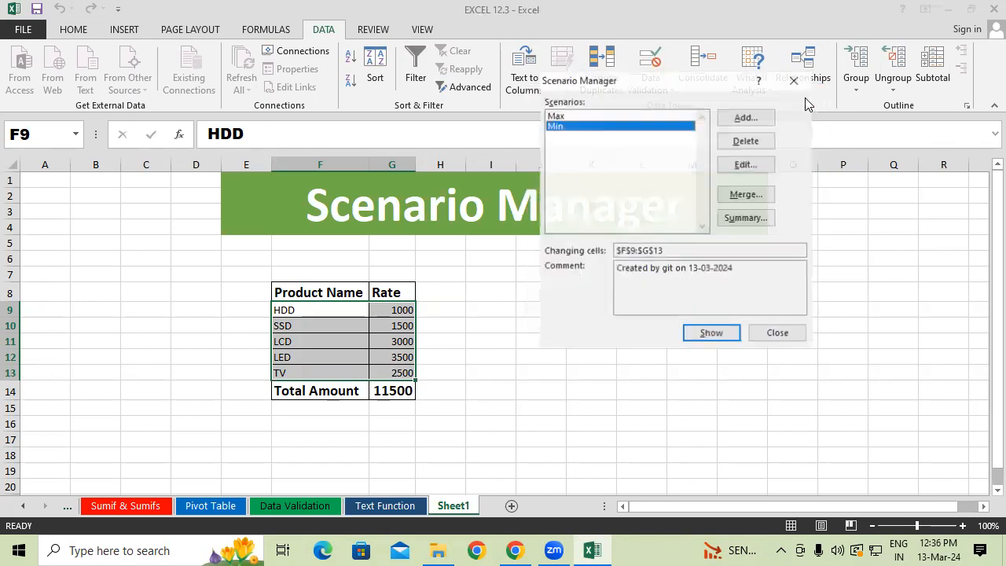
pyautogui.click(582, 118)
pyautogui.click(601, 127)
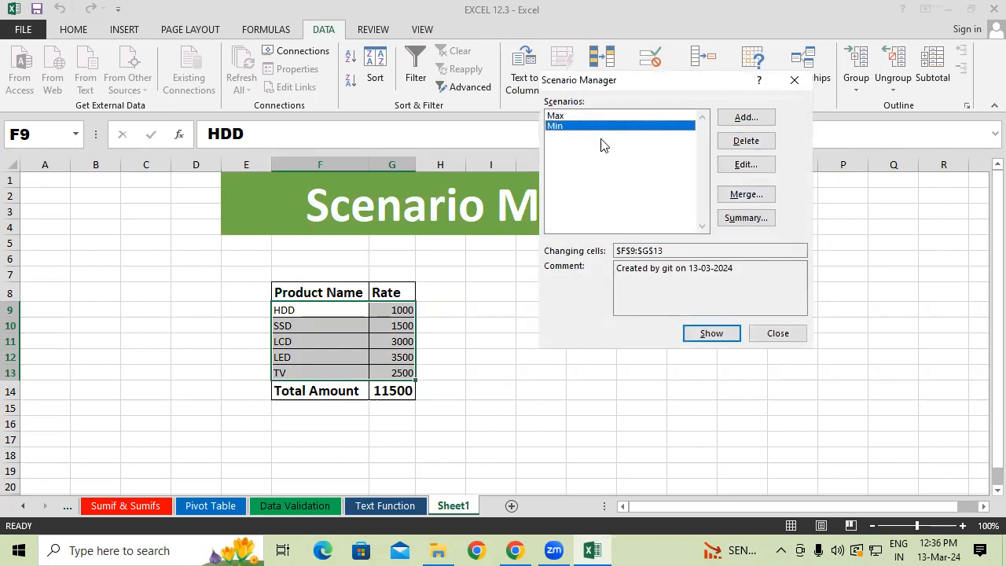
pyautogui.click(738, 195)
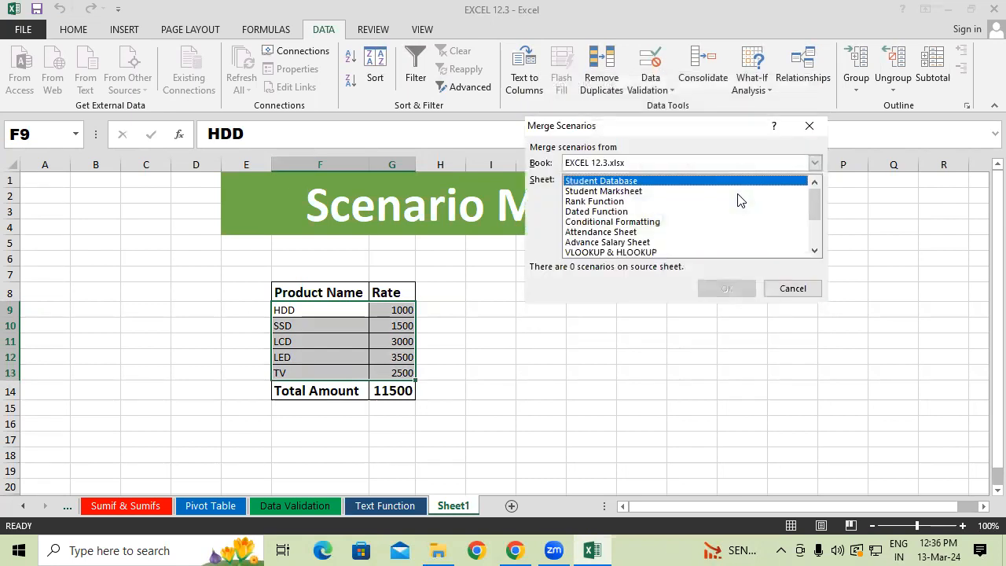
pyautogui.click(811, 126)
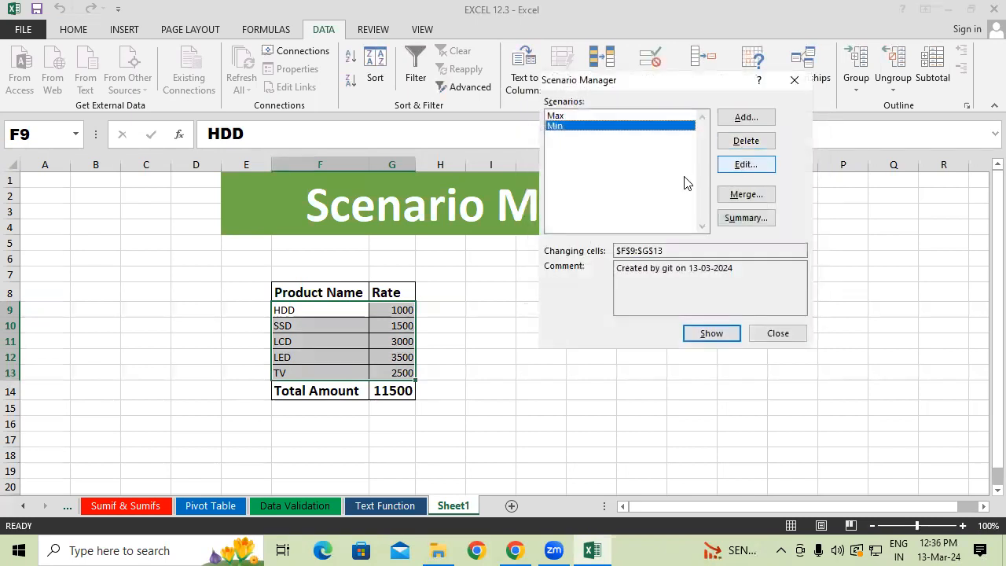
# Create a Scenario summary report with the total amount in G14 as the result cell.
pyautogui.click(745, 220)
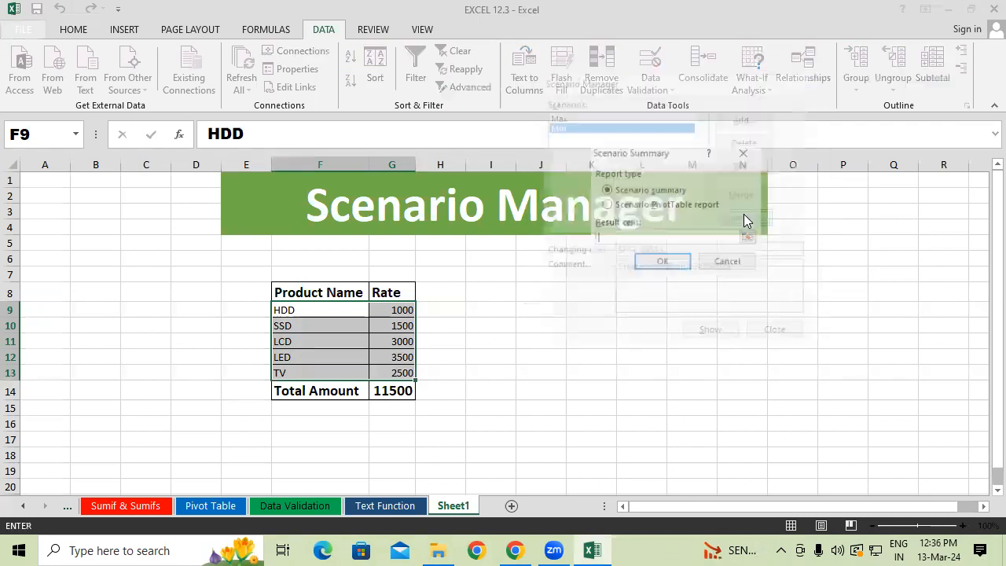
pyautogui.click(394, 391)
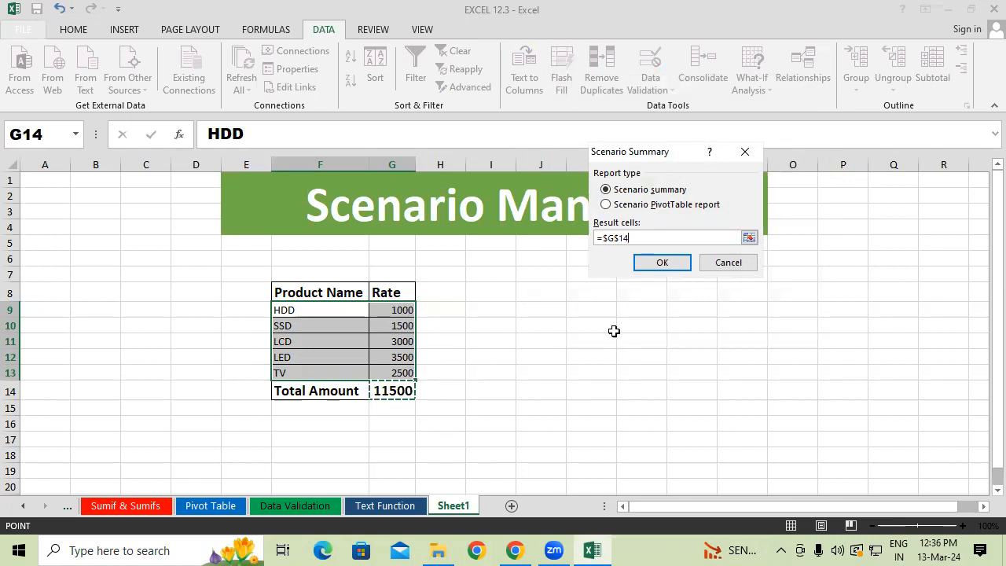
pyautogui.click(678, 206)
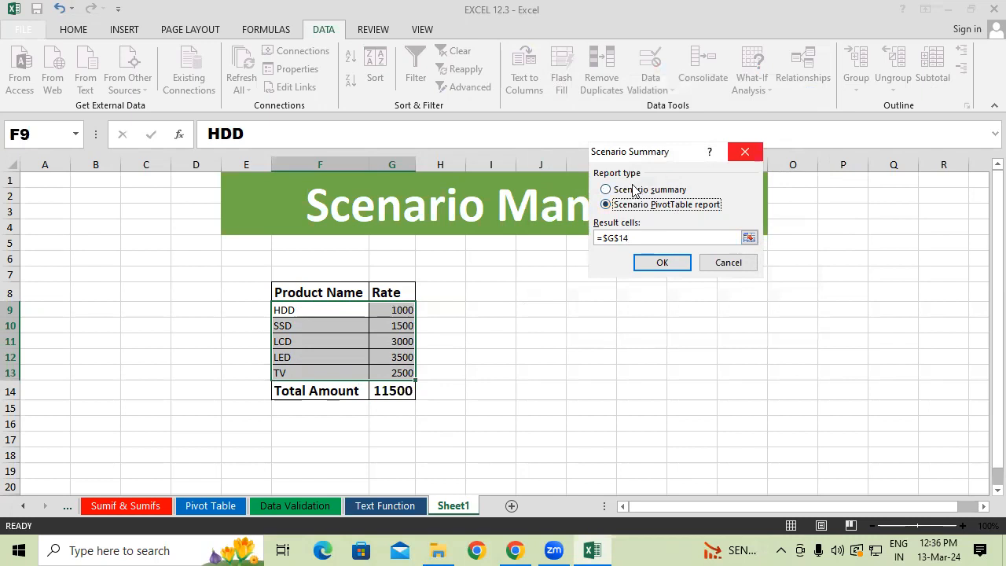
pyautogui.click(608, 191)
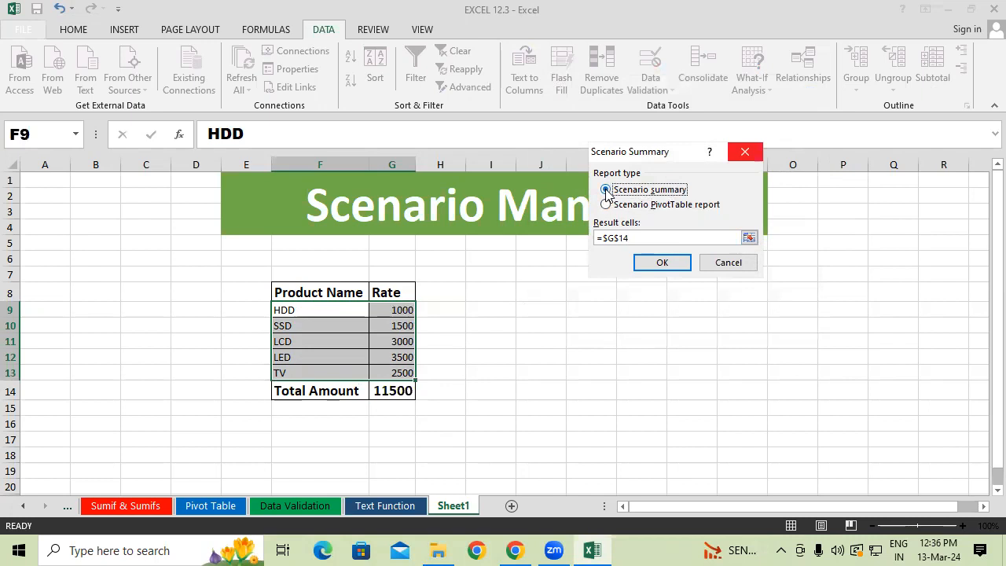
pyautogui.click(663, 264)
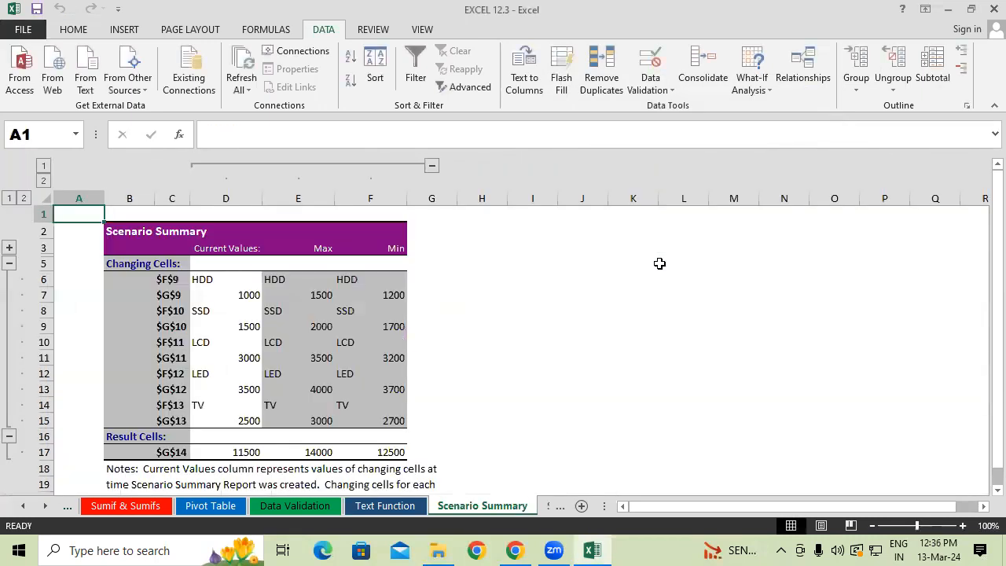
# Compare the rates and result totals for the current values, Max and Min in the Scenario Summary report.
pyautogui.scroll(-1, 609, 303)
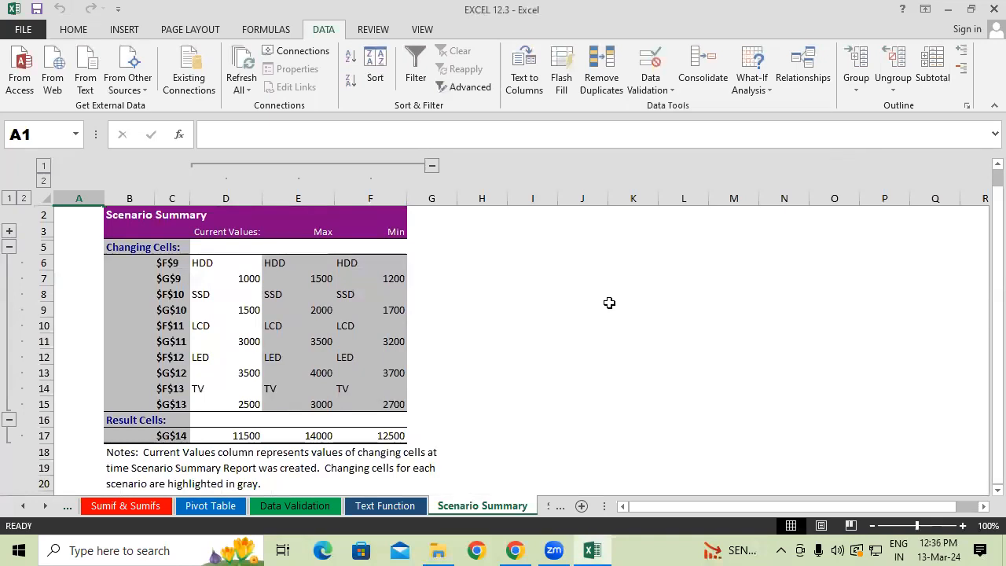
pyautogui.click(460, 297)
pyautogui.moveTo(228, 244); pyautogui.dragTo(220, 403)
pyautogui.moveTo(319, 233); pyautogui.dragTo(316, 405)
pyautogui.moveTo(372, 233); pyautogui.dragTo(382, 424)
pyautogui.click(589, 401)
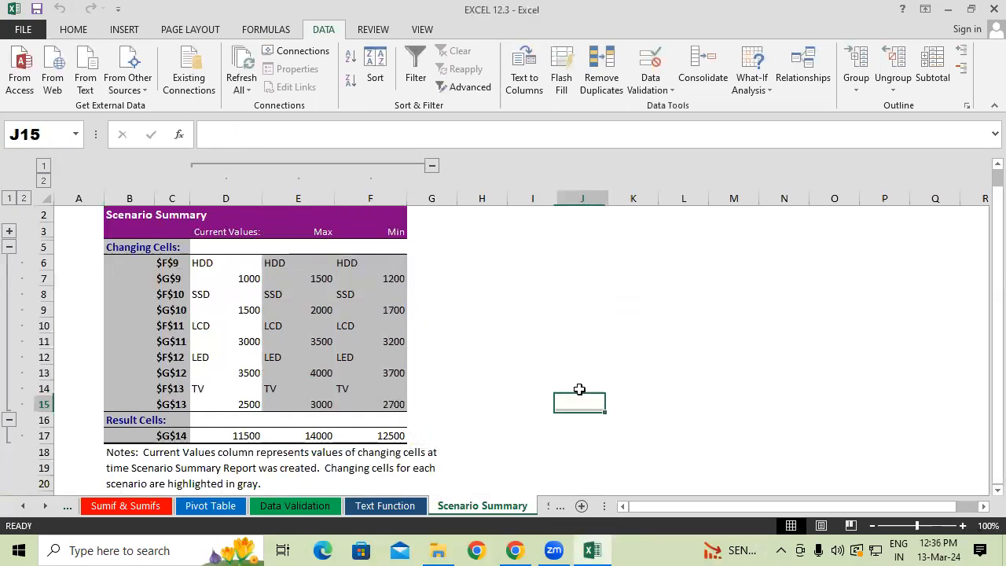
pyautogui.click(241, 435)
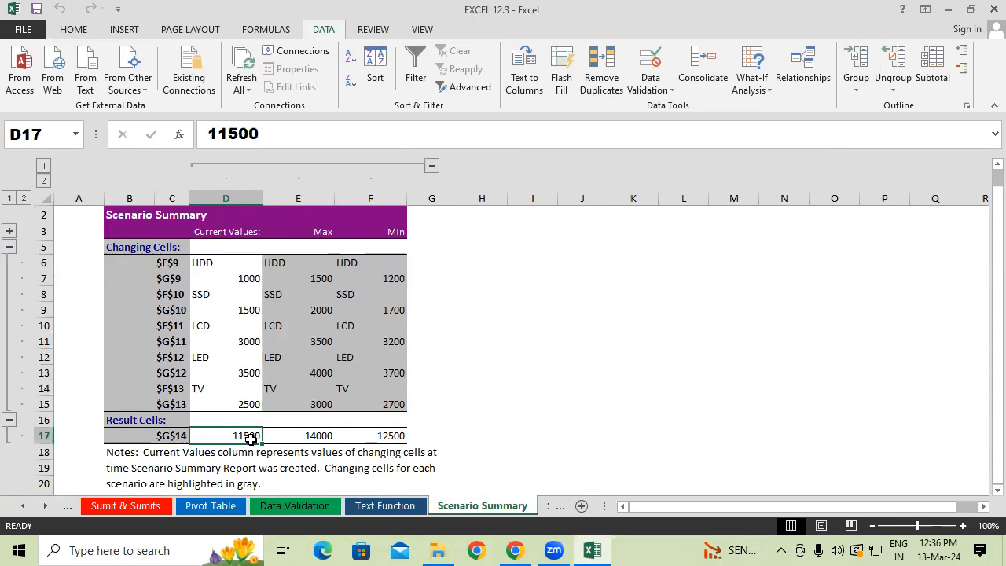
pyautogui.moveTo(314, 260); pyautogui.dragTo(308, 392)
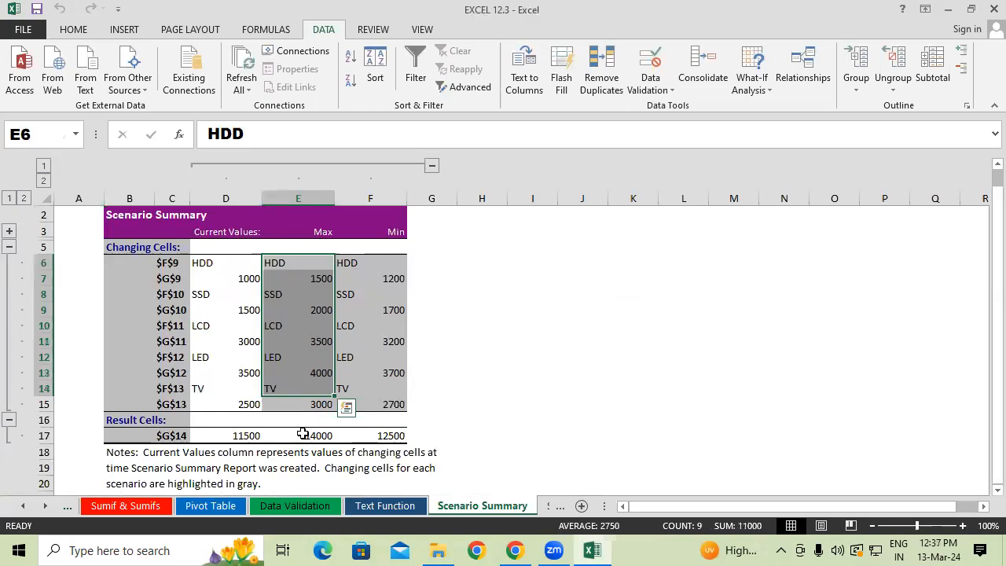
pyautogui.click(304, 435)
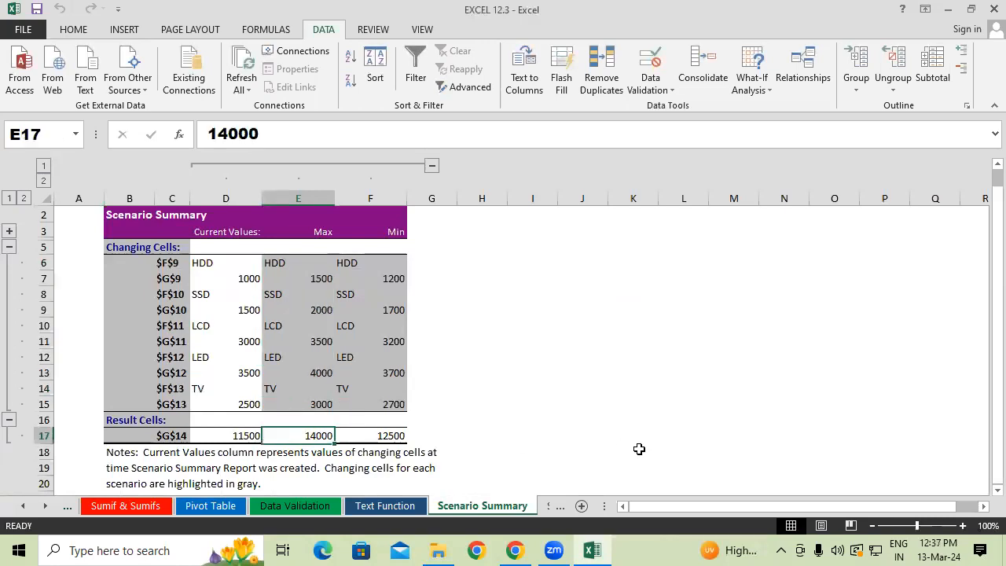
pyautogui.moveTo(397, 234); pyautogui.dragTo(397, 402)
pyautogui.click(388, 437)
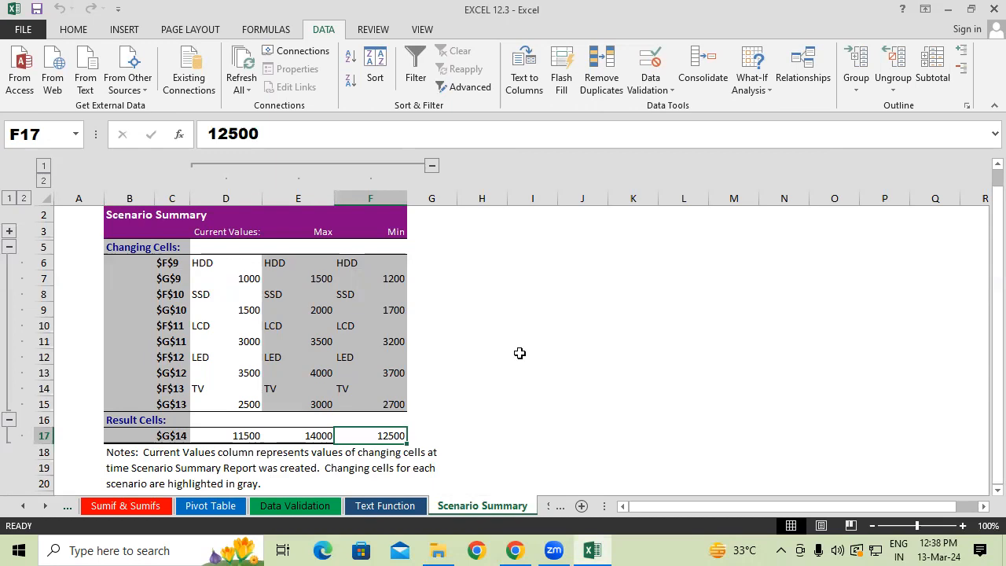
# Review the Max and Min scenarios of Sheet1 and the summary report settings in Scenario Manager, cancelling without creating a report.
pyautogui.click(549, 506)
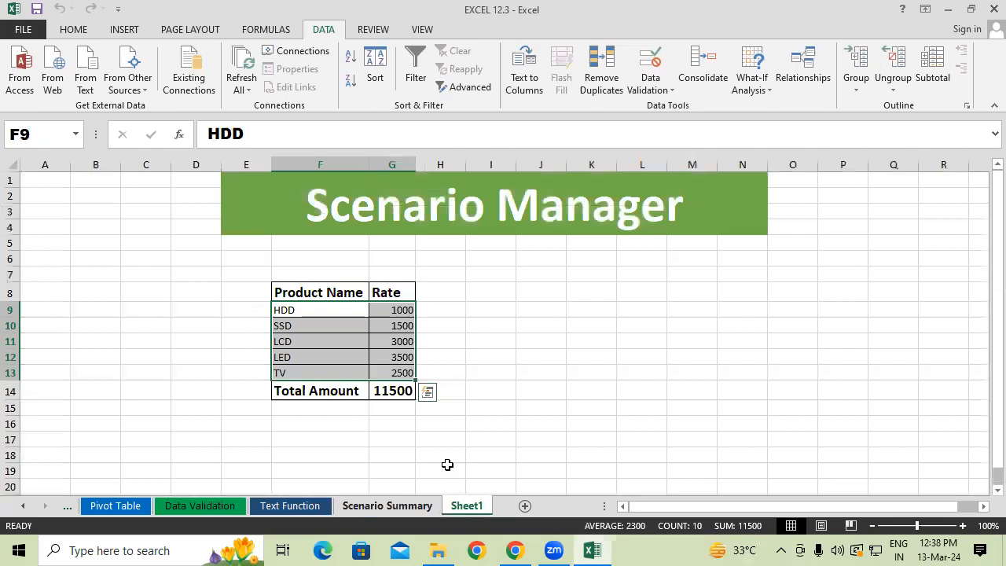
pyautogui.click(748, 90)
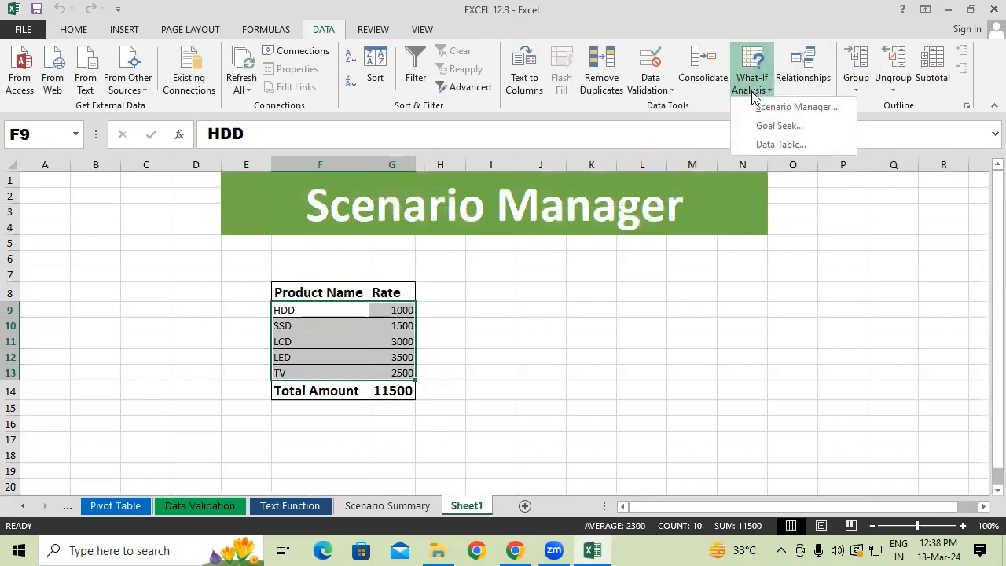
pyautogui.click(773, 108)
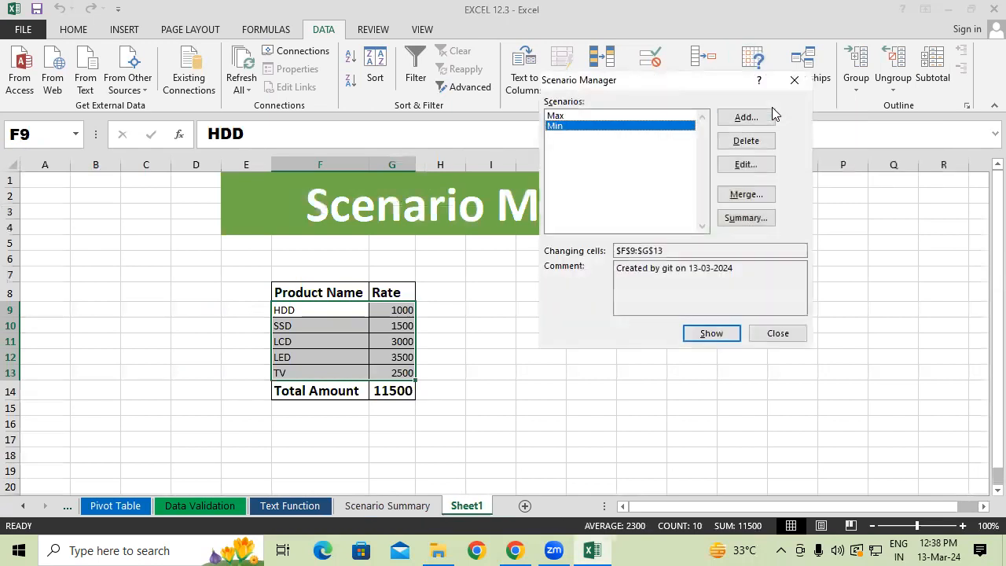
pyautogui.click(608, 116)
pyautogui.click(602, 126)
pyautogui.click(745, 219)
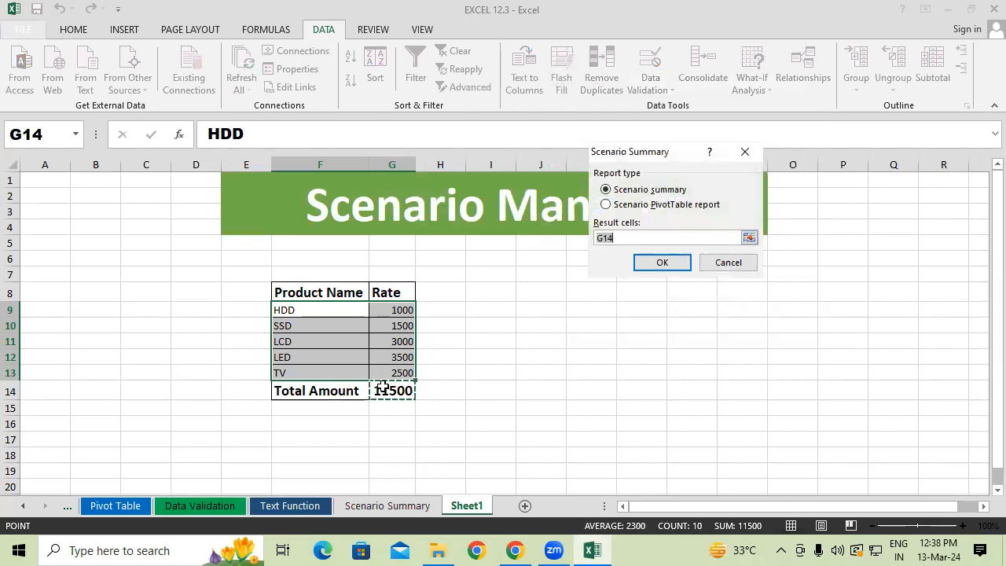
pyautogui.click(726, 264)
pyautogui.click(777, 333)
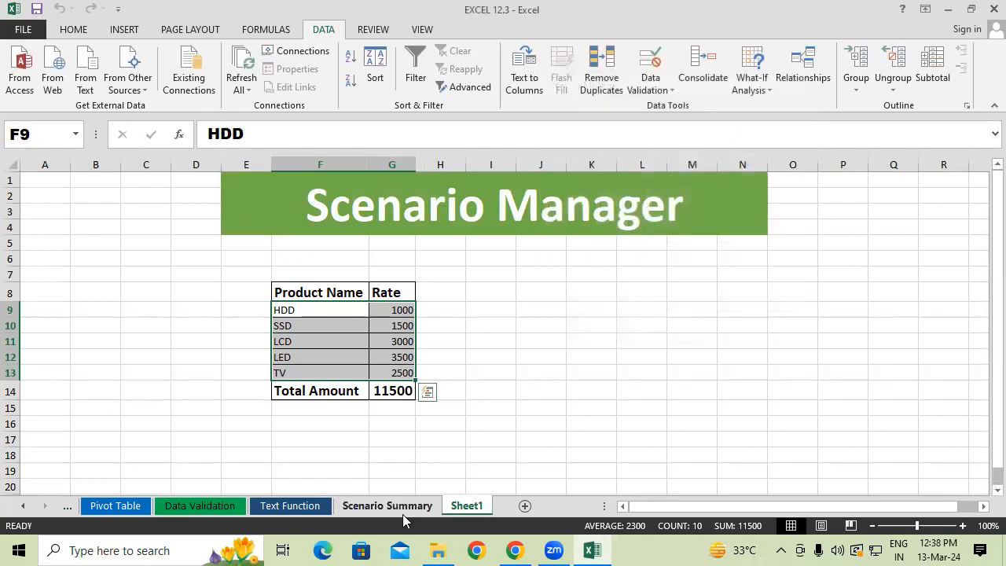
# Check the result totals for Max and the current values in the Scenario Summary report.
pyautogui.click(387, 505)
pyautogui.click(304, 439)
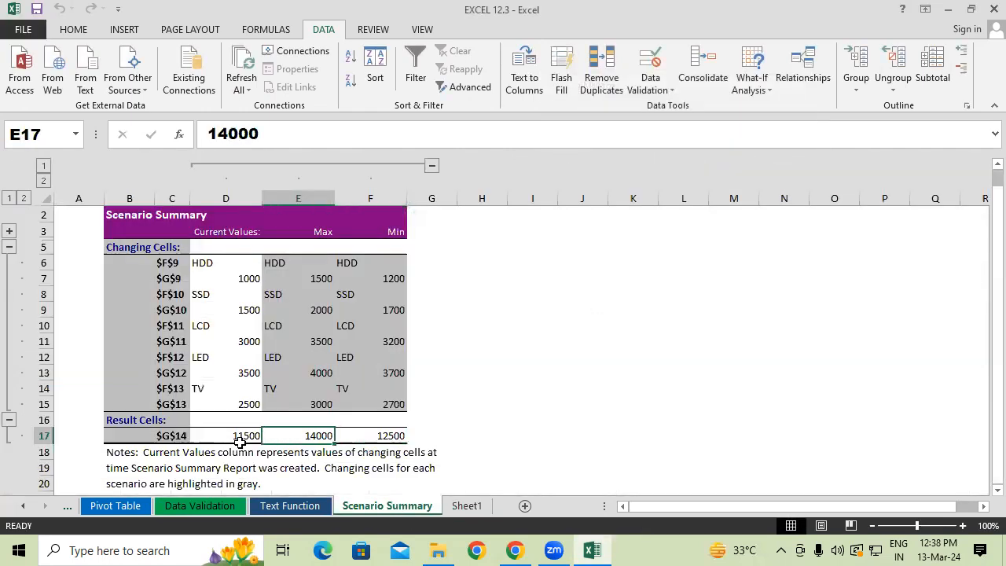
pyautogui.click(236, 440)
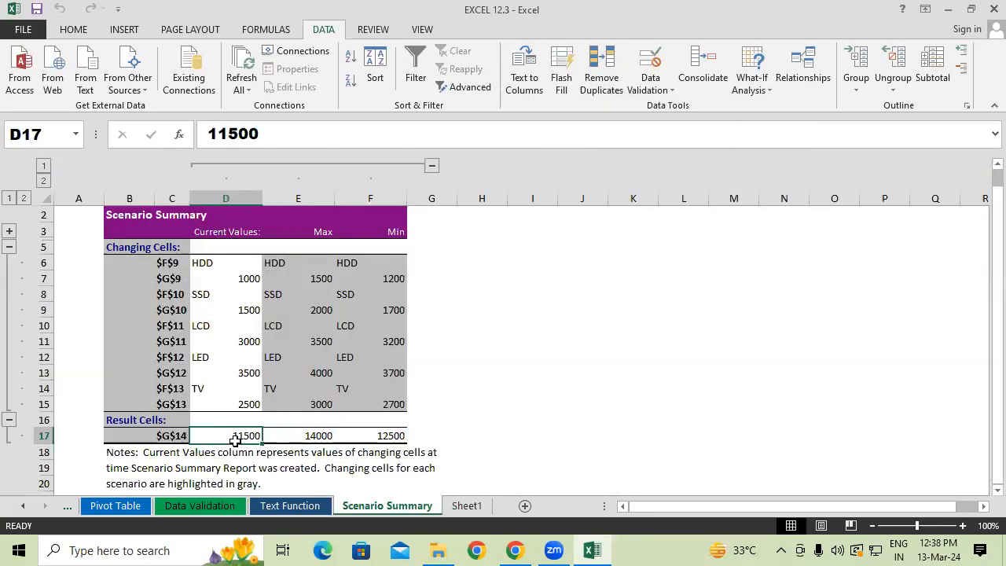
# Create a second Scenario summary report from Sheet1's scenarios with the result cells left blank.
pyautogui.click(470, 506)
pyautogui.click(752, 83)
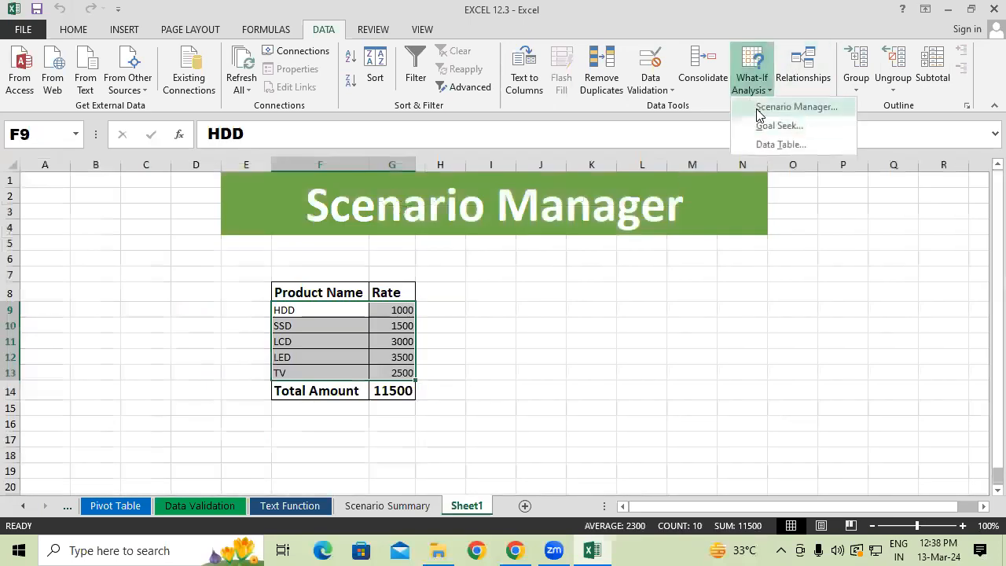
pyautogui.click(759, 105)
pyautogui.click(744, 218)
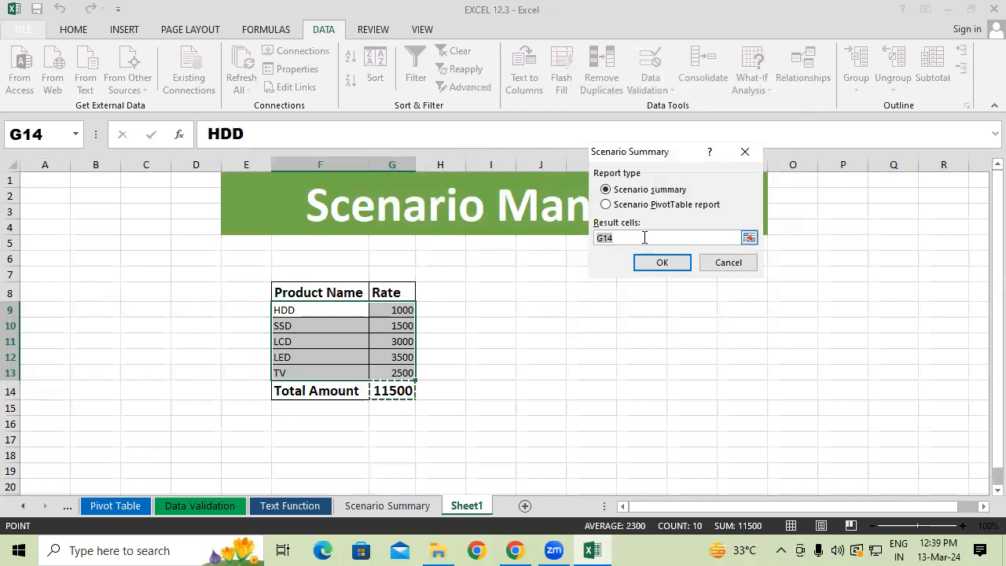
pyautogui.press('BackSpace')
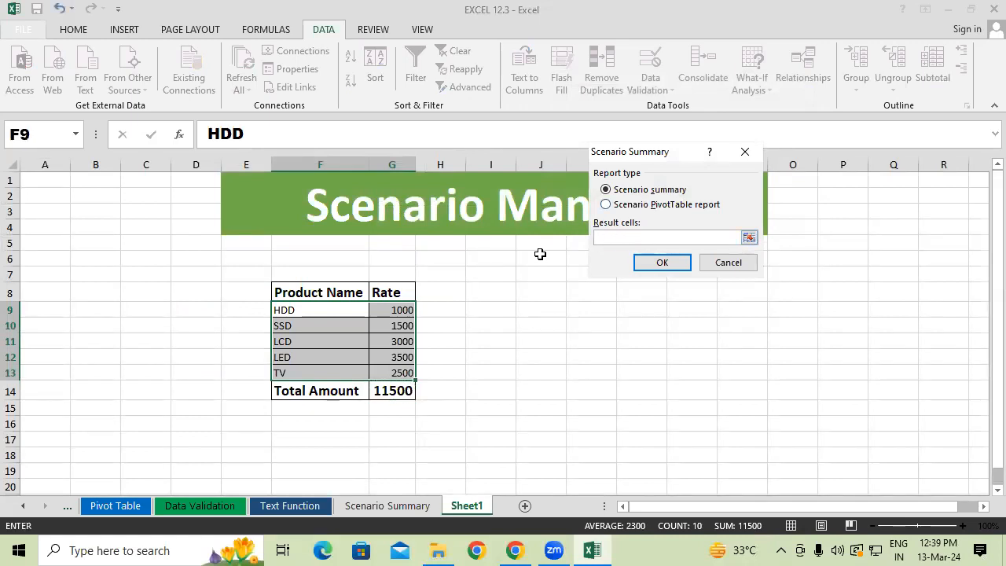
pyautogui.click(663, 263)
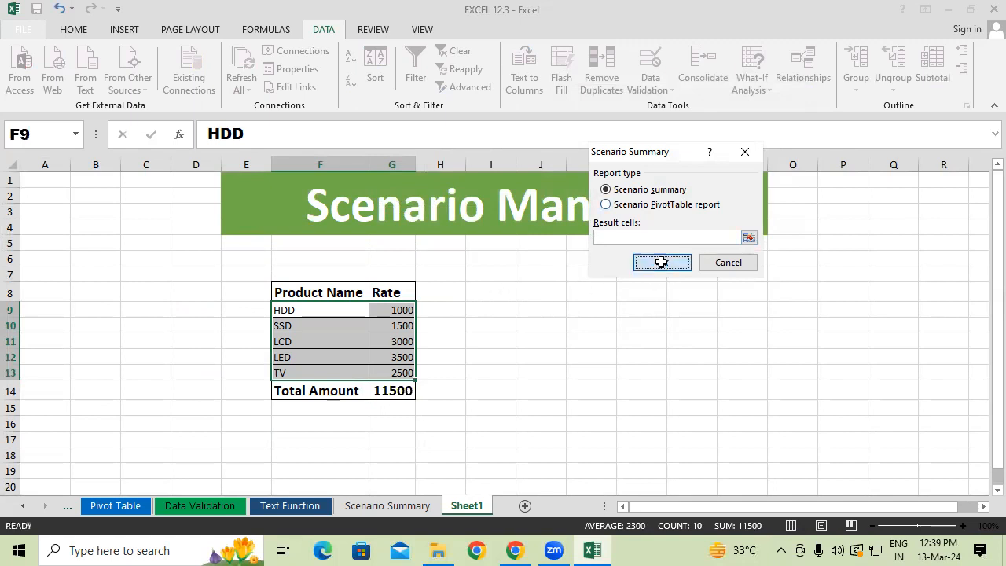
# Compare the bottom rows of the second scenario summary and the first one to see the effect of omitting the result cell.
pyautogui.moveTo(236, 440); pyautogui.dragTo(397, 430)
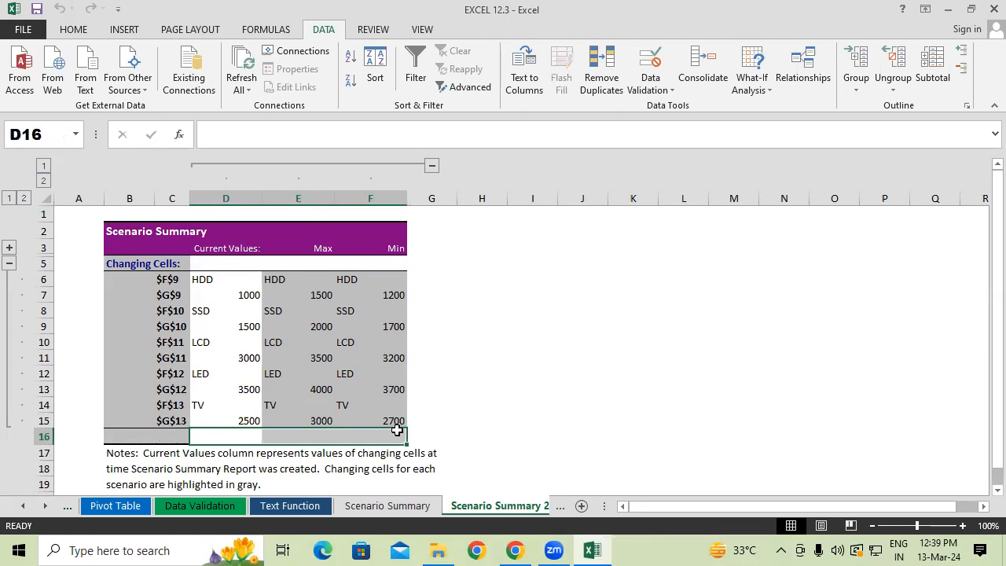
pyautogui.click(415, 509)
pyautogui.moveTo(241, 434); pyautogui.dragTo(398, 431)
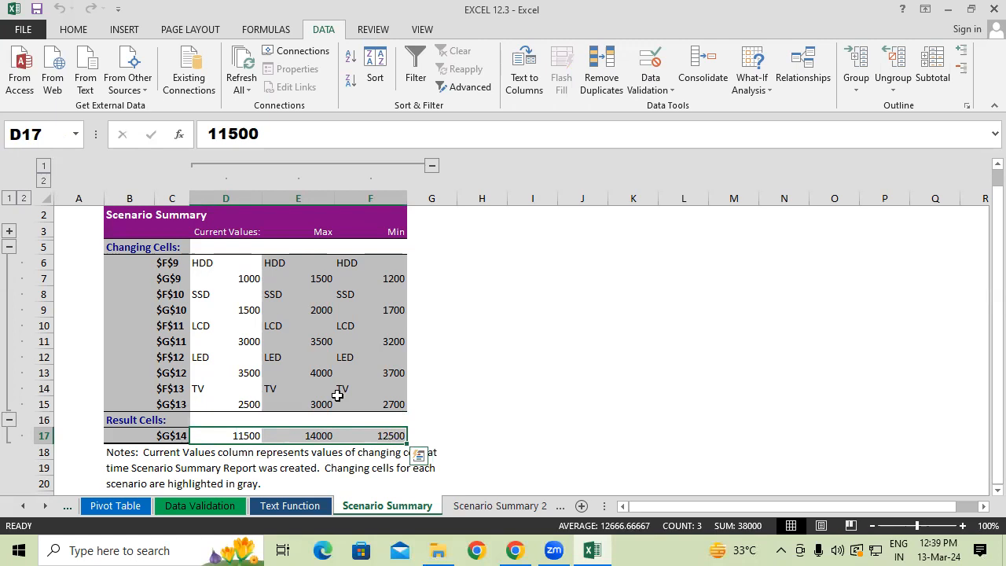
pyautogui.scroll(-1, 386, 373)
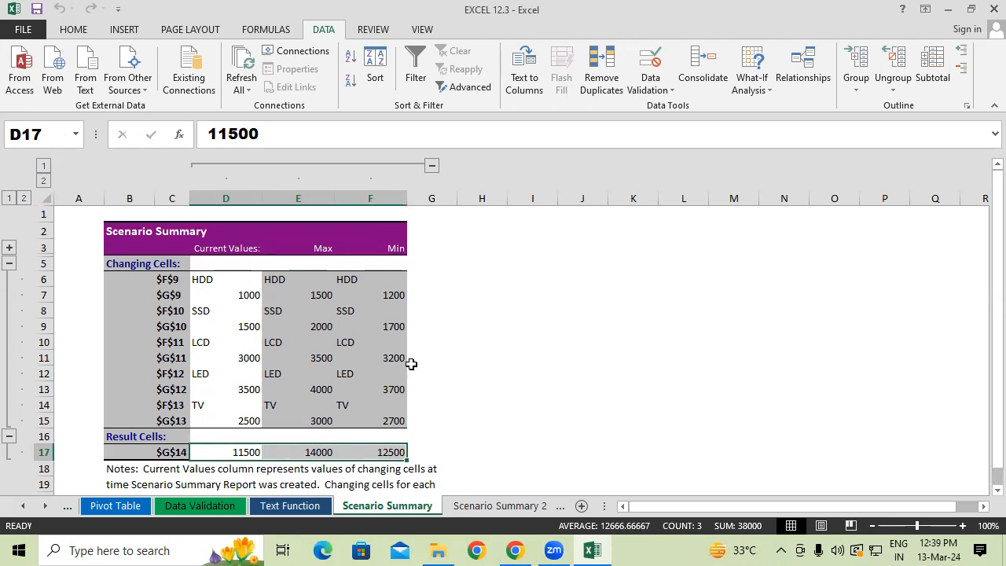
pyautogui.scroll(2, 354, 393)
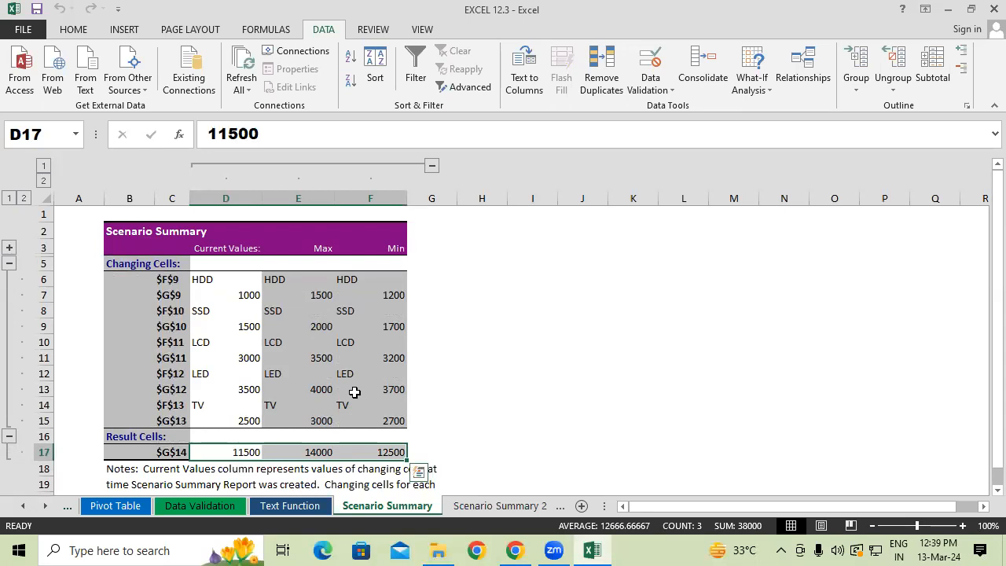
pyautogui.click(359, 279)
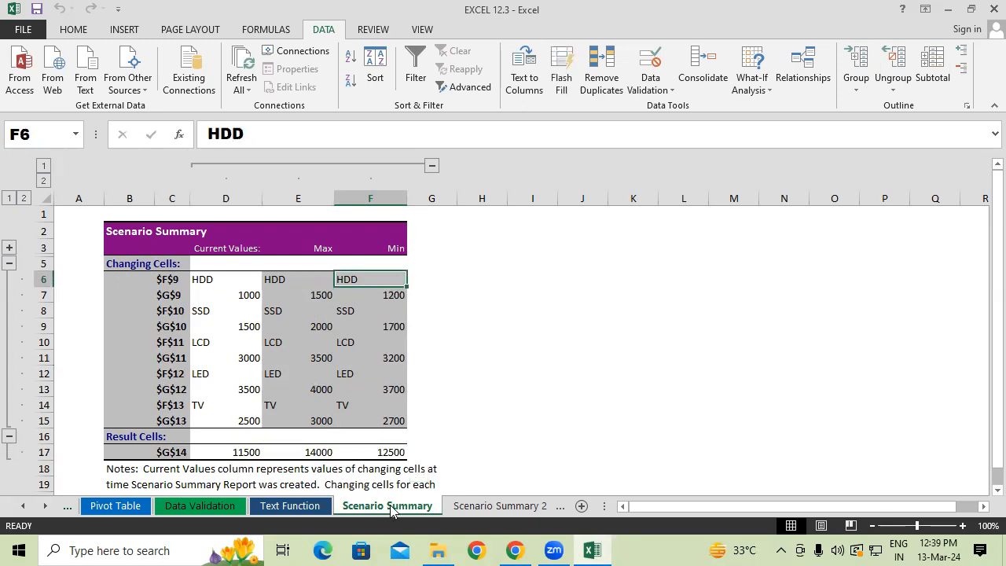
pyautogui.click(500, 505)
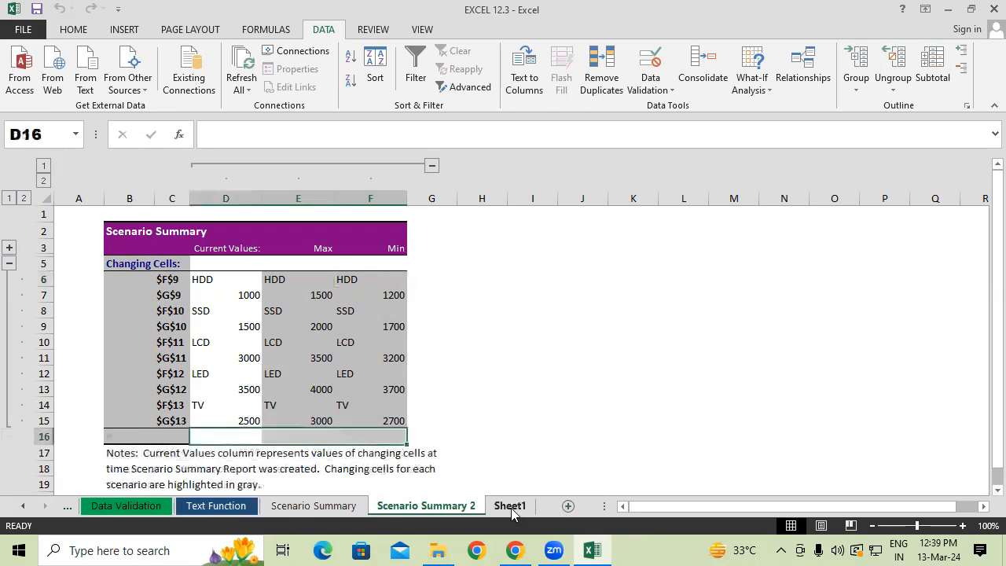
pyautogui.click(511, 507)
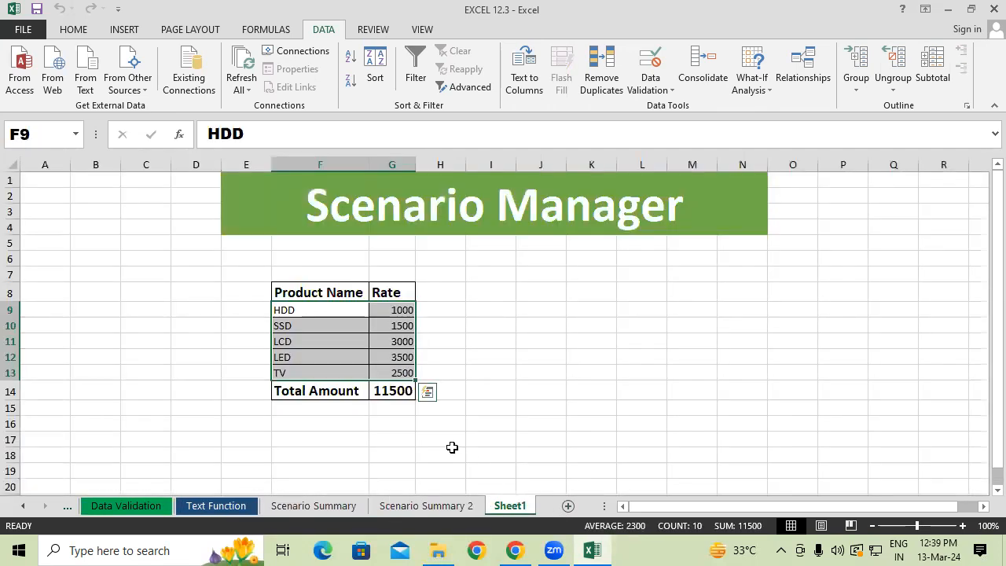
# Try replacing the Current Values heading in D3 of Scenario Summary 2 with "ctfmery5", and undo the change.
pyautogui.click(440, 509)
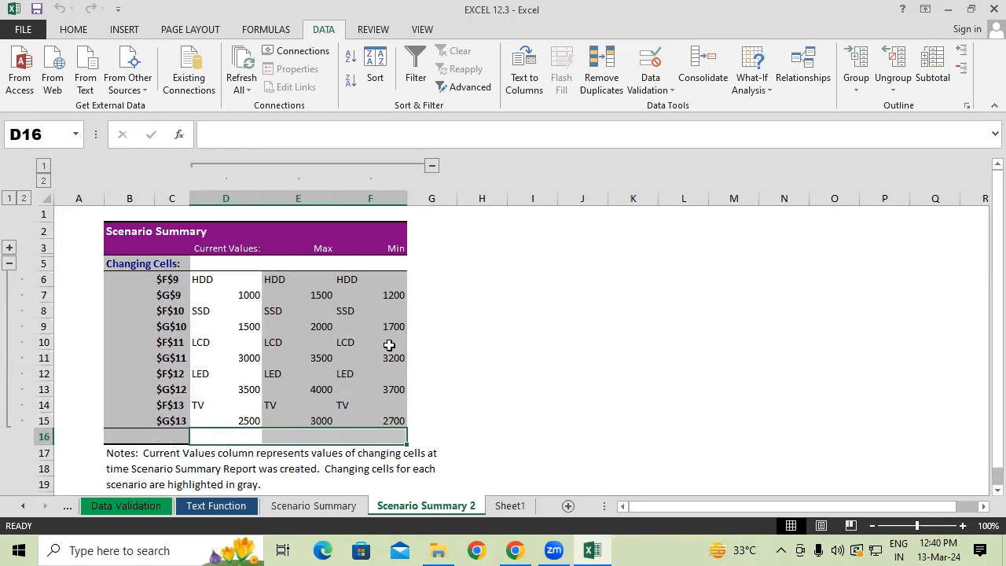
pyautogui.click(129, 198)
pyautogui.click(228, 246)
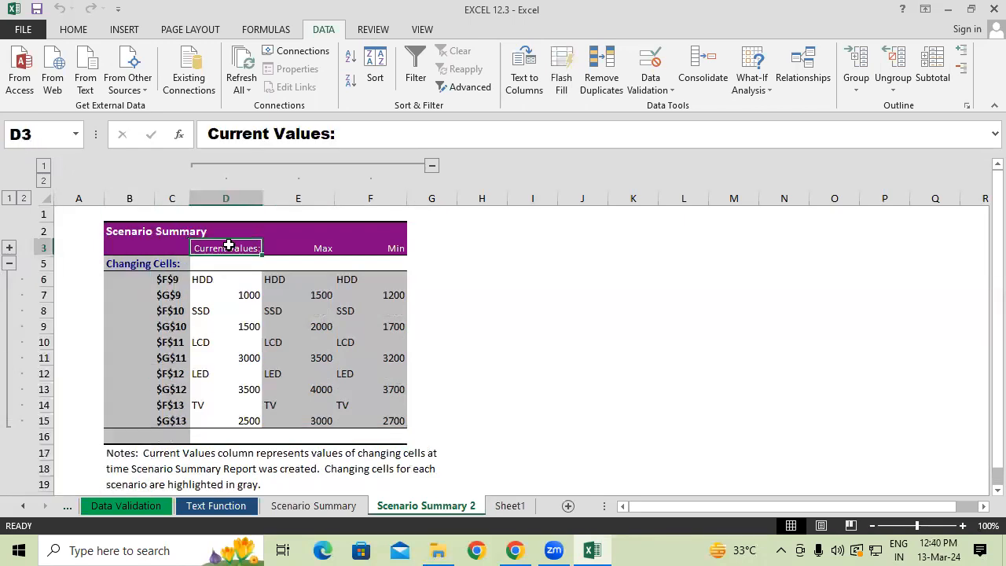
pyautogui.moveTo(346, 135); pyautogui.dragTo(148, 124)
pyautogui.press('Delete')
pyautogui.write('ctfmery5')
pyautogui.click(257, 279)
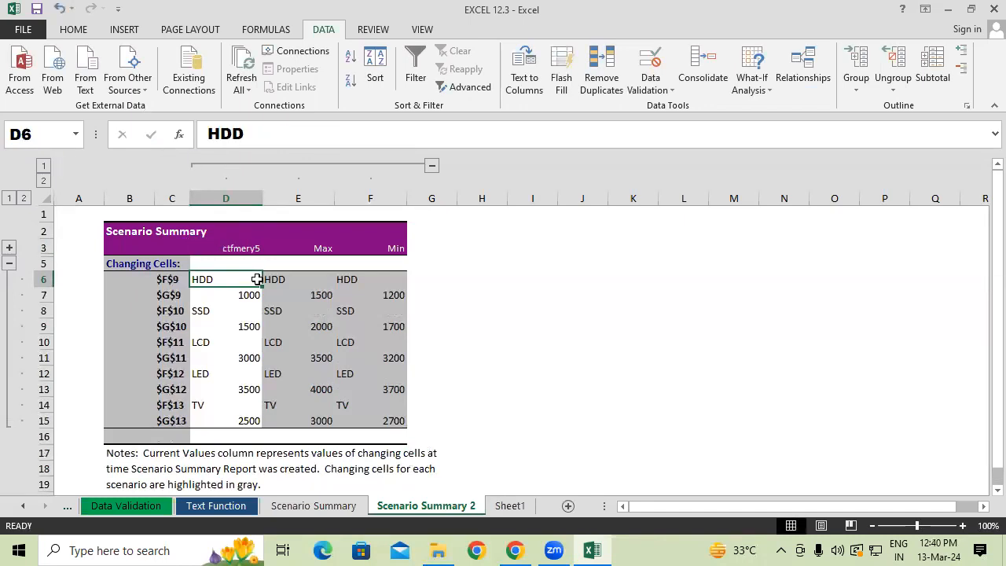
pyautogui.click(242, 248)
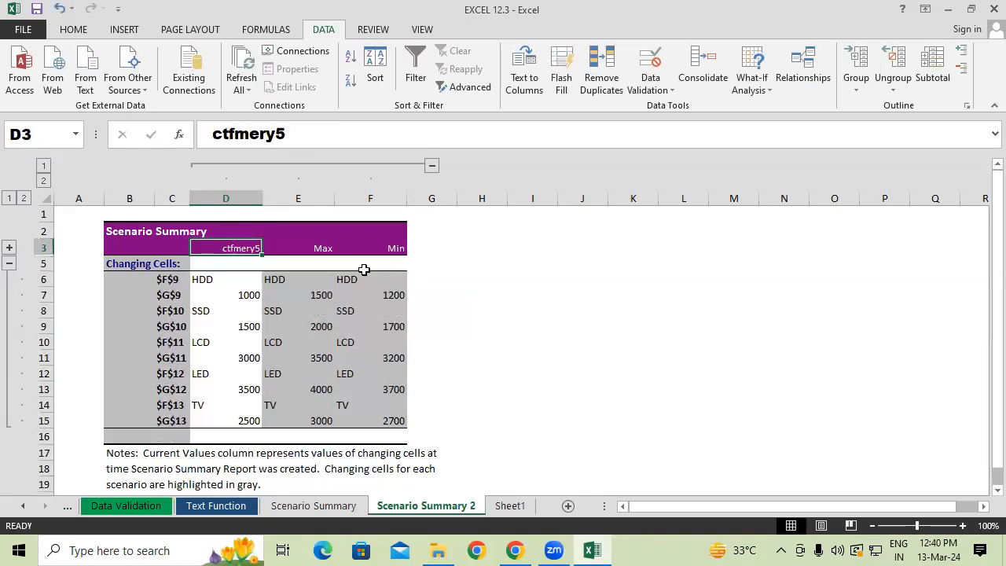
pyautogui.hotkey('ctrl', 'z')
pyautogui.click(388, 321)
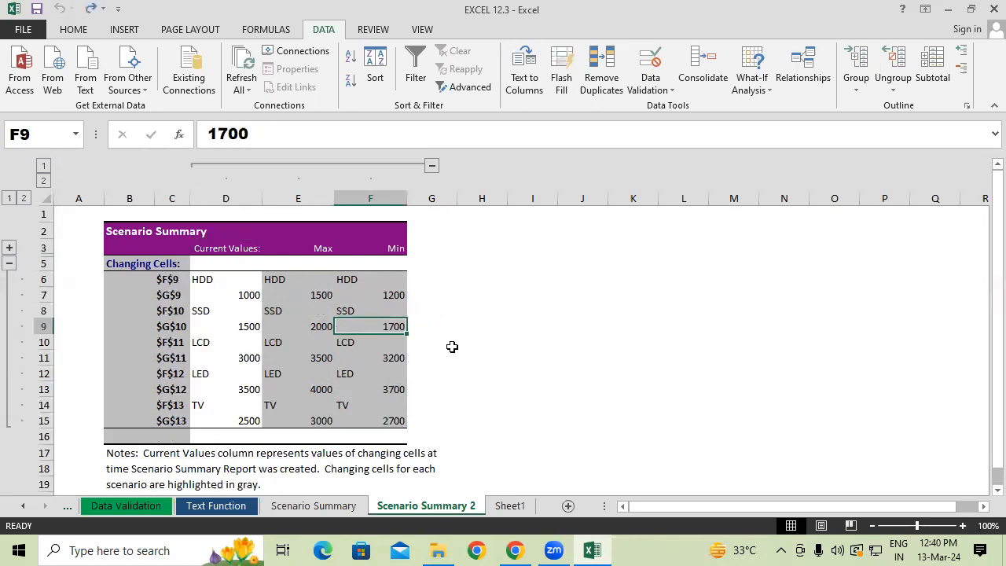
pyautogui.click(501, 513)
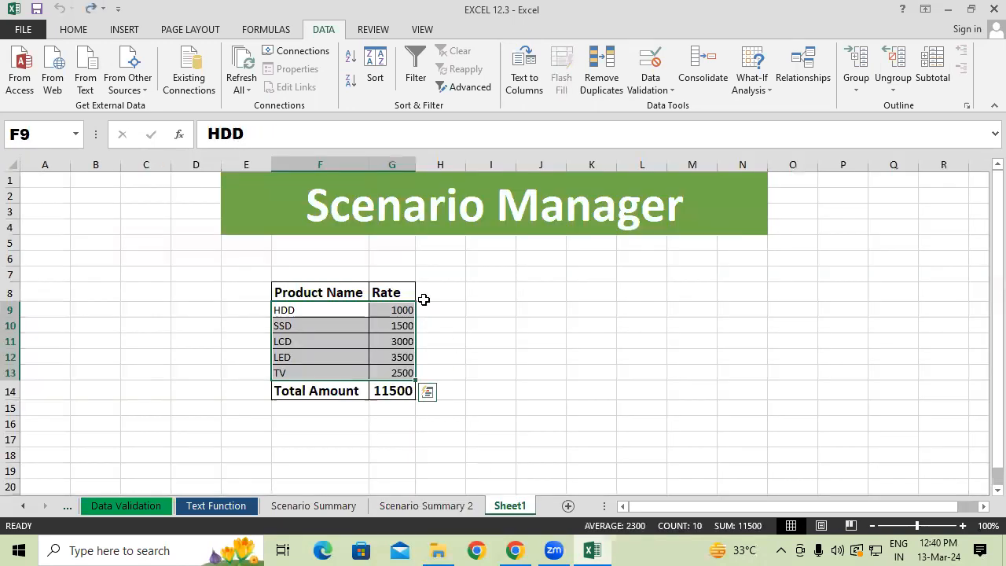
pyautogui.click(299, 327)
pyautogui.click(267, 305)
pyautogui.moveTo(277, 324); pyautogui.dragTo(444, 372)
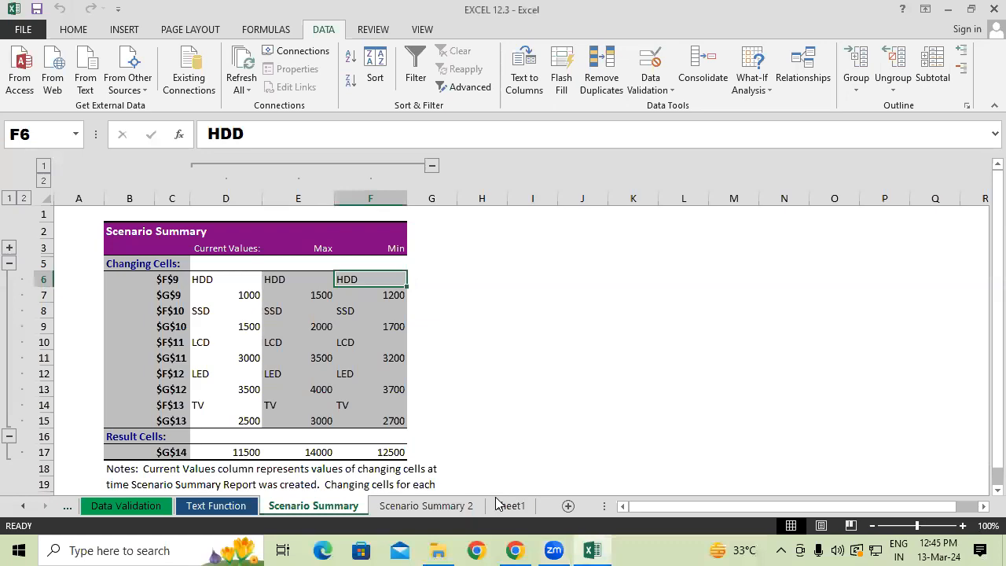
# Enter six sample first names separated by spaces in cell J9 of Sheet1.
pyautogui.click(498, 505)
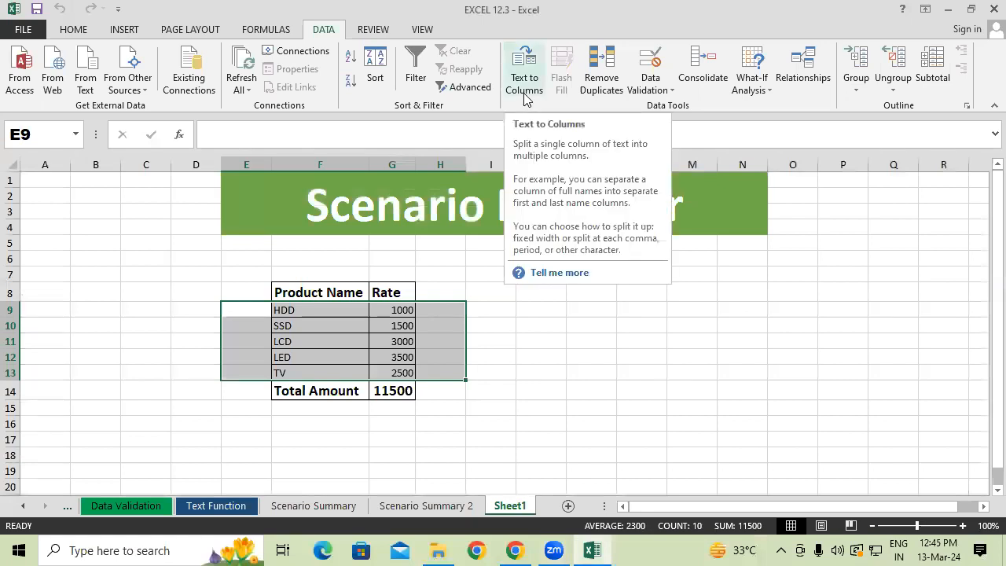
pyautogui.click(524, 308)
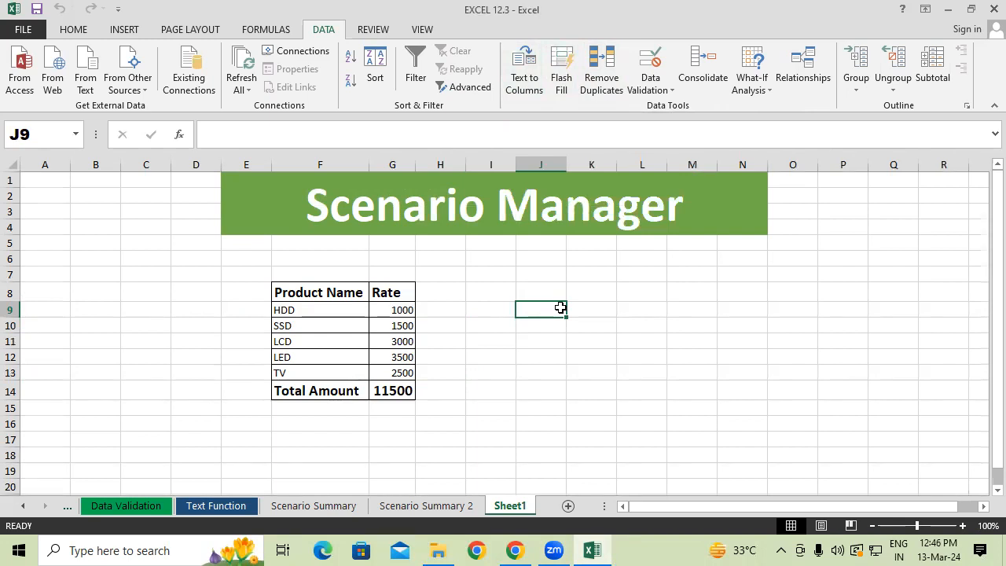
pyautogui.write('Rakesh')
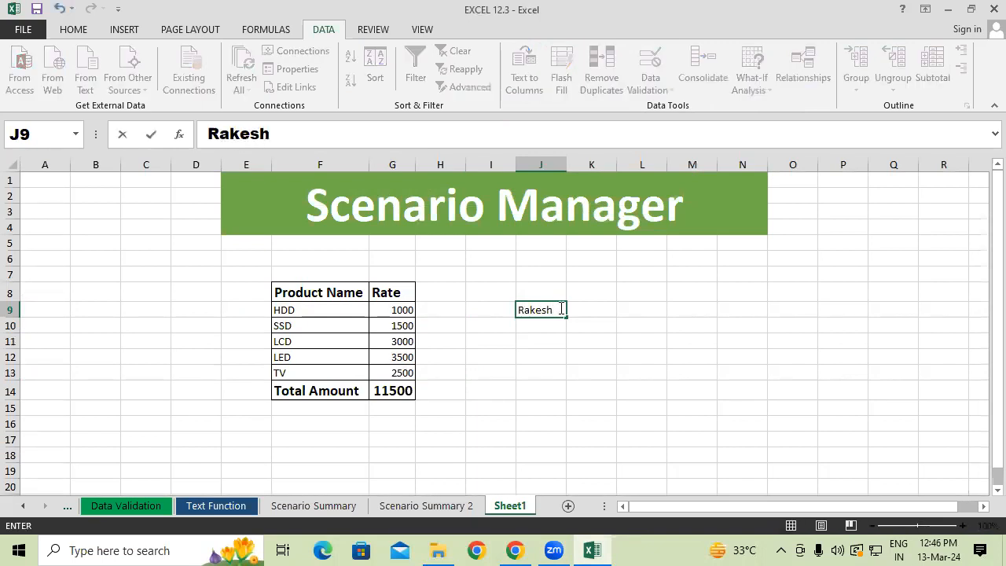
pyautogui.write(' Ram')
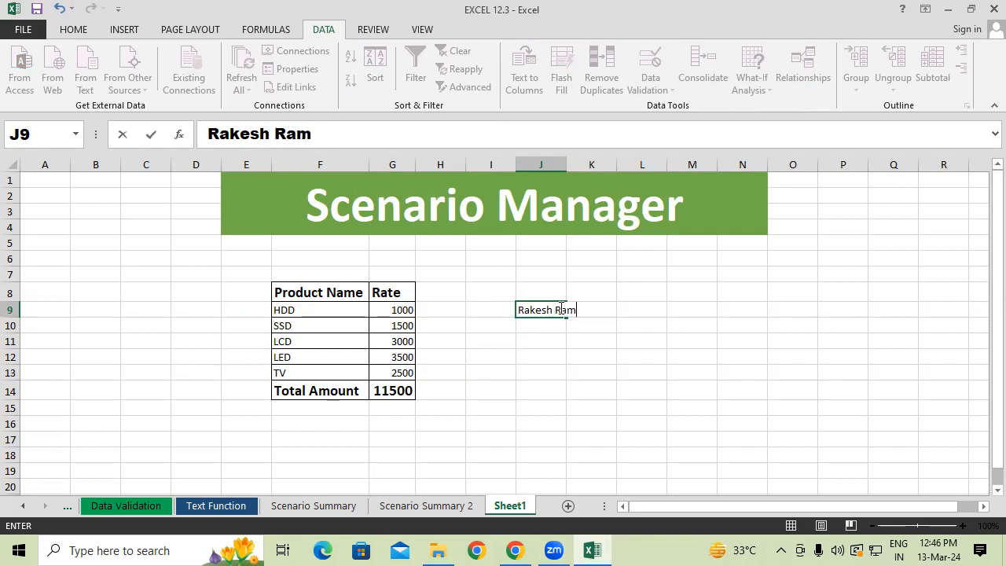
pyautogui.write('esh Suresh')
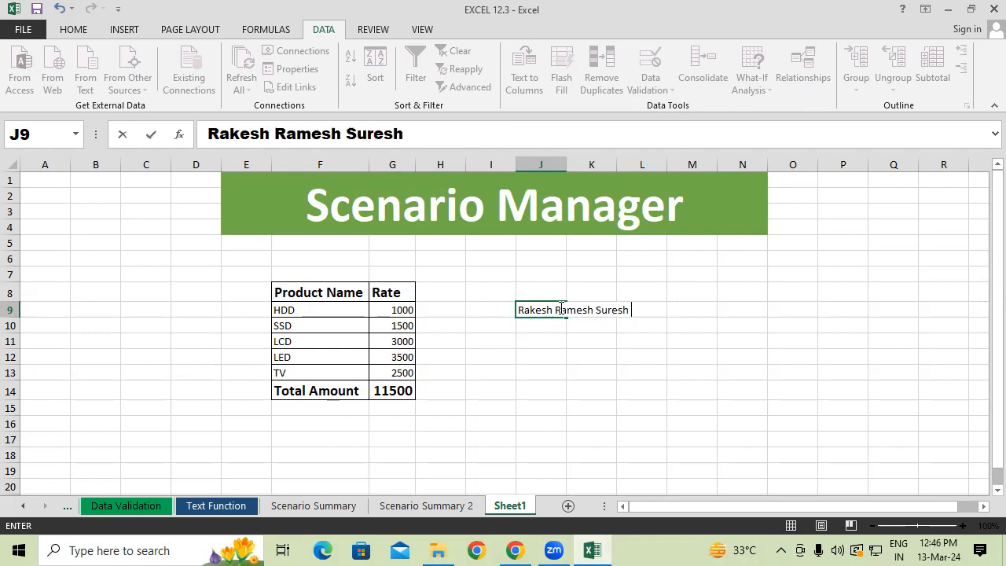
pyautogui.write(' Mohan ')
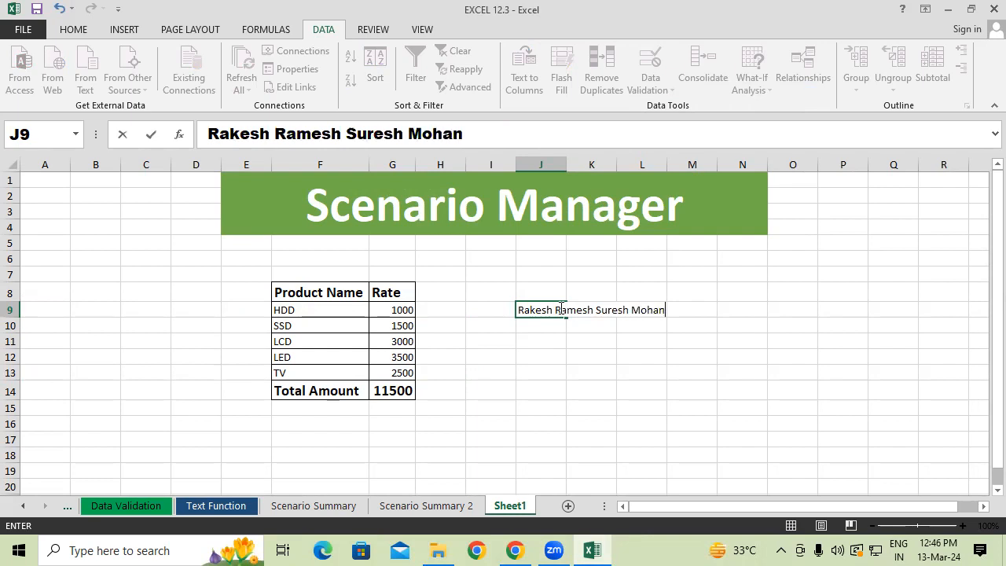
pyautogui.write('Sohan R')
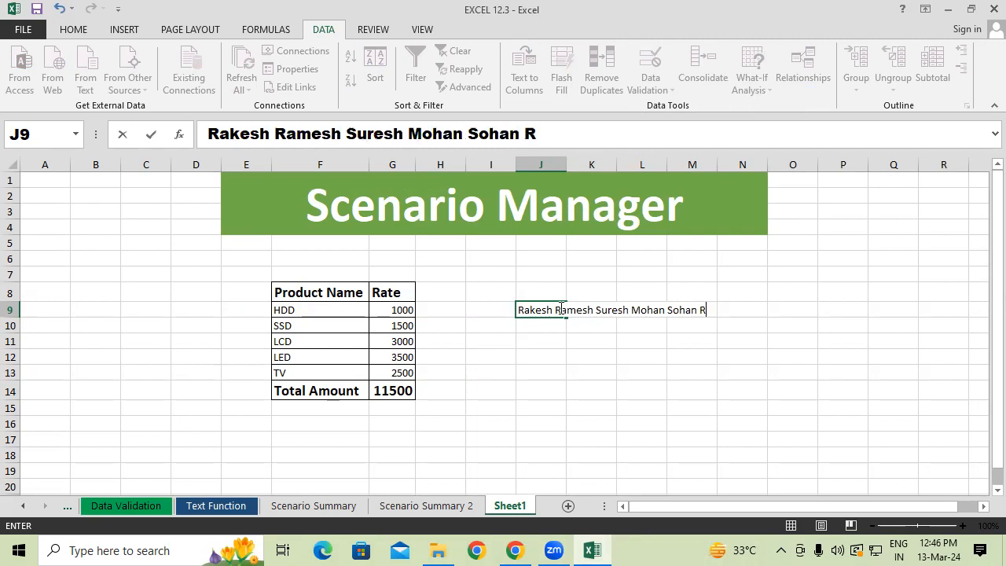
pyautogui.write('ohan')
pyautogui.click(548, 371)
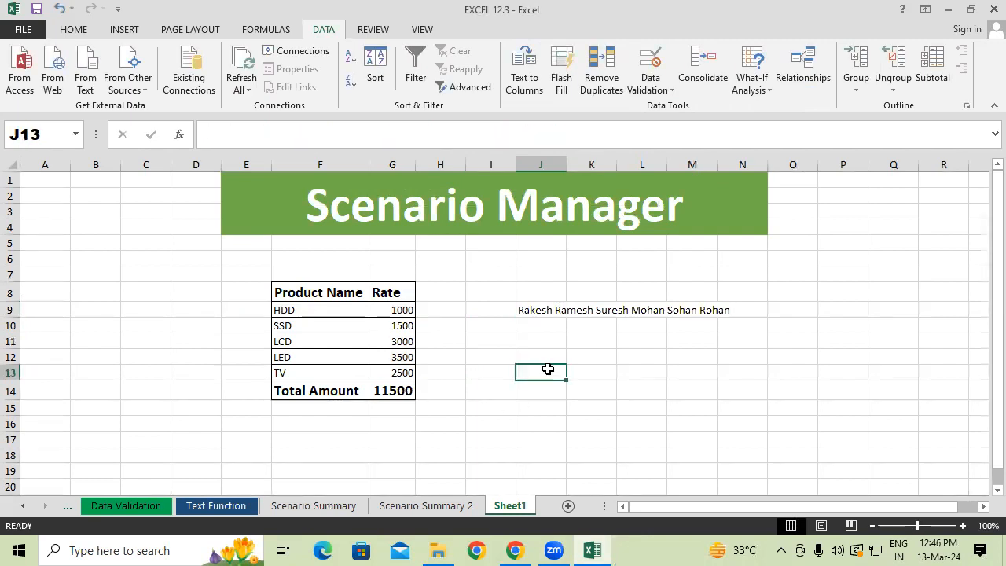
# Check which of the cells J9 to M9 actually holds the entered names.
pyautogui.click(557, 308)
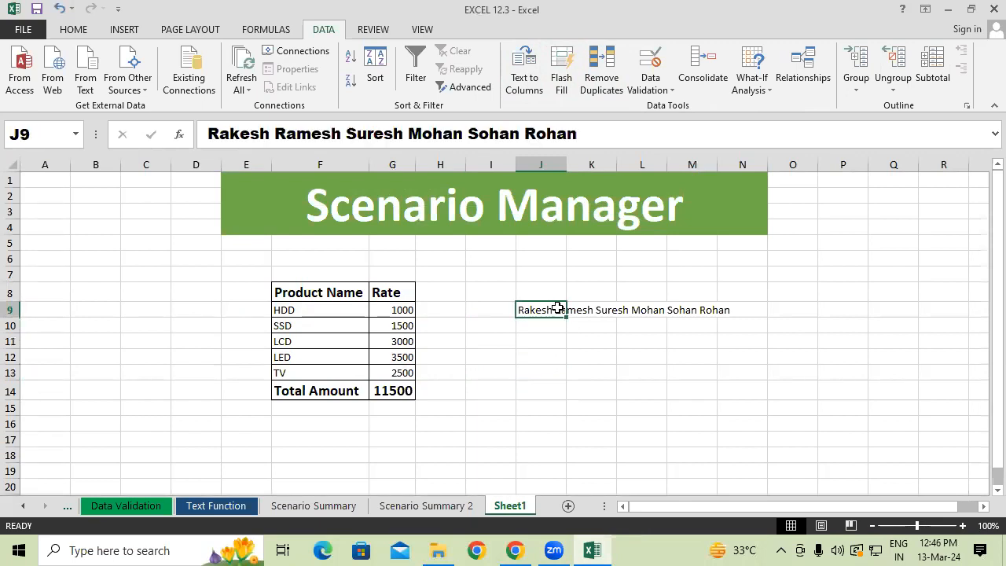
pyautogui.click(575, 309)
pyautogui.click(650, 311)
pyautogui.click(686, 309)
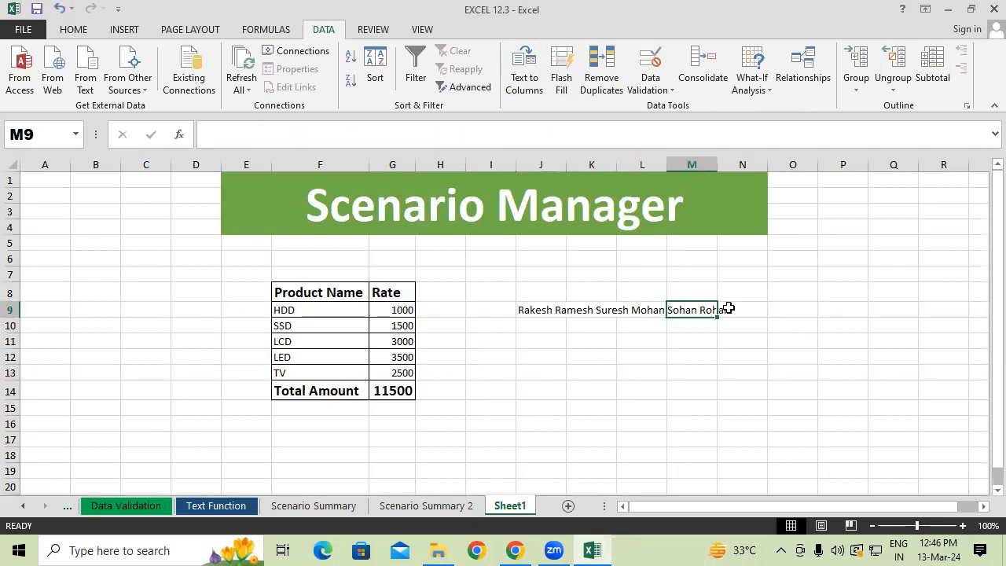
pyautogui.click(728, 308)
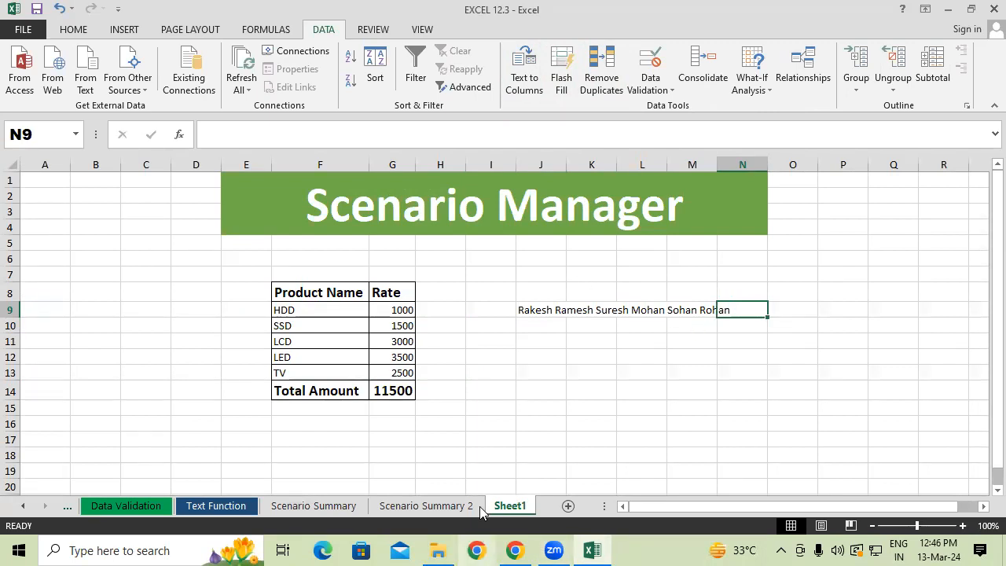
pyautogui.moveTo(542, 320); pyautogui.dragTo(713, 321)
pyautogui.moveTo(558, 329); pyautogui.dragTo(674, 332)
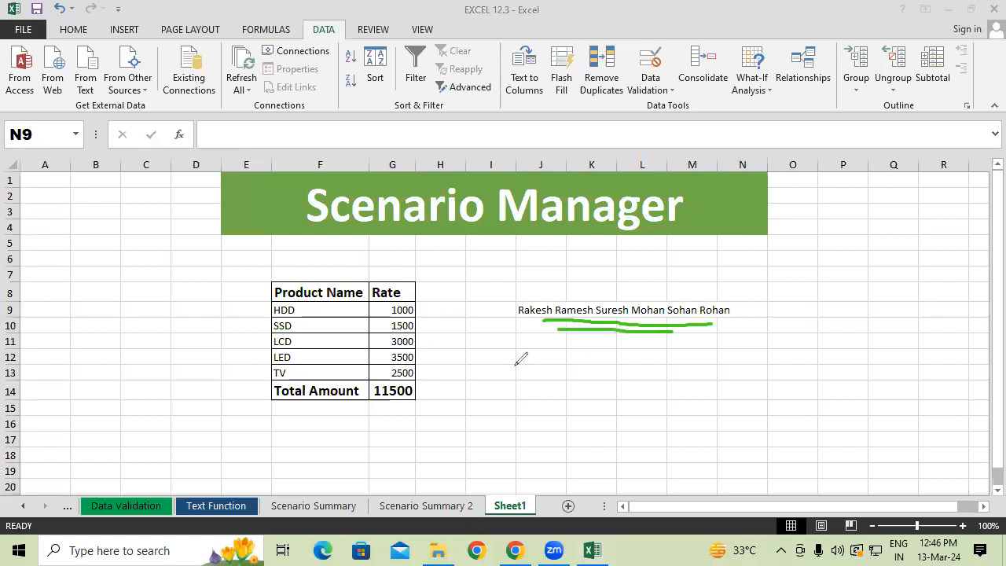
pyautogui.moveTo(531, 322); pyautogui.dragTo(533, 417)
pyautogui.moveTo(535, 321); pyautogui.dragTo(542, 401)
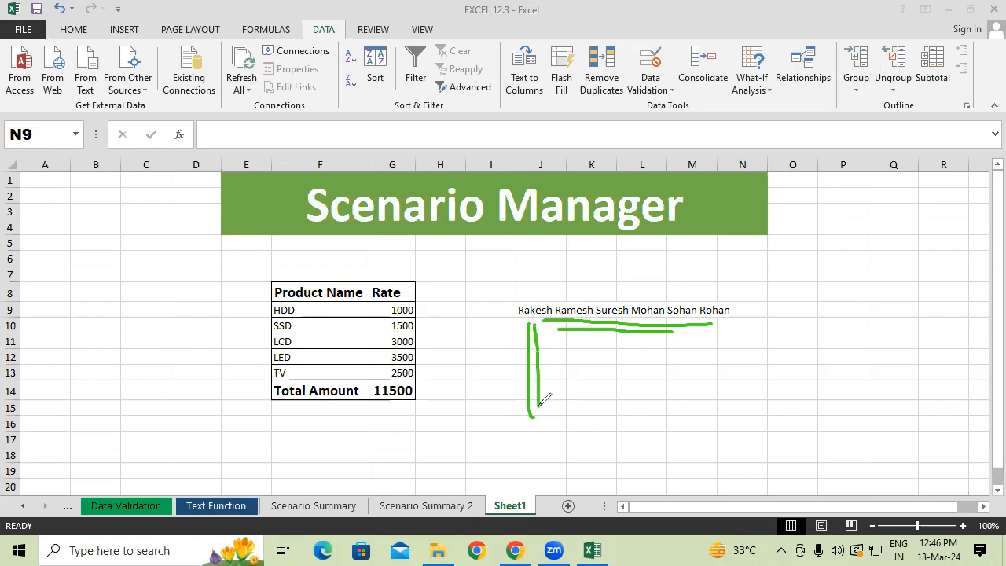
pyautogui.moveTo(69, 9)
pyautogui.mouseDown()
pyautogui.moveTo(93, 34)
pyautogui.moveTo(57, 19)
pyautogui.mouseUp()
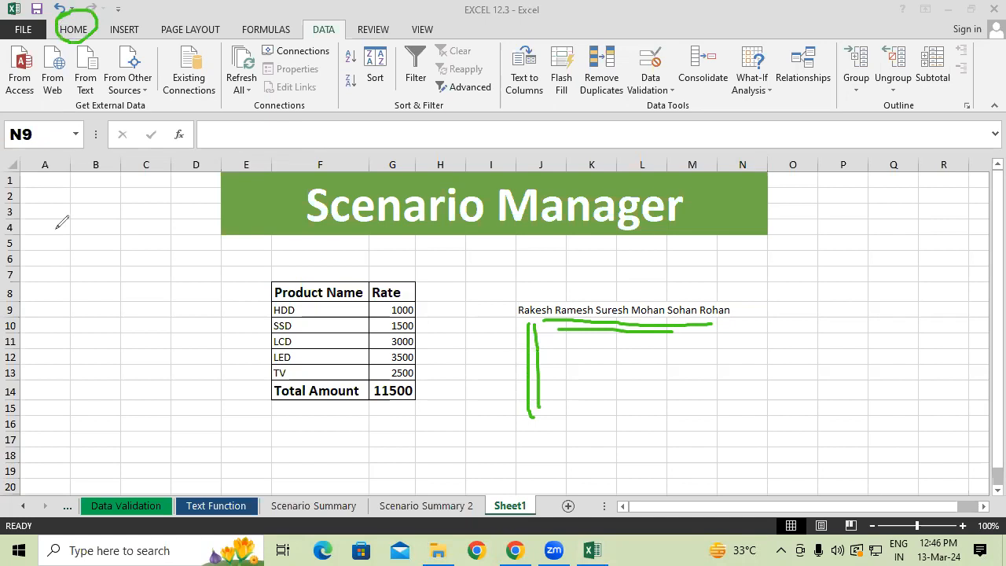
pyautogui.press('Escape')
# Try entering "h" in K9 next to the names to test the text overflow, and delete it again.
pyautogui.click(532, 310)
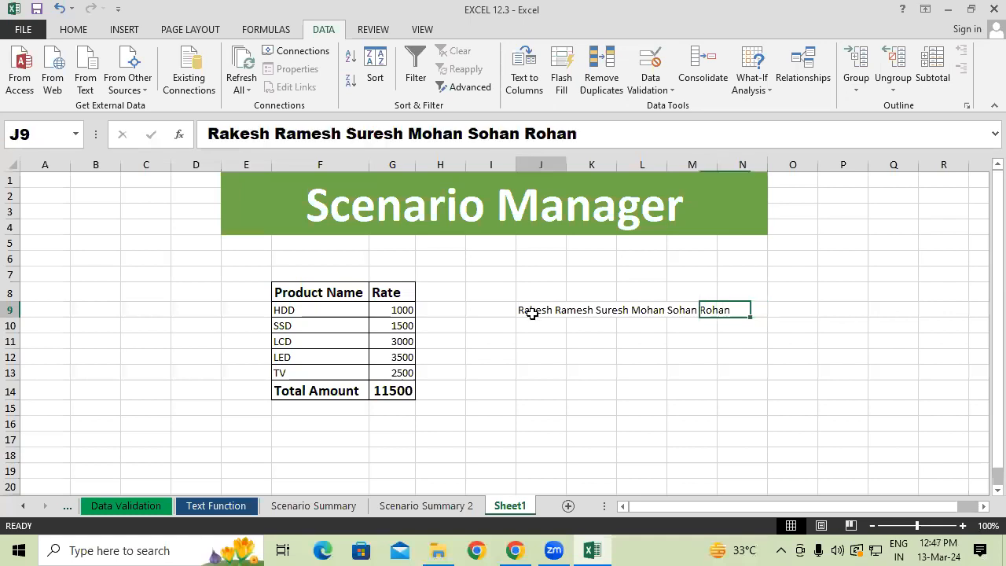
pyautogui.click(583, 309)
pyautogui.write('h')
pyautogui.click(591, 341)
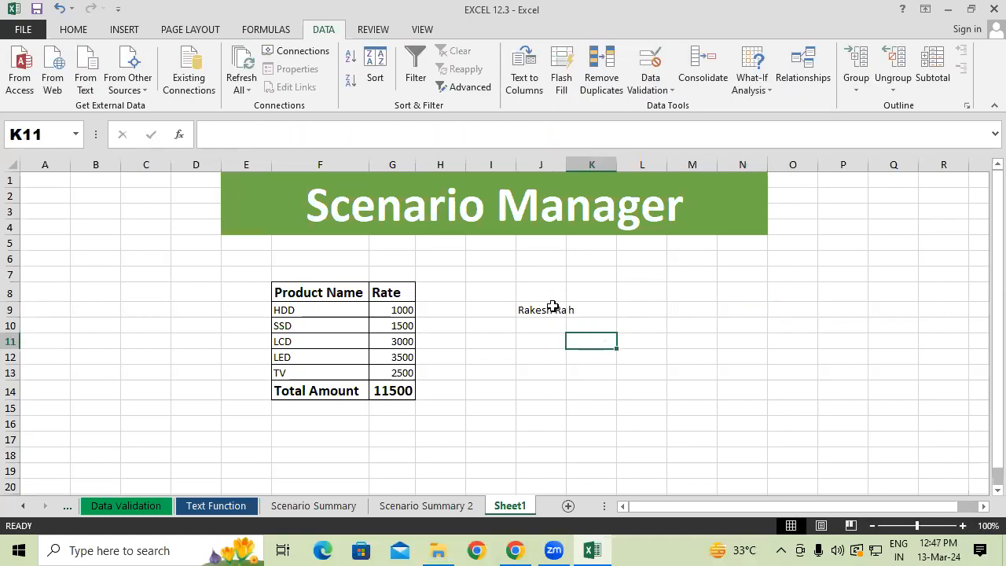
pyautogui.click(594, 309)
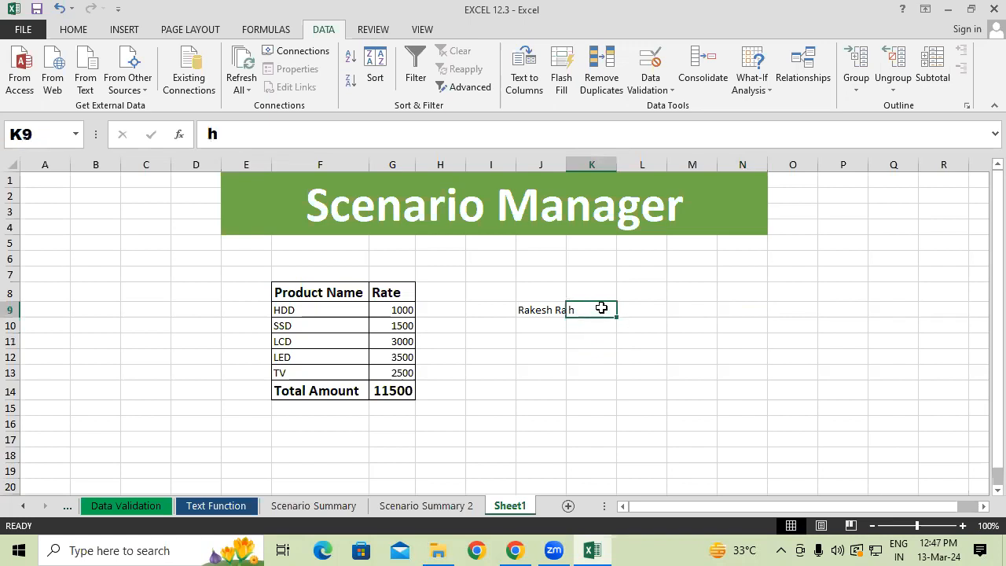
pyautogui.press('Delete')
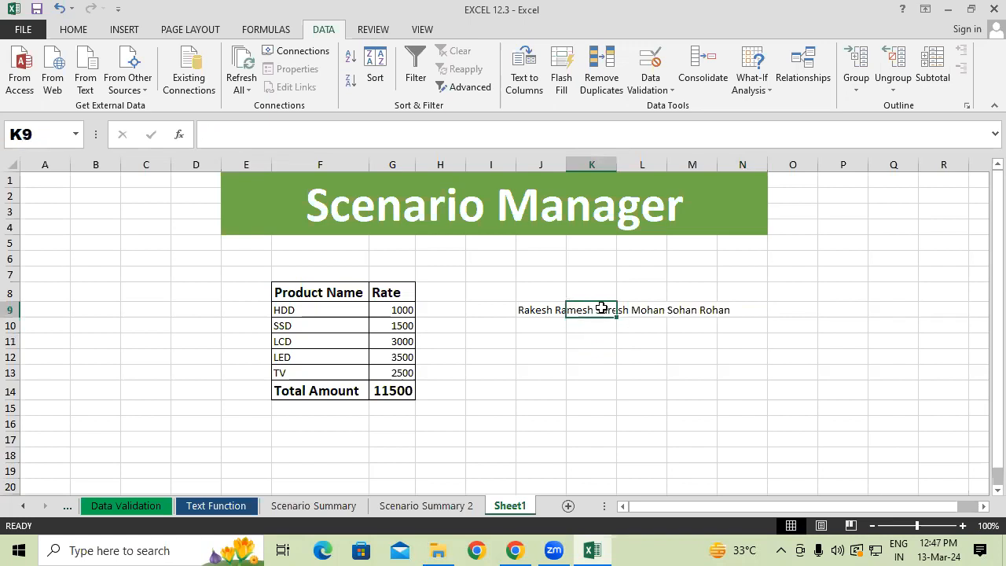
# Check cells J9 to N9 one by one to see which of them holds the names.
pyautogui.click(553, 325)
pyautogui.click(541, 304)
pyautogui.click(580, 307)
pyautogui.click(640, 308)
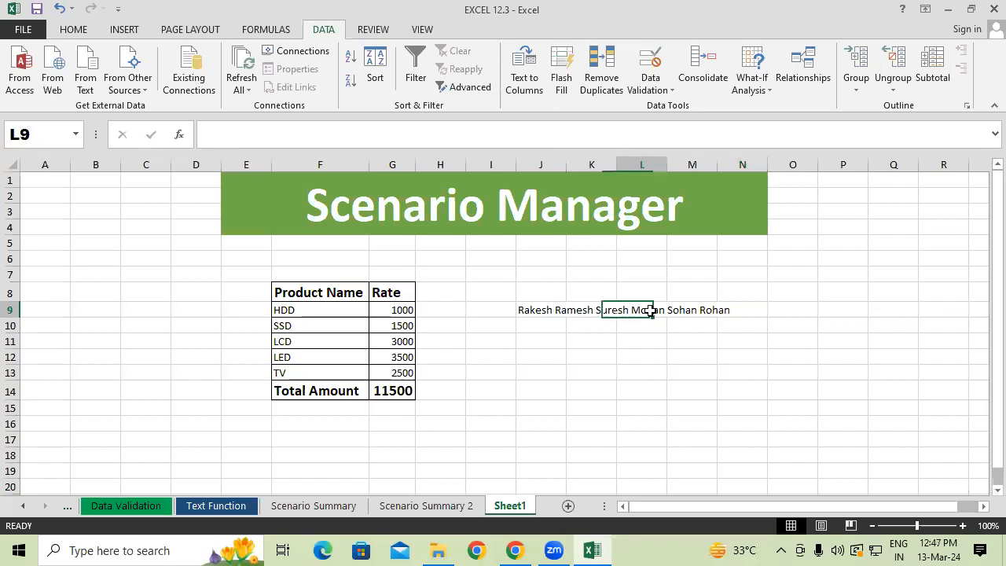
pyautogui.click(696, 308)
pyautogui.click(738, 309)
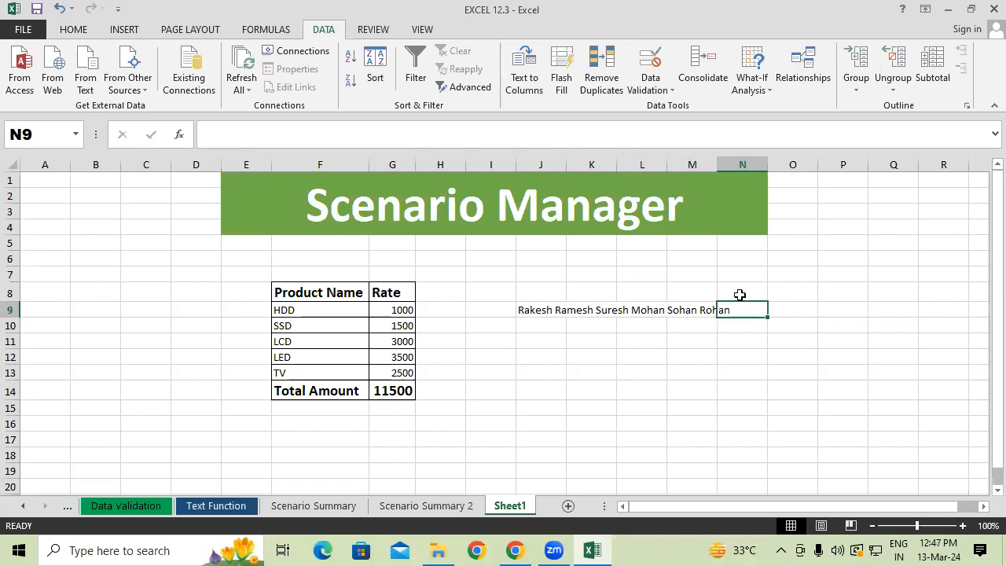
pyautogui.click(580, 336)
# Try splitting the names in J9 into separate columns with Text to Columns, using Fixed width, the General format and destination J9.
pyautogui.click(540, 309)
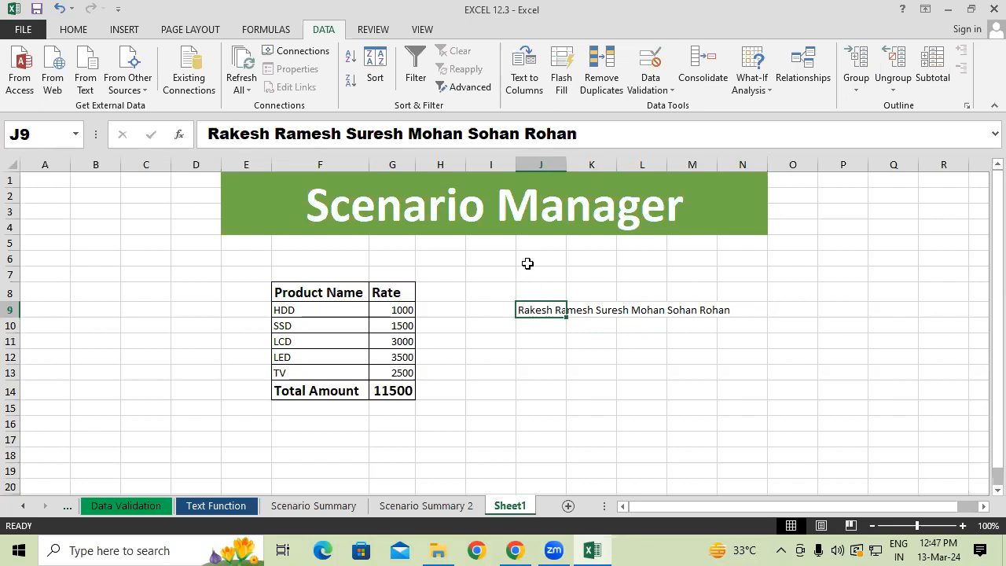
pyautogui.click(523, 76)
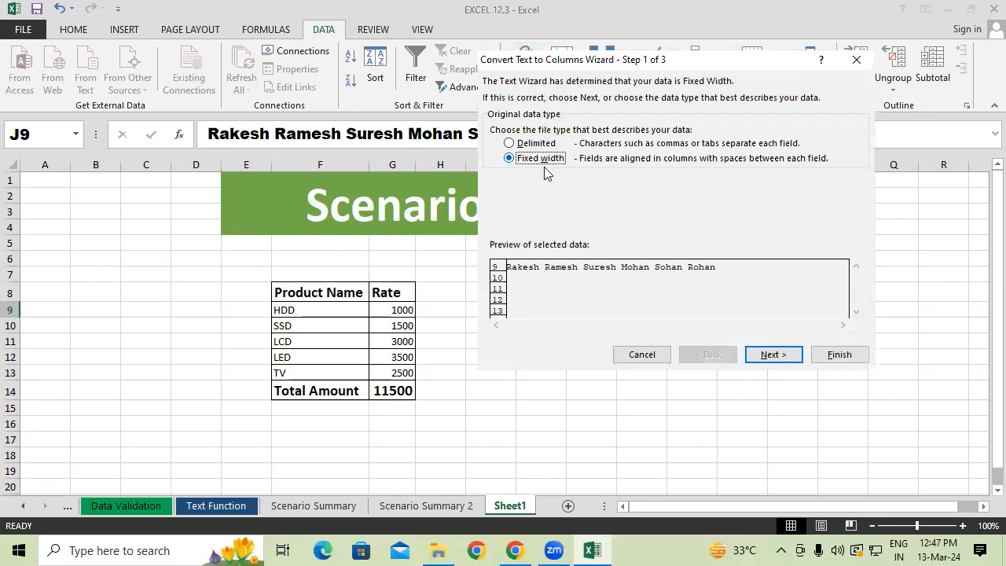
pyautogui.click(527, 145)
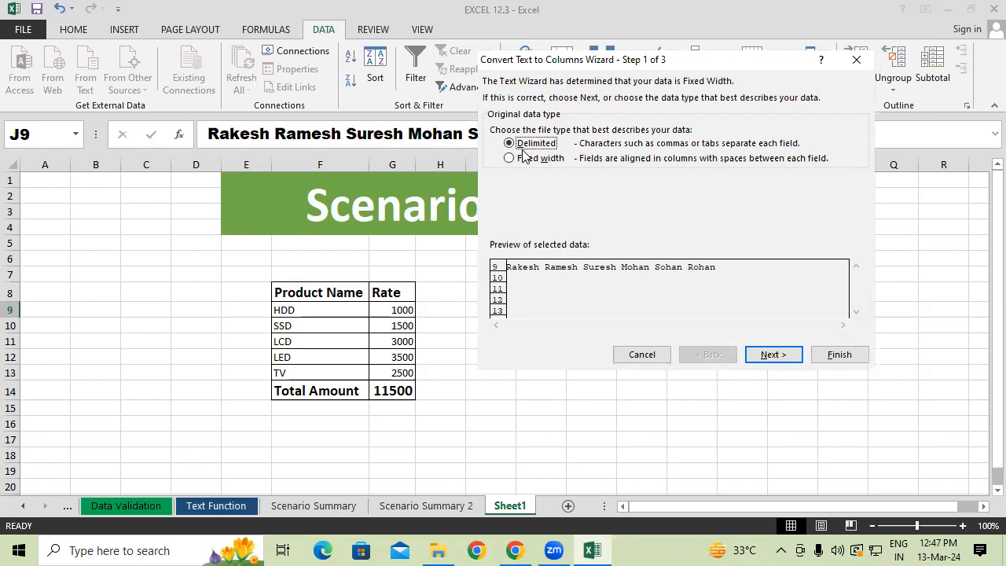
pyautogui.click(520, 160)
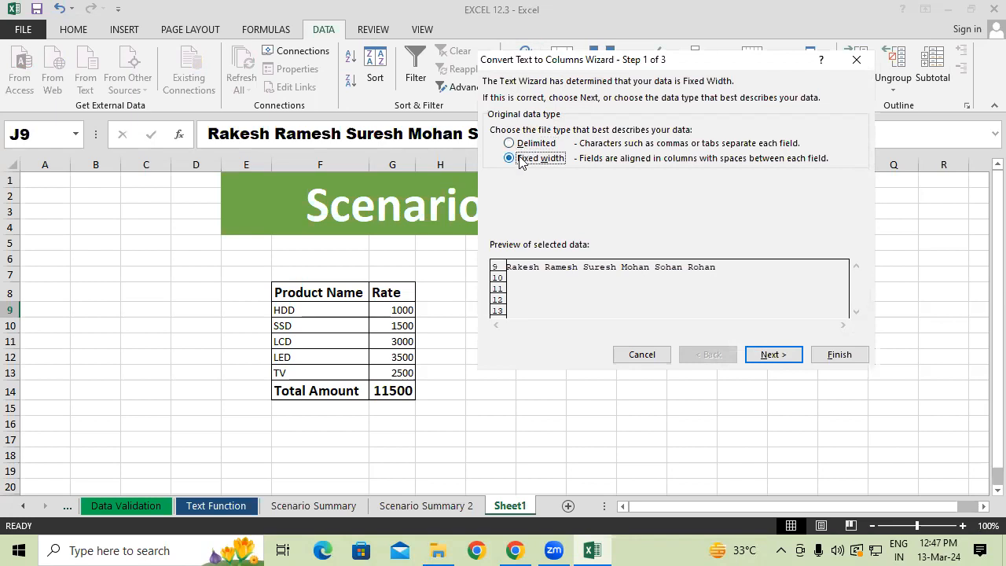
pyautogui.click(785, 360)
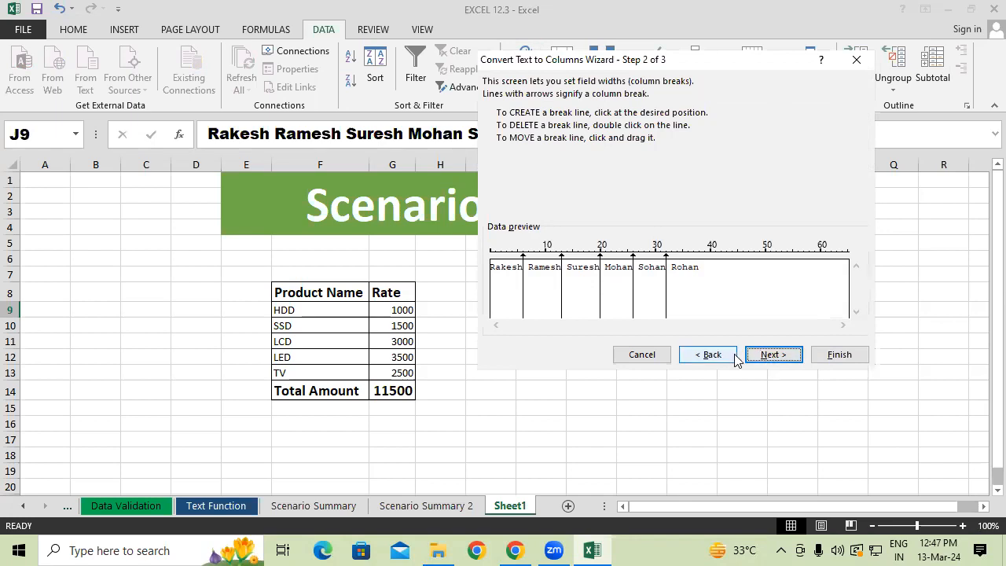
pyautogui.click(768, 357)
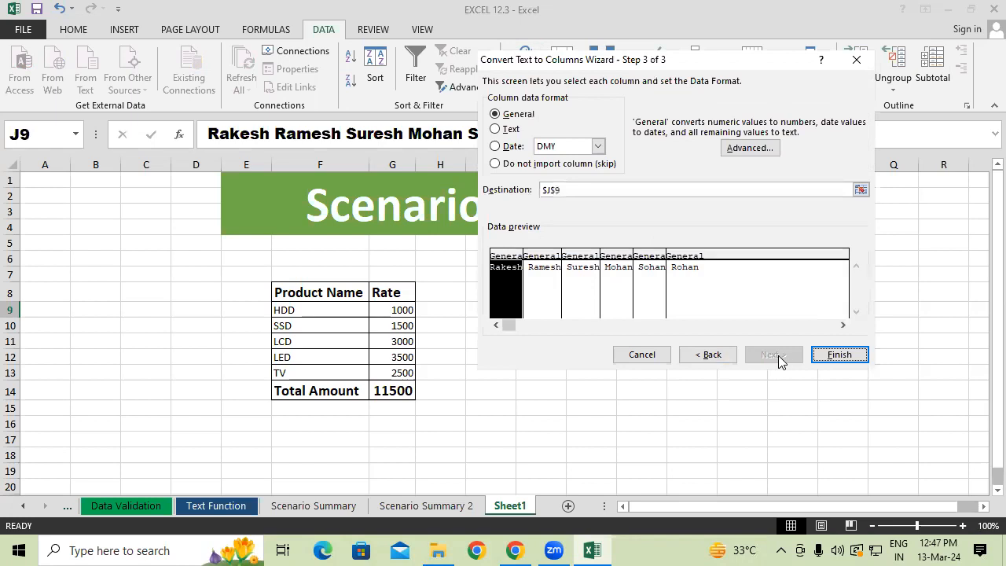
pyautogui.click(839, 355)
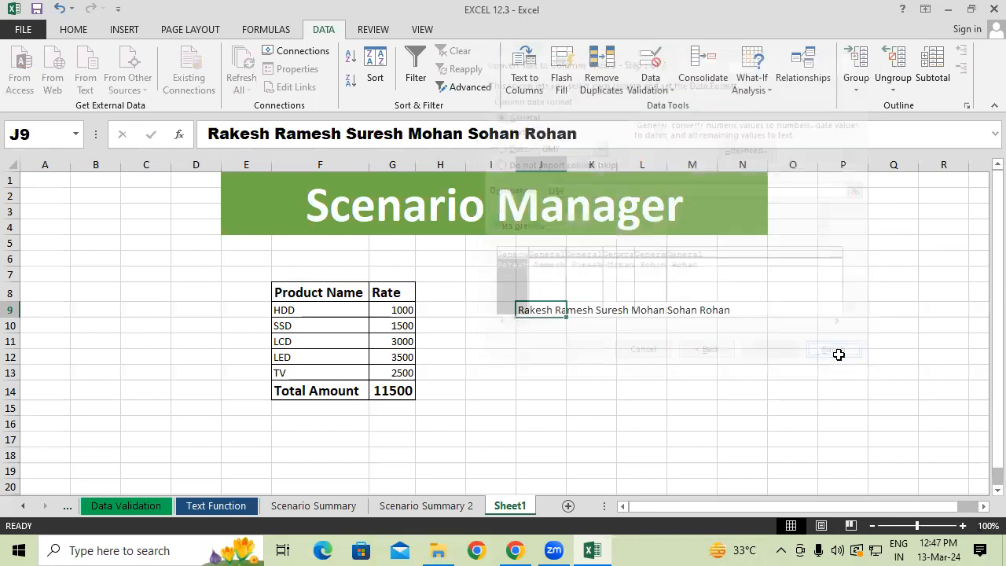
# Check the contents of cells J9 to O9 to see how the names were distributed across the columns.
pyautogui.click(590, 341)
pyautogui.click(550, 309)
pyautogui.click(603, 312)
pyautogui.click(644, 312)
pyautogui.click(698, 313)
pyautogui.click(756, 312)
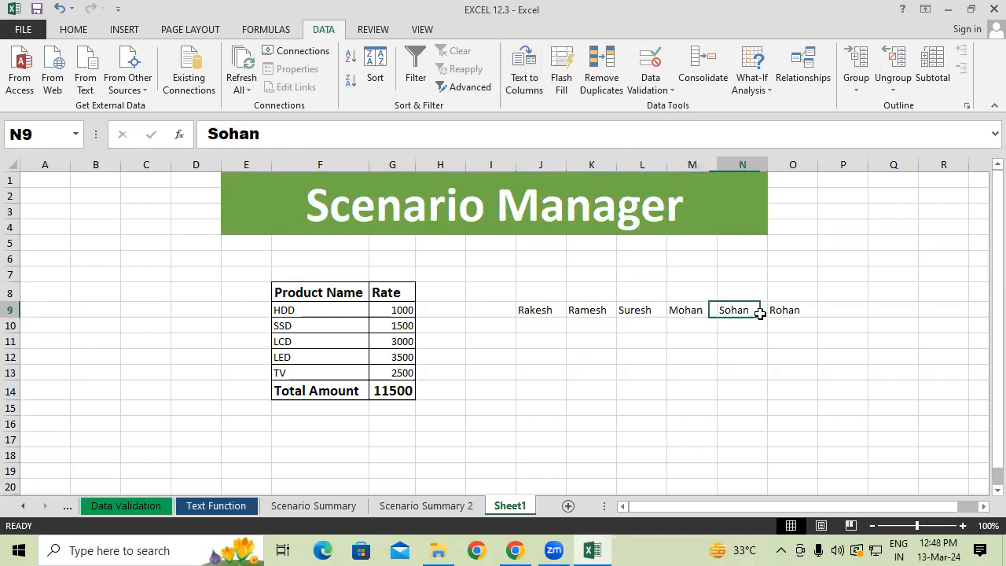
pyautogui.click(782, 307)
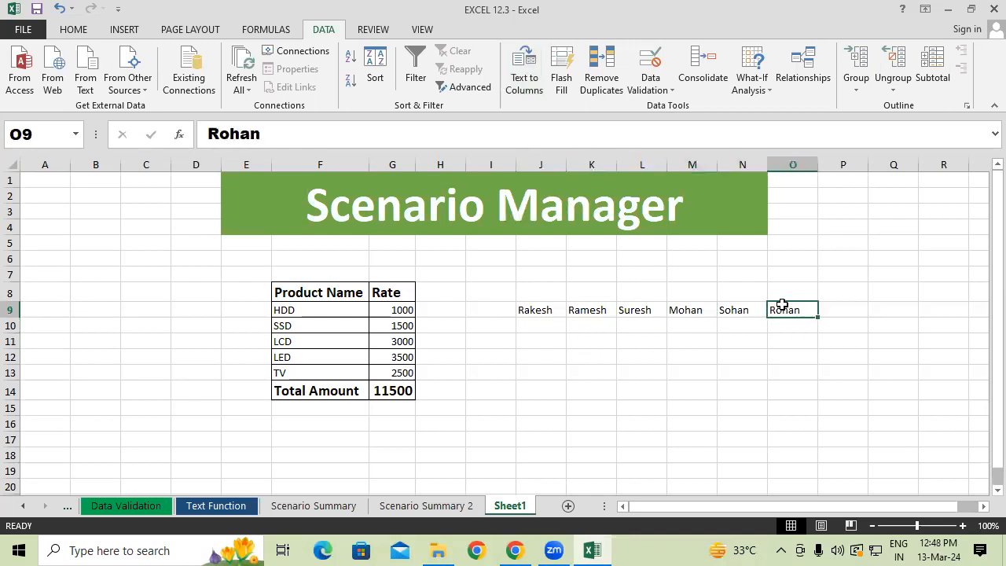
pyautogui.click(499, 322)
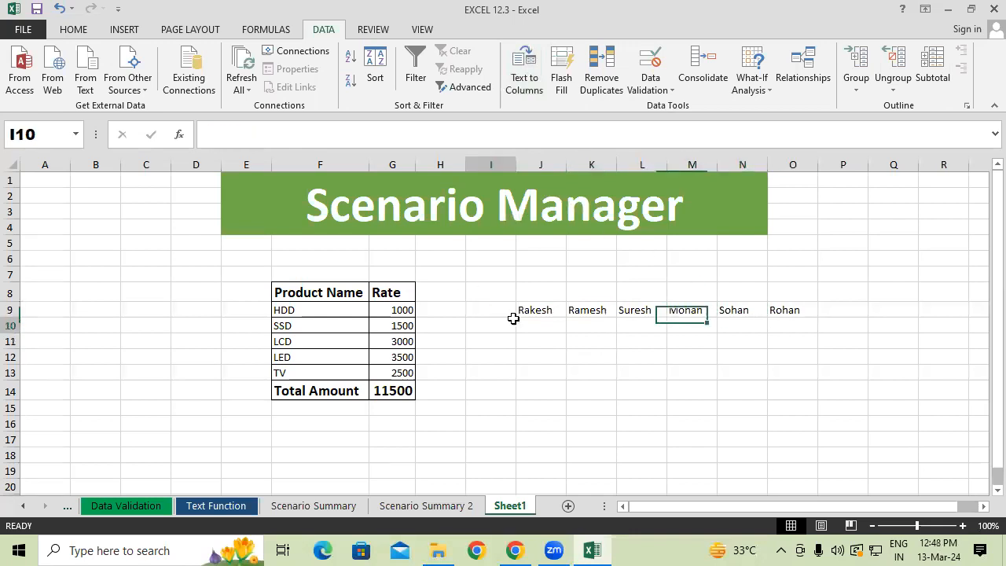
pyautogui.click(548, 304)
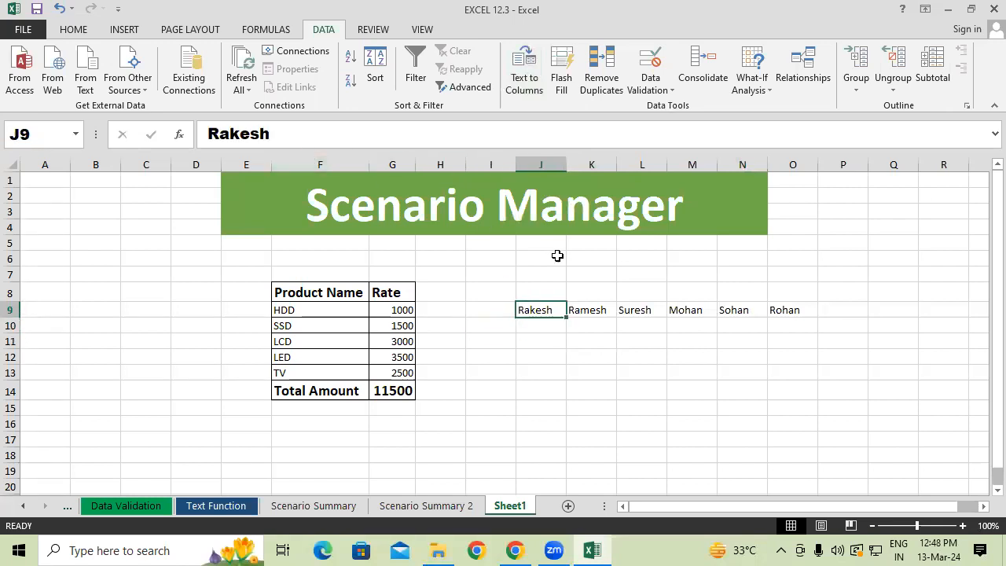
pyautogui.click(589, 309)
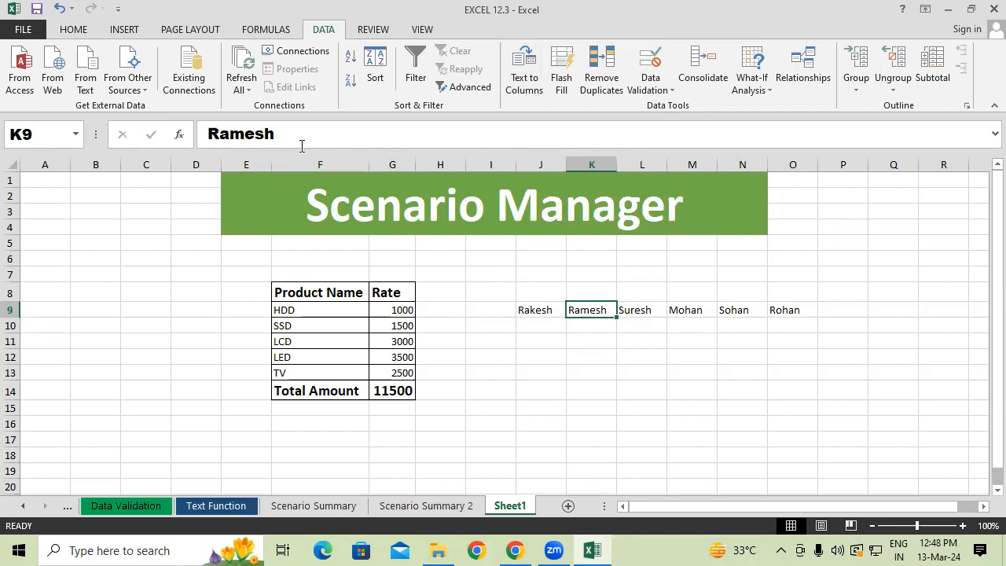
pyautogui.click(652, 311)
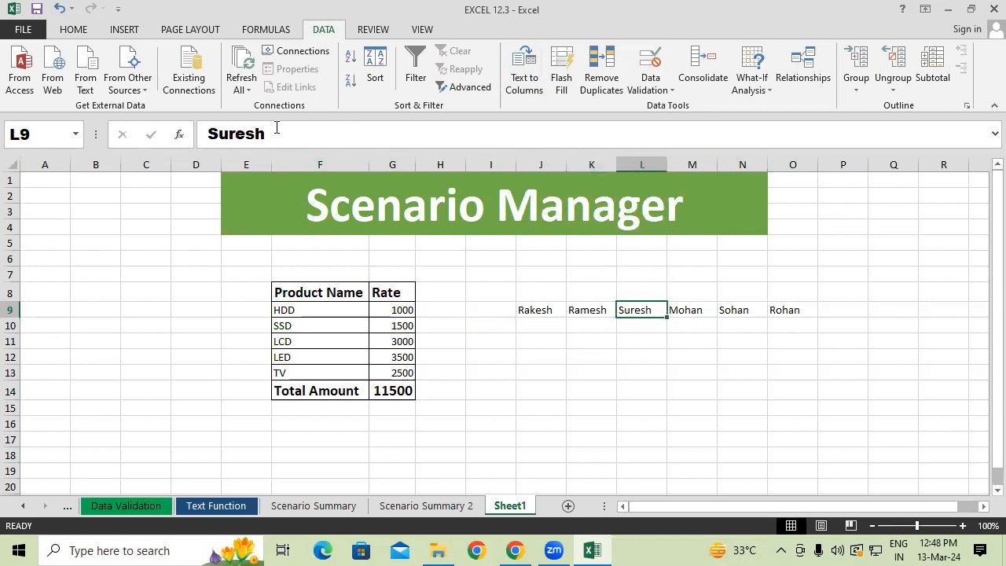
pyautogui.click(684, 308)
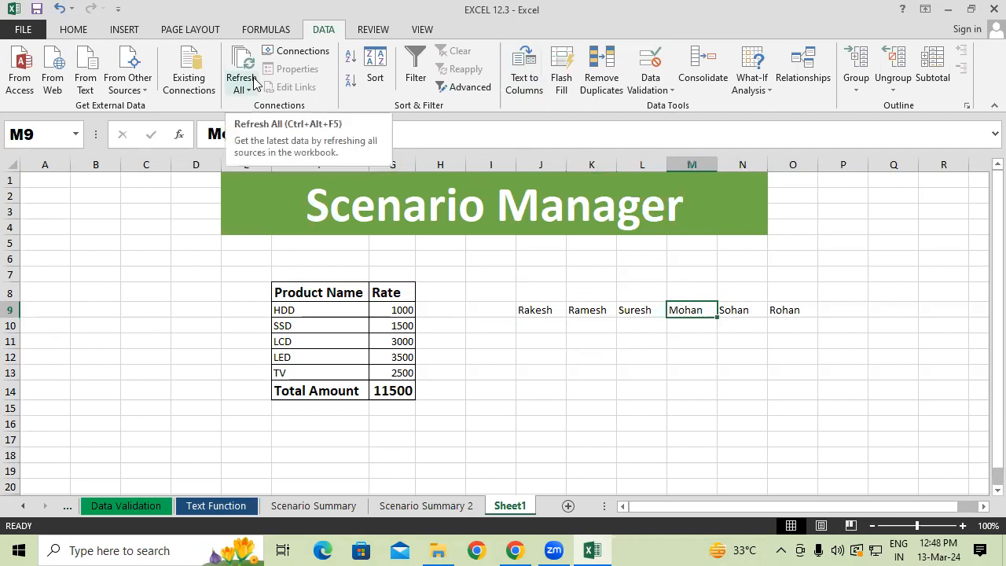
# Undo the Text to Columns split and reselect the cell holding all the names.
pyautogui.hotkey('ctrl', 'z')
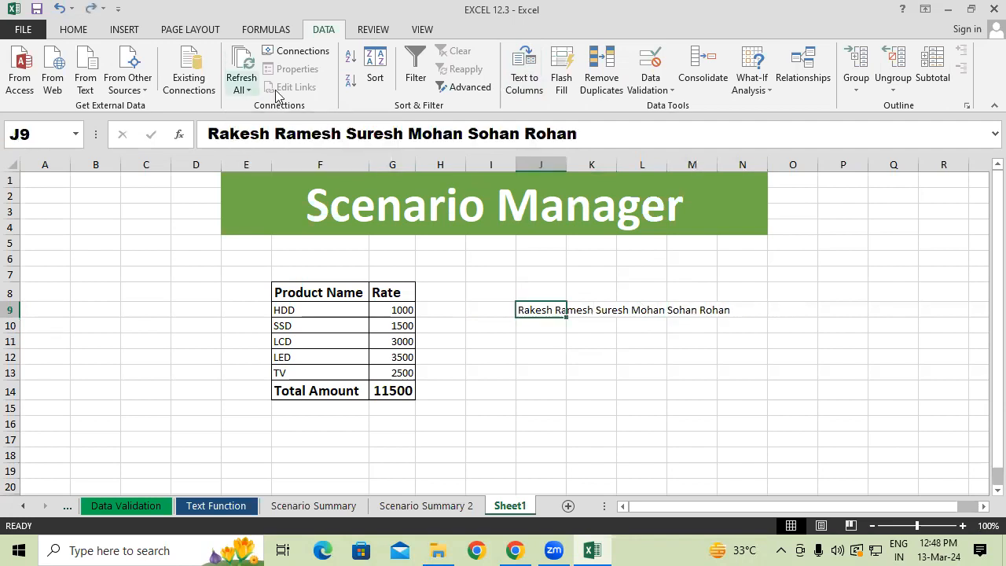
pyautogui.click(581, 310)
pyautogui.click(543, 308)
pyautogui.click(549, 355)
pyautogui.click(534, 312)
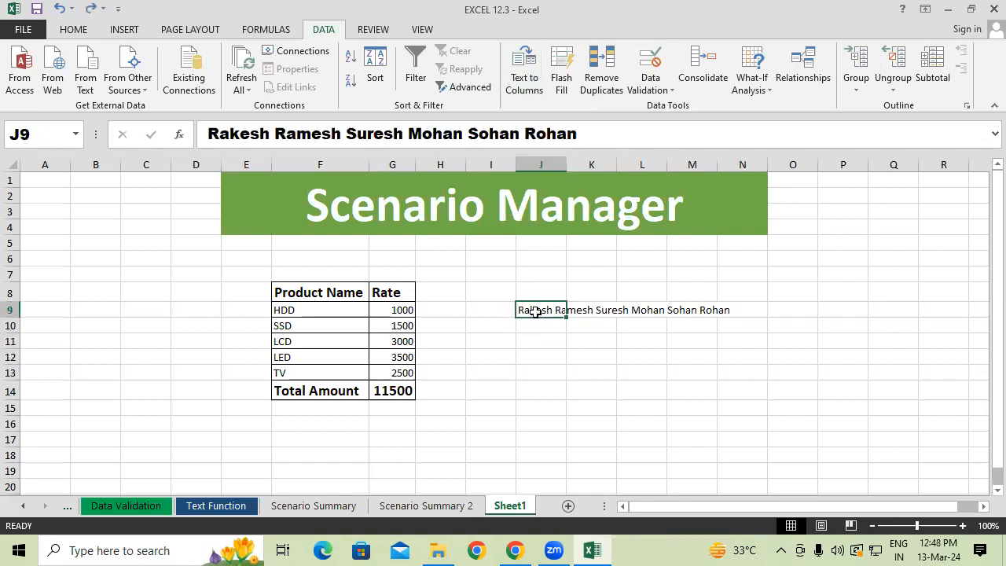
# Look through the Fill options available for the names in J9.
pyautogui.click(73, 30)
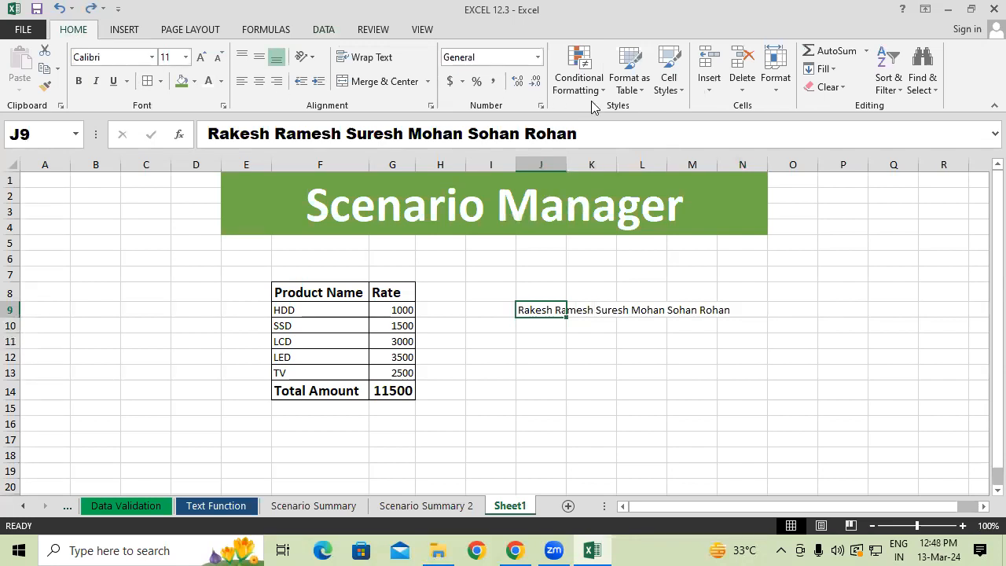
pyautogui.click(831, 69)
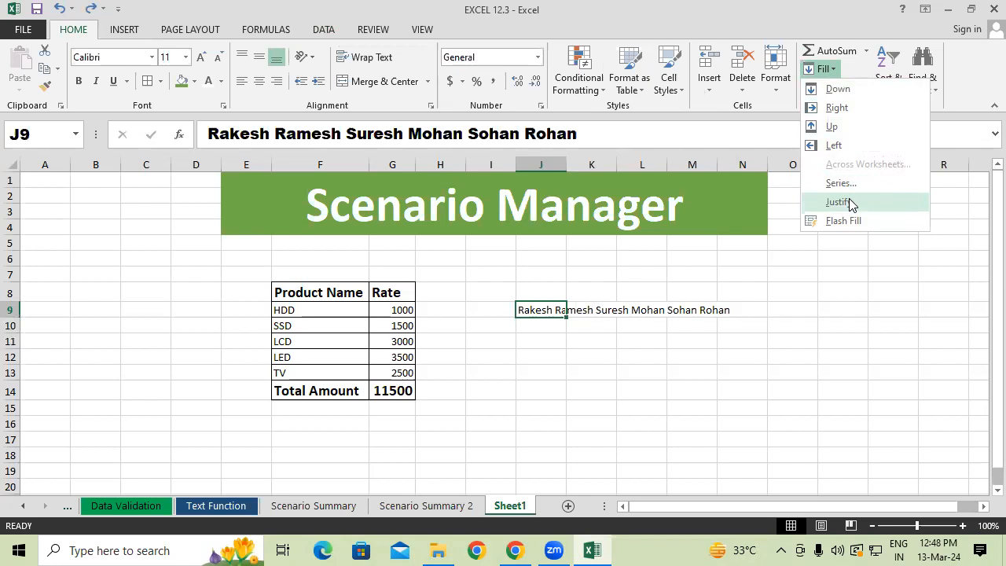
pyautogui.click(627, 417)
pyautogui.click(555, 346)
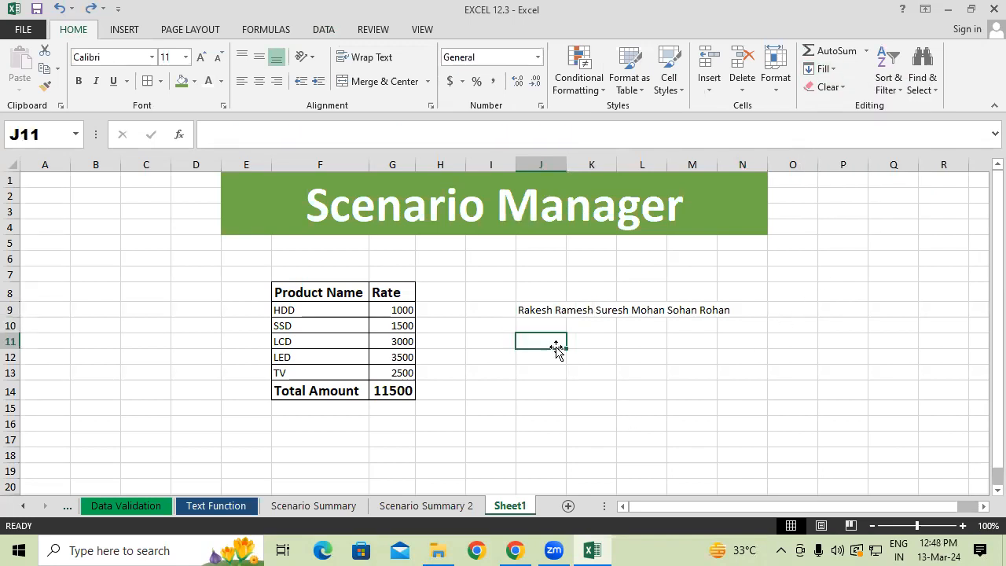
# Try applying Fill Justify to the empty cell K9 beside the names.
pyautogui.click(583, 312)
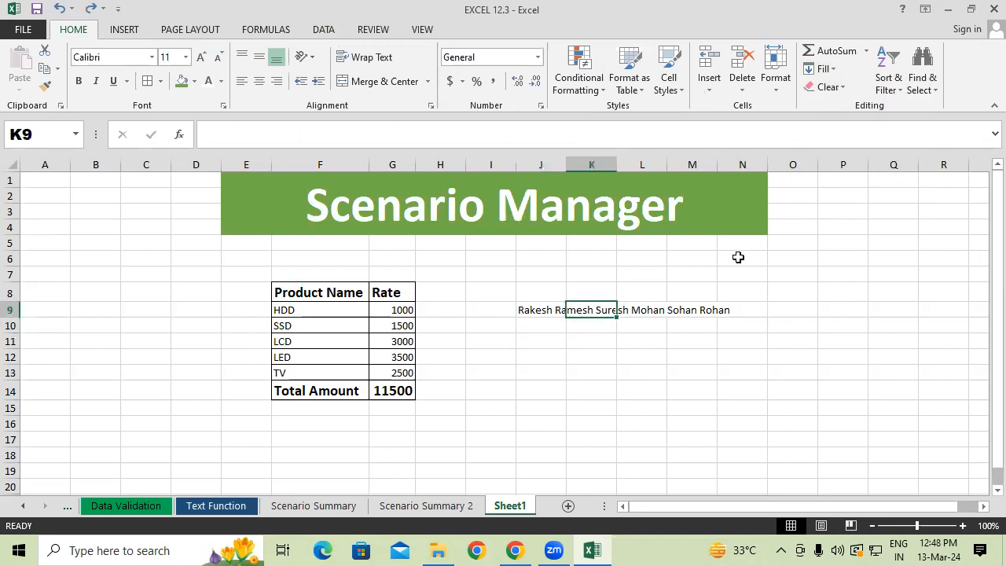
pyautogui.click(823, 68)
pyautogui.click(833, 197)
pyautogui.click(823, 68)
pyautogui.click(828, 200)
pyautogui.click(587, 387)
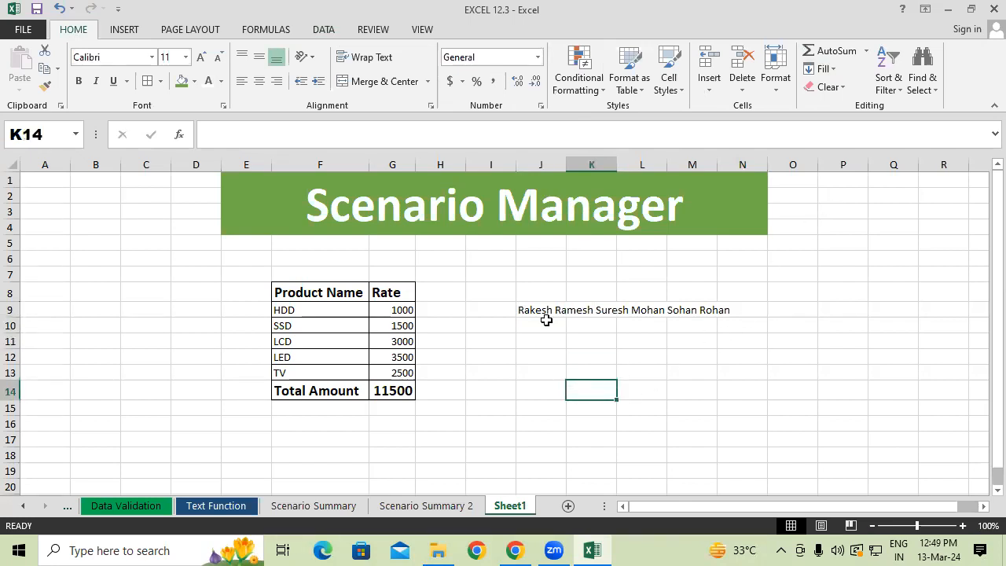
# Split the names in J9 down the column with Fill Justify, allowing the text to extend below the selected range.
pyautogui.click(540, 314)
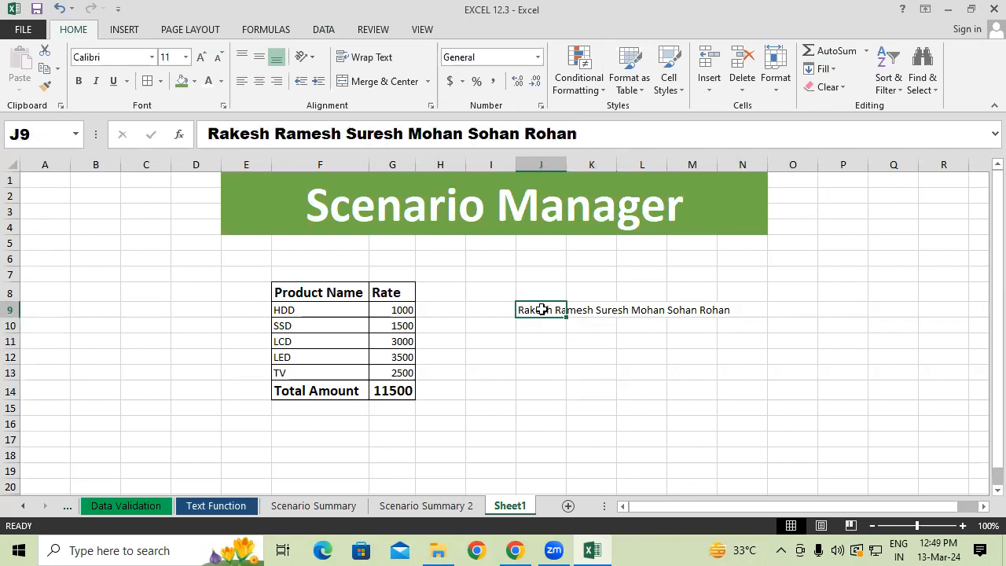
pyautogui.click(837, 69)
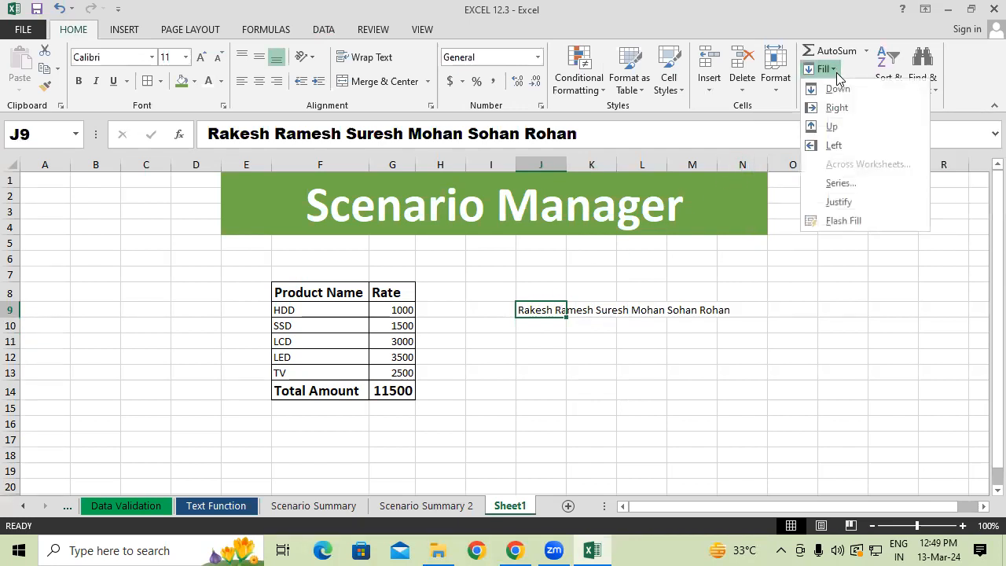
pyautogui.click(852, 202)
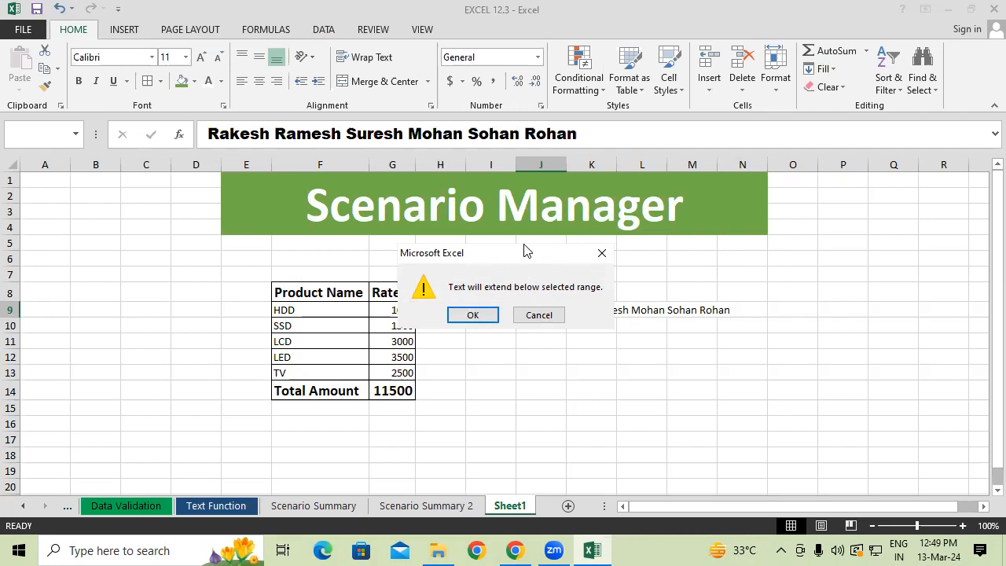
pyautogui.moveTo(495, 247); pyautogui.dragTo(352, 128)
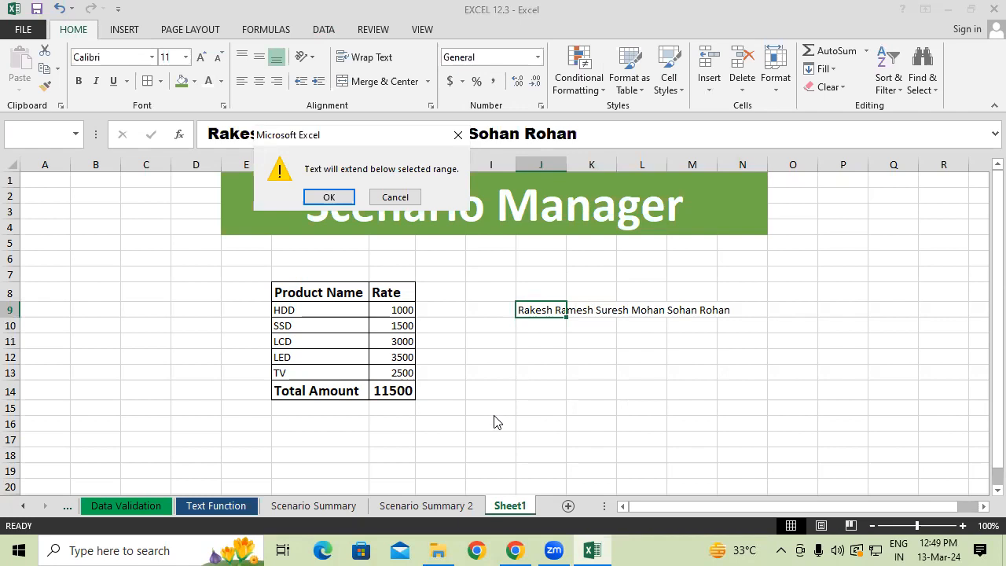
pyautogui.click(329, 197)
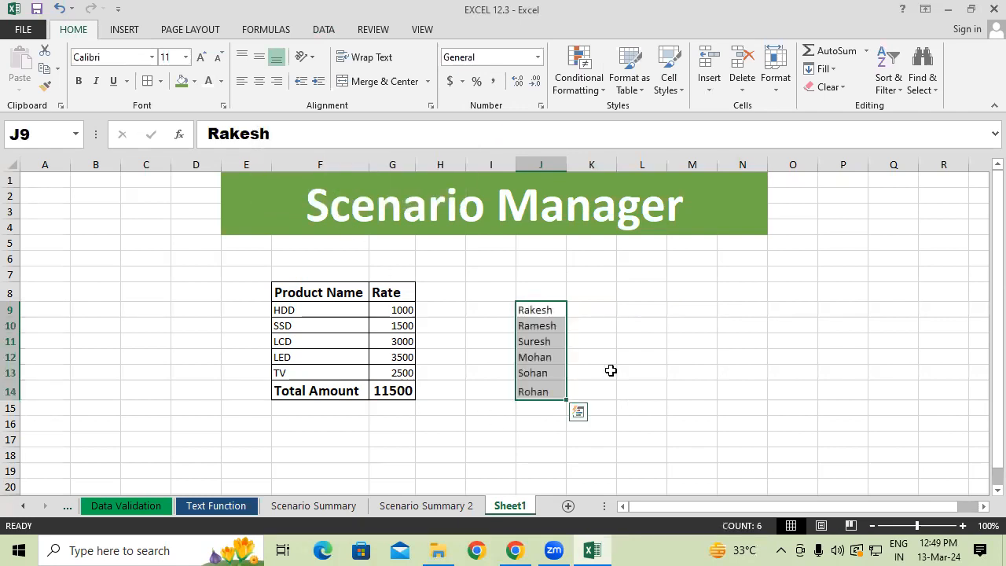
# Review the separated names cell by cell from J10 down to J14.
pyautogui.click(674, 325)
pyautogui.click(540, 326)
pyautogui.click(541, 341)
pyautogui.click(543, 357)
pyautogui.click(543, 373)
pyautogui.click(545, 390)
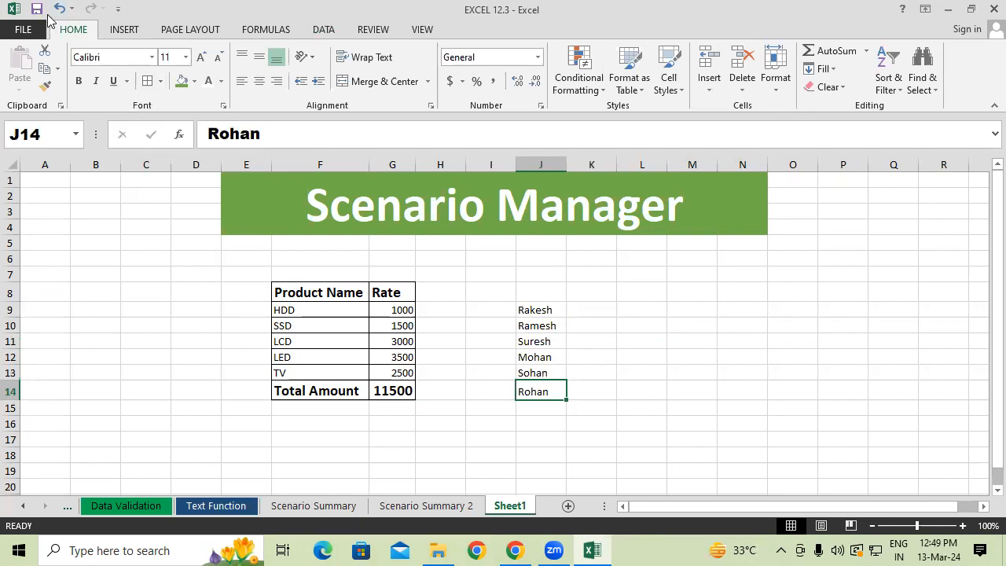
# Undo the Fill Justify split of the names and check where Flash Fill is offered.
pyautogui.hotkey('ctrl', 'z')
pyautogui.click(324, 29)
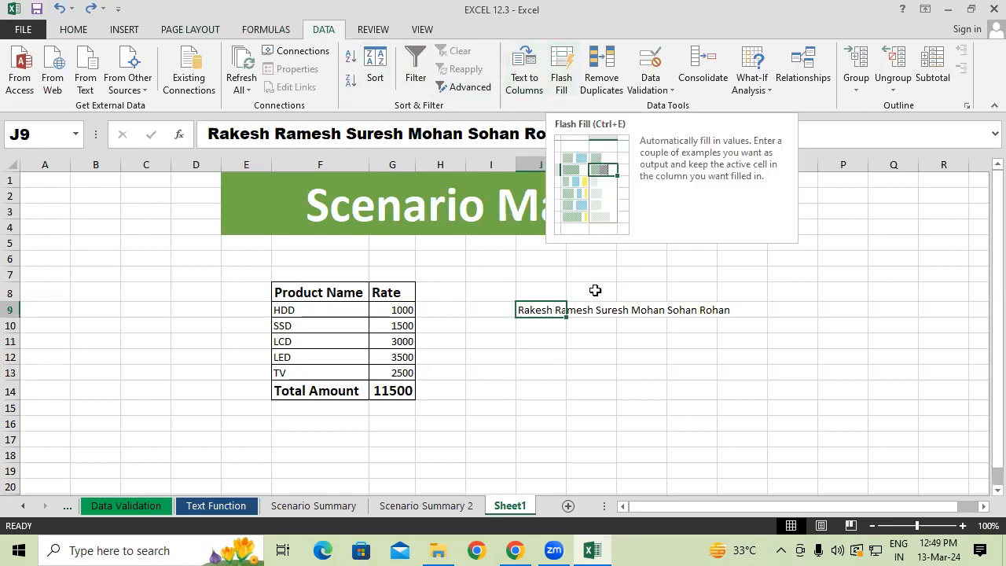
pyautogui.click(73, 29)
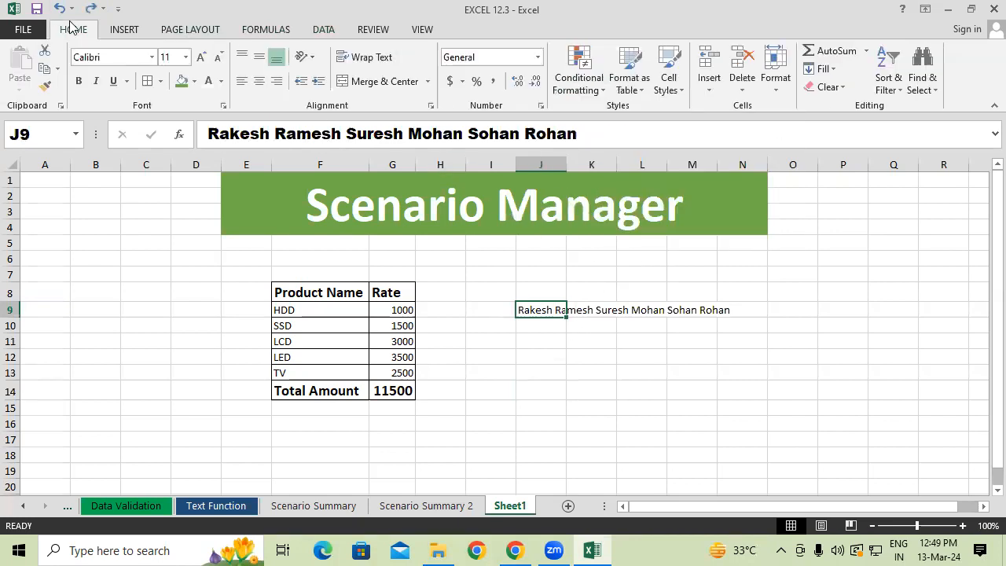
pyautogui.click(825, 69)
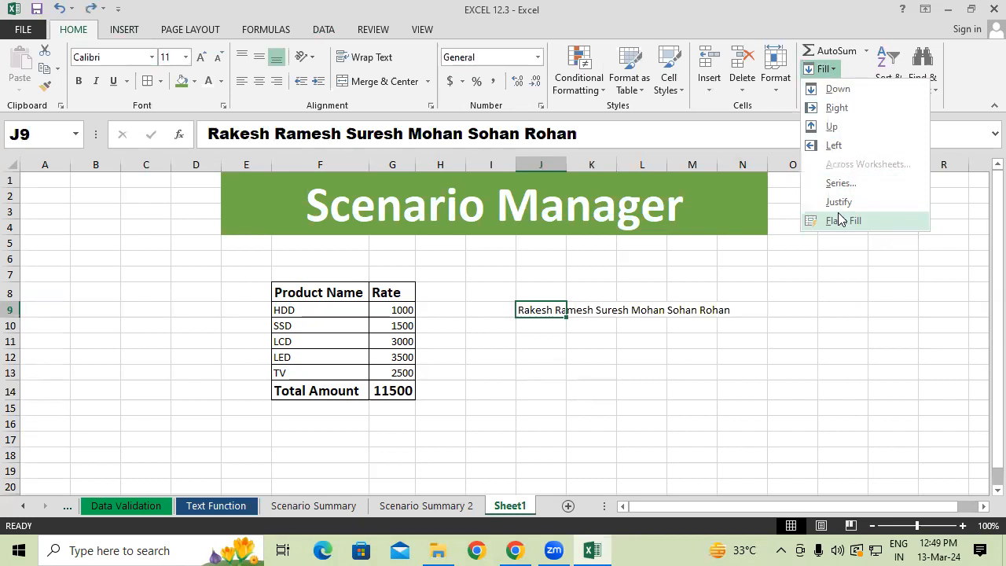
pyautogui.click(219, 508)
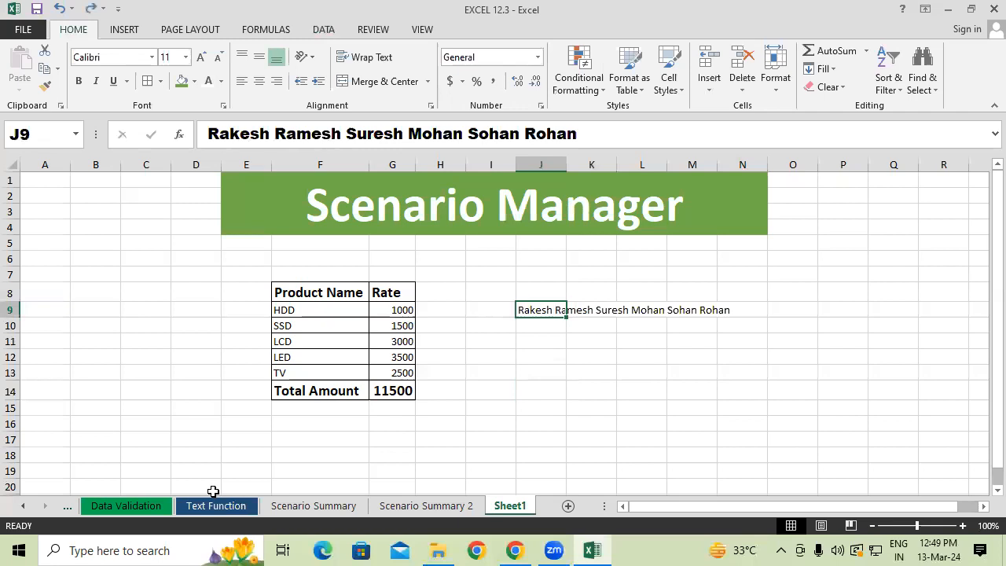
# Copy the Sub Name entries D7:D16 from the Text Function sheet and paste them as values into Sheet1 starting at J12.
pyautogui.click(208, 507)
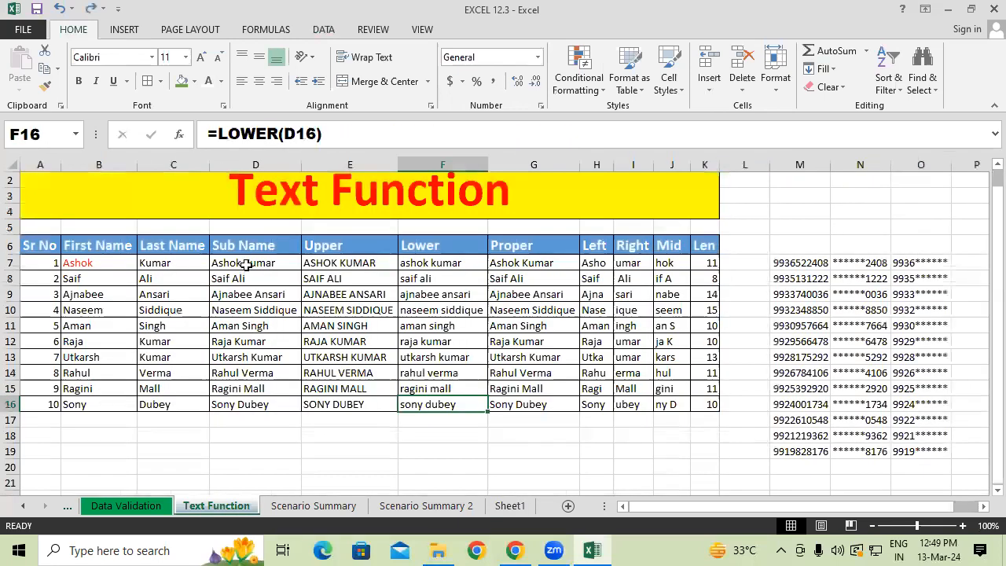
pyautogui.moveTo(245, 265); pyautogui.dragTo(240, 397)
pyautogui.hotkey('ctrl', 'c')
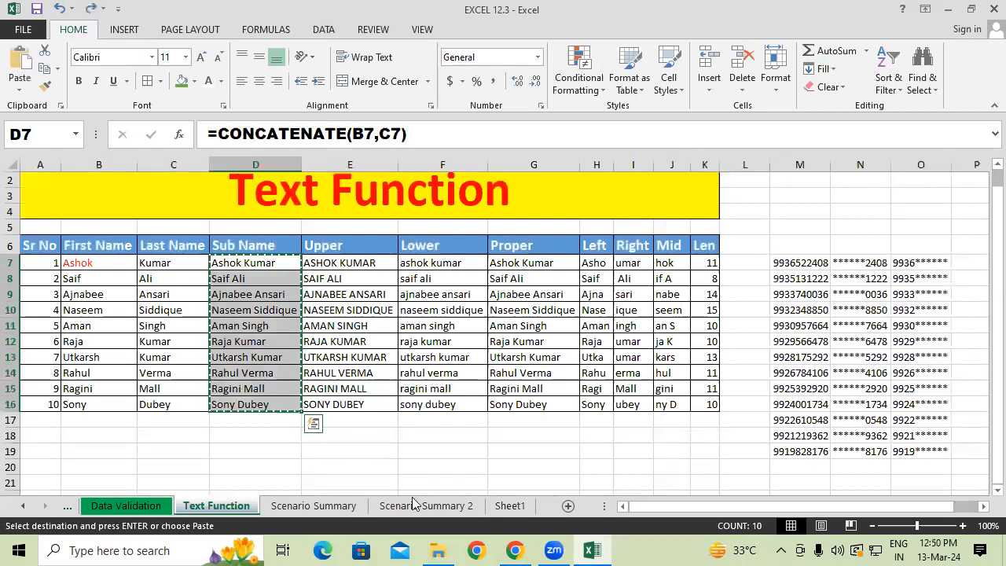
pyautogui.click(511, 505)
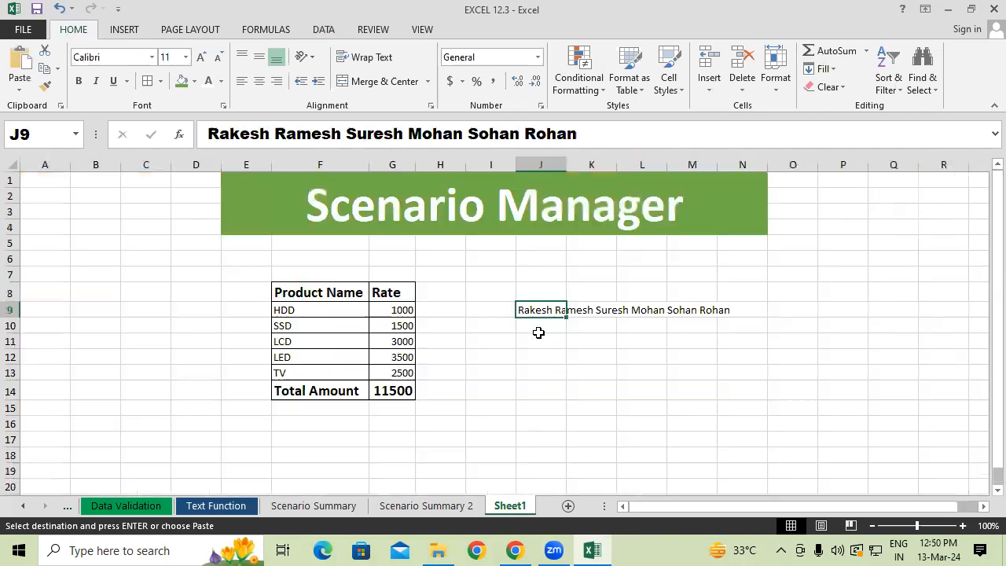
pyautogui.click(540, 281)
pyautogui.rightClick(539, 286)
pyautogui.click(580, 291)
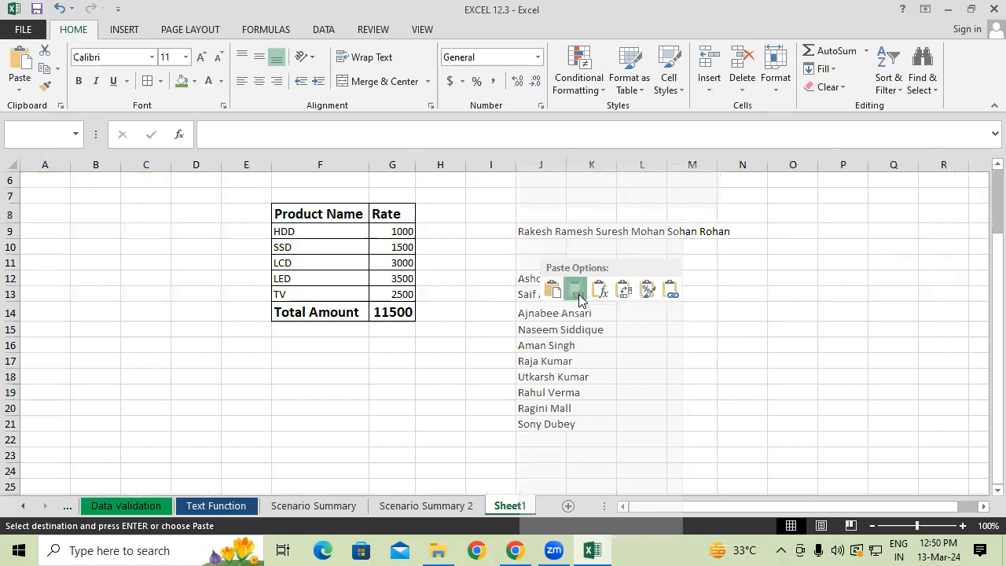
# Clear the combined names from J9 and autofit column J to the pasted full names.
pyautogui.doubleClick(567, 163)
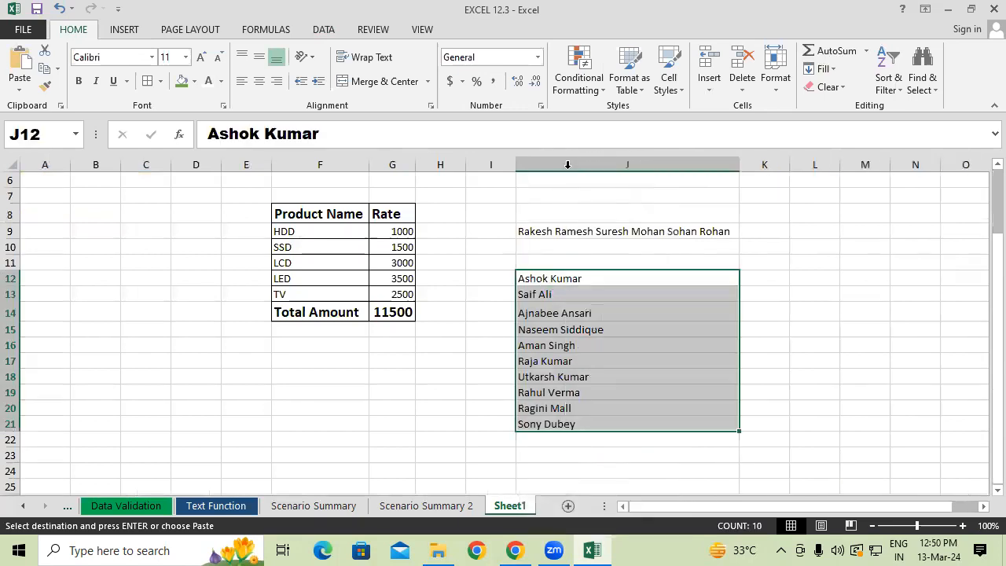
pyautogui.click(734, 360)
pyautogui.click(635, 231)
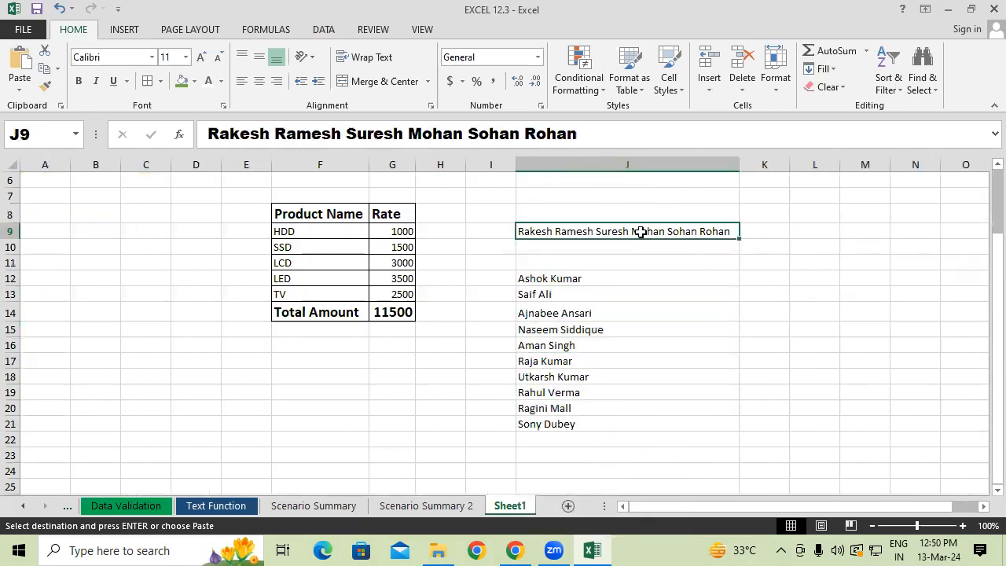
pyautogui.press('Delete')
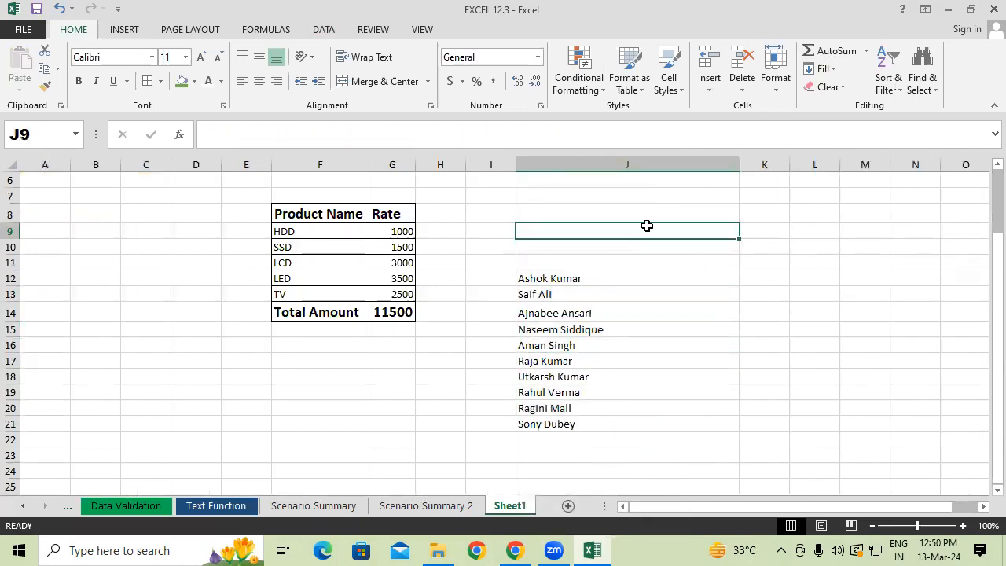
pyautogui.doubleClick(738, 161)
pyautogui.click(666, 312)
# Compare the pasted list with the First Name, Last Name and Sub Name columns on the Text Function sheet, ending back on Sheet1.
pyautogui.click(591, 280)
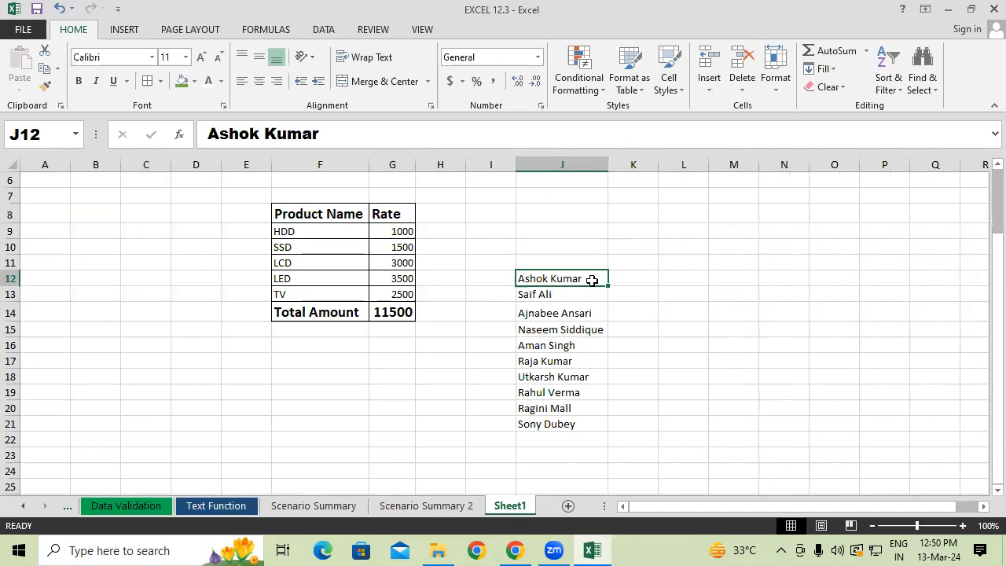
pyautogui.click(184, 507)
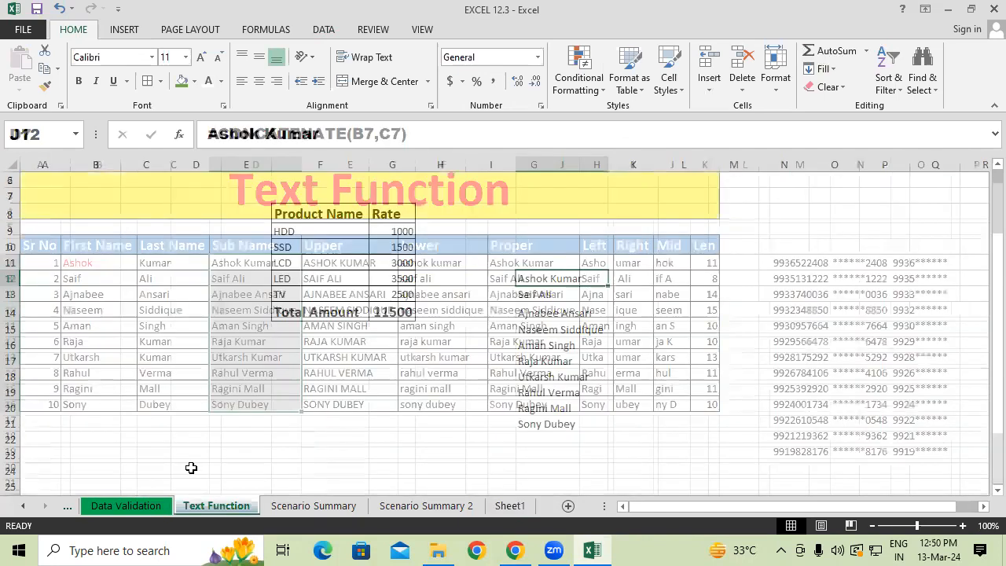
pyautogui.click(95, 279)
pyautogui.moveTo(161, 278); pyautogui.dragTo(181, 362)
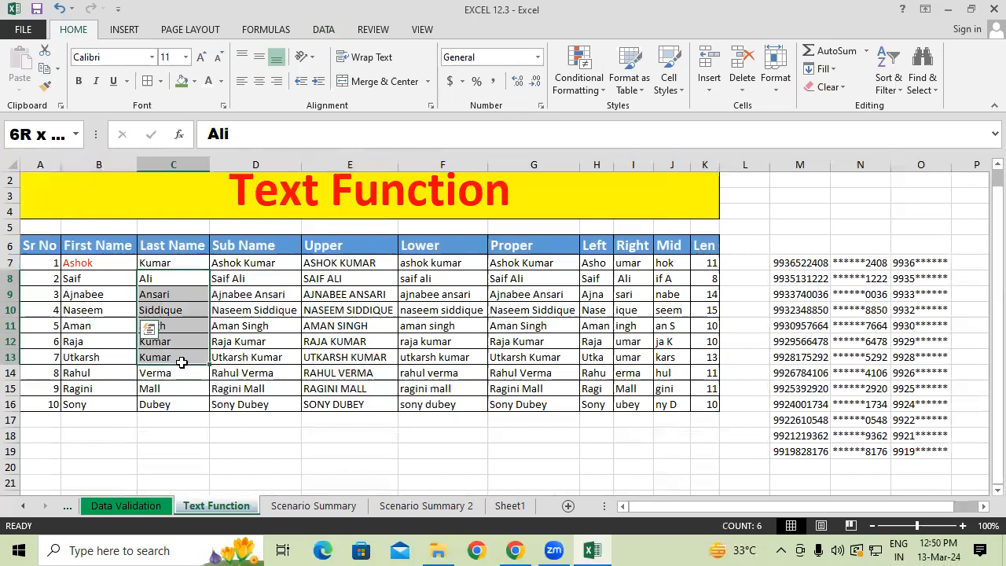
pyautogui.moveTo(251, 266); pyautogui.dragTo(257, 387)
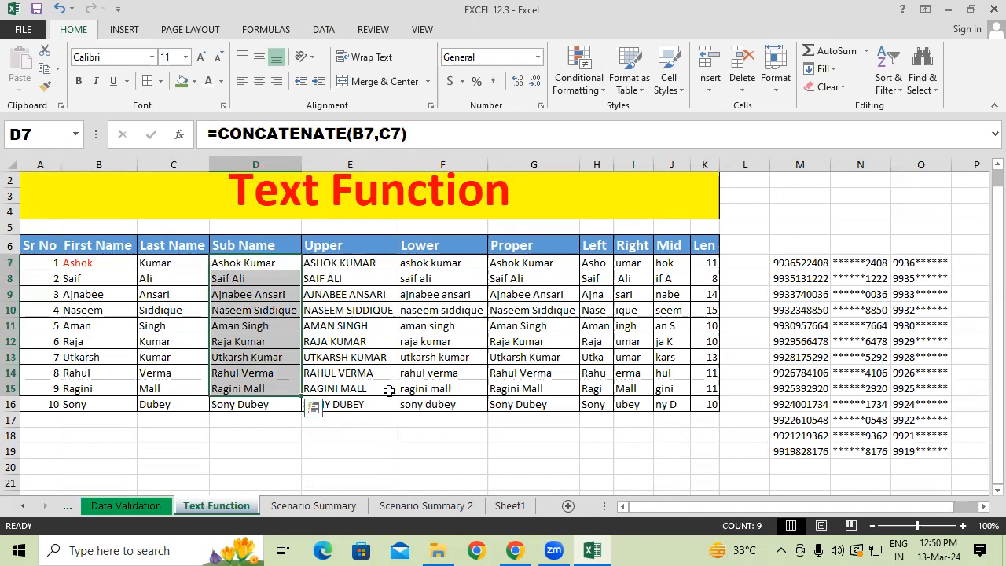
pyautogui.click(510, 506)
# Locate the Flash Fill command for the empty cell K12 beside the full names and read its description.
pyautogui.click(628, 275)
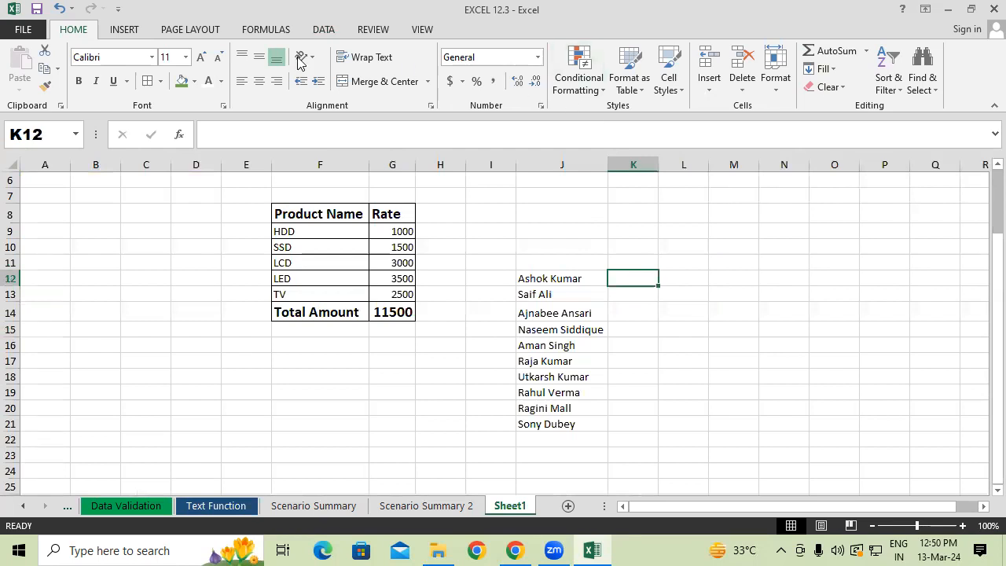
pyautogui.click(265, 29)
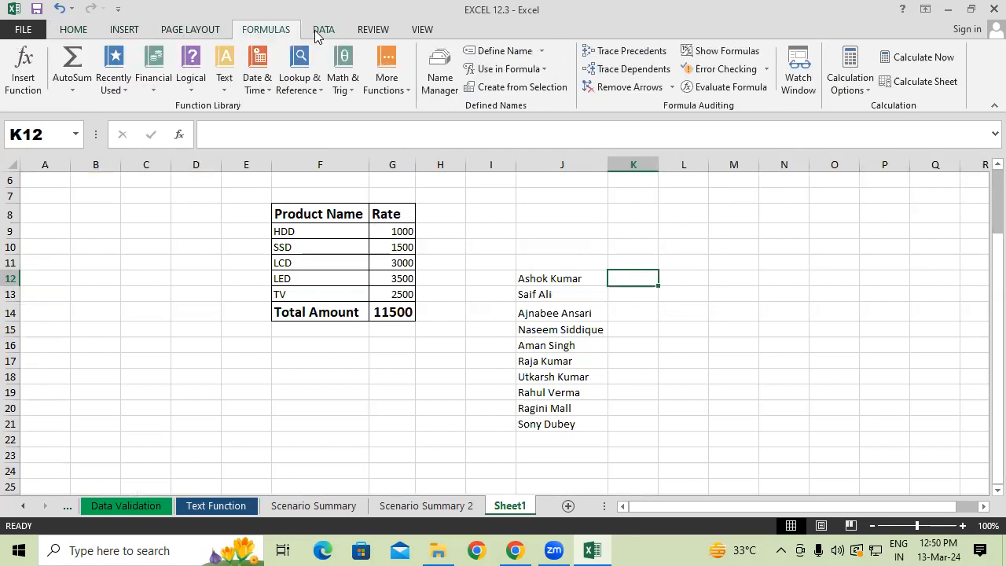
pyautogui.click(323, 29)
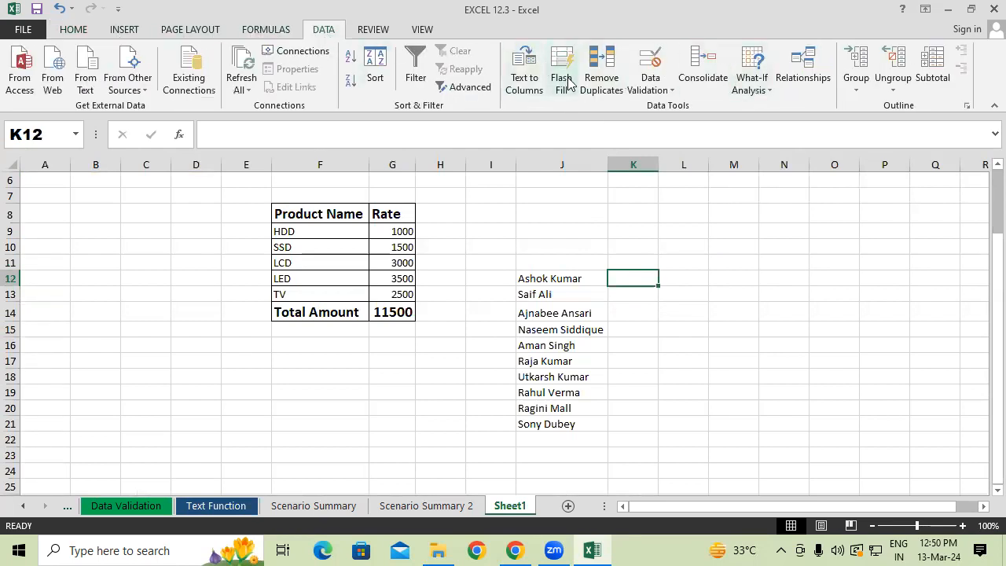
pyautogui.click(702, 328)
pyautogui.click(627, 275)
# Enter only the first name from J12 in L12 as the Flash Fill example and reselect that cell.
pyautogui.click(683, 270)
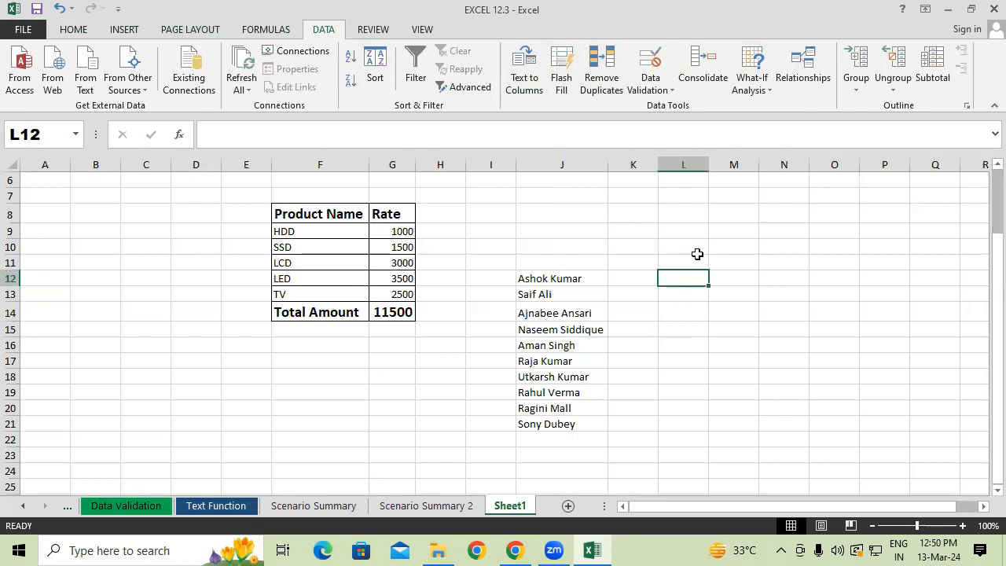
pyautogui.write('As')
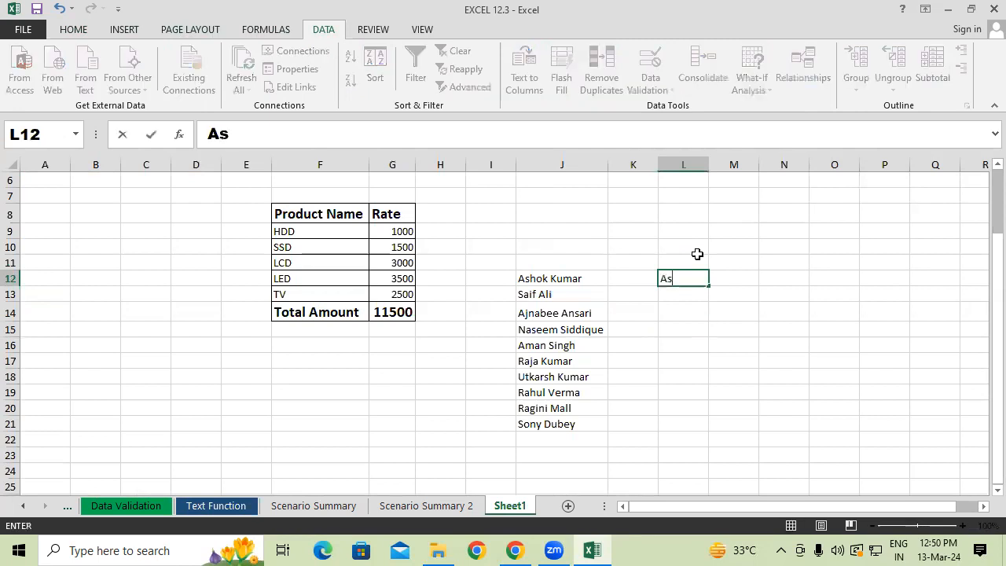
pyautogui.write('hok')
pyautogui.press('Return')
pyautogui.press('Up')
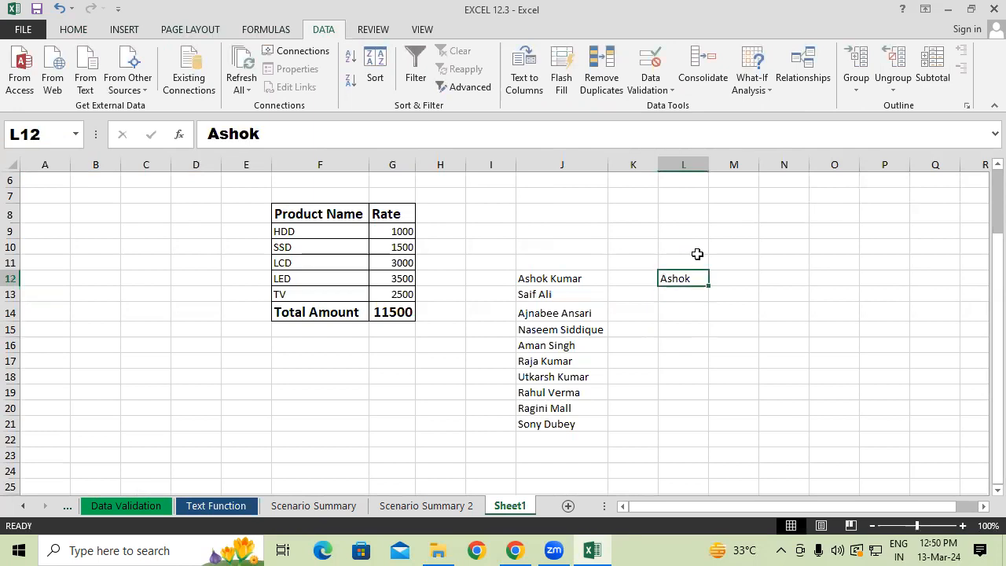
# Try to Flash Fill the first names down column L from the example in L12.
pyautogui.write('E')
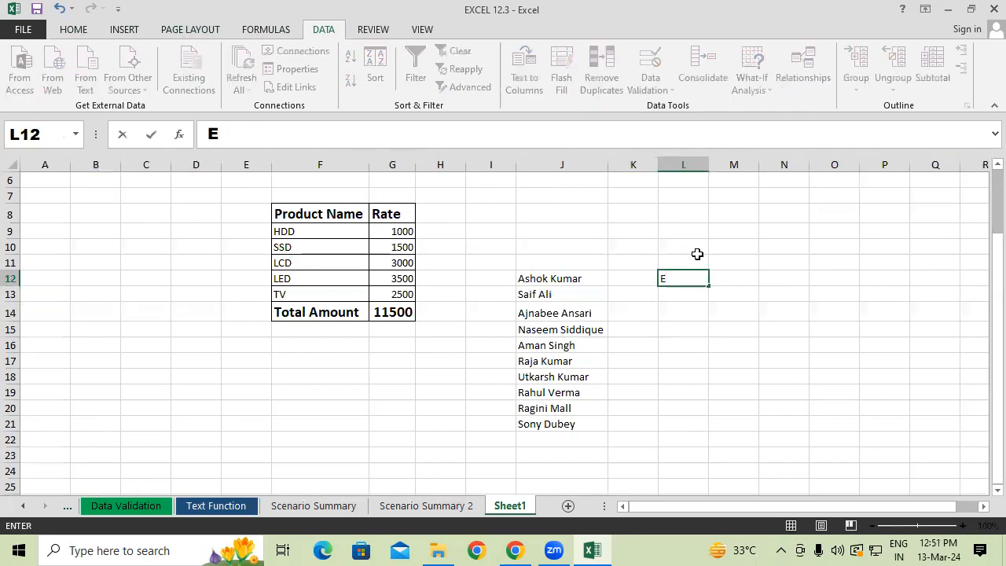
pyautogui.press('Escape')
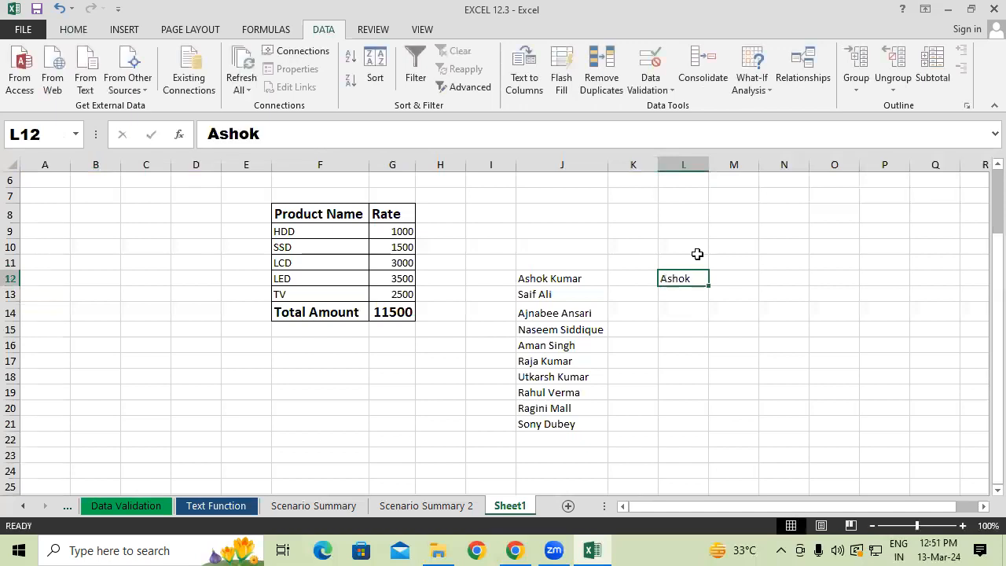
pyautogui.hotkey('ctrl', 'e')
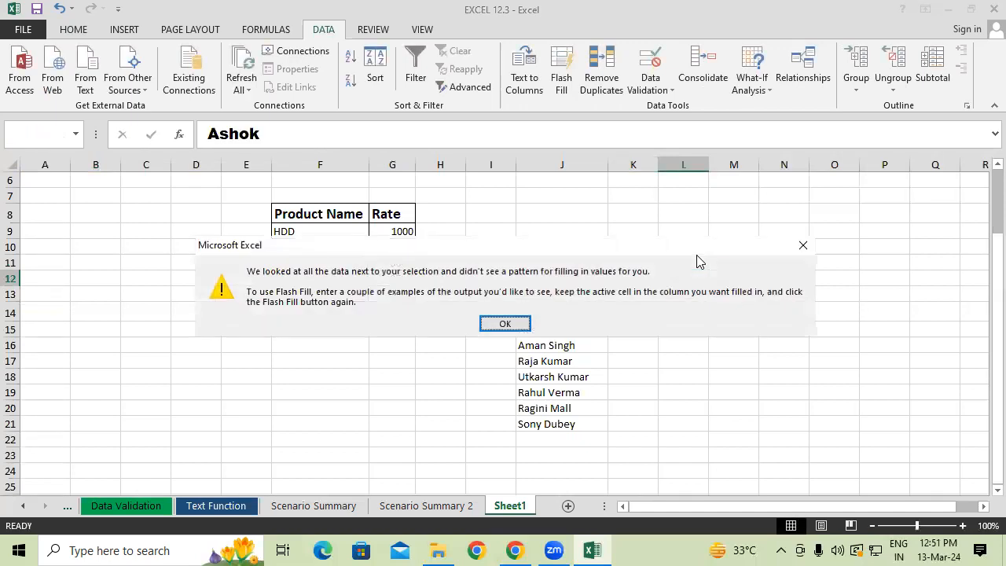
pyautogui.press('Return')
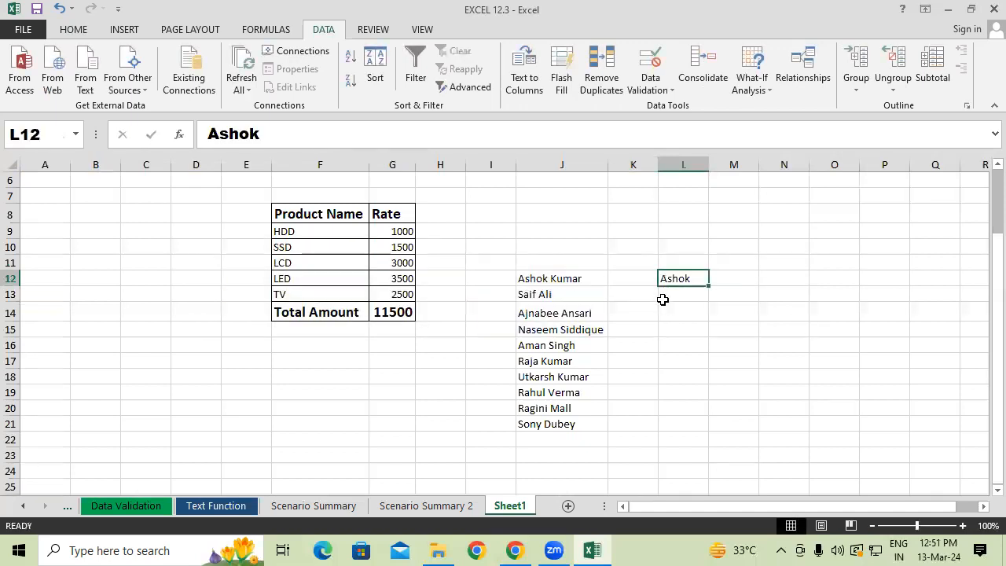
pyautogui.click(563, 83)
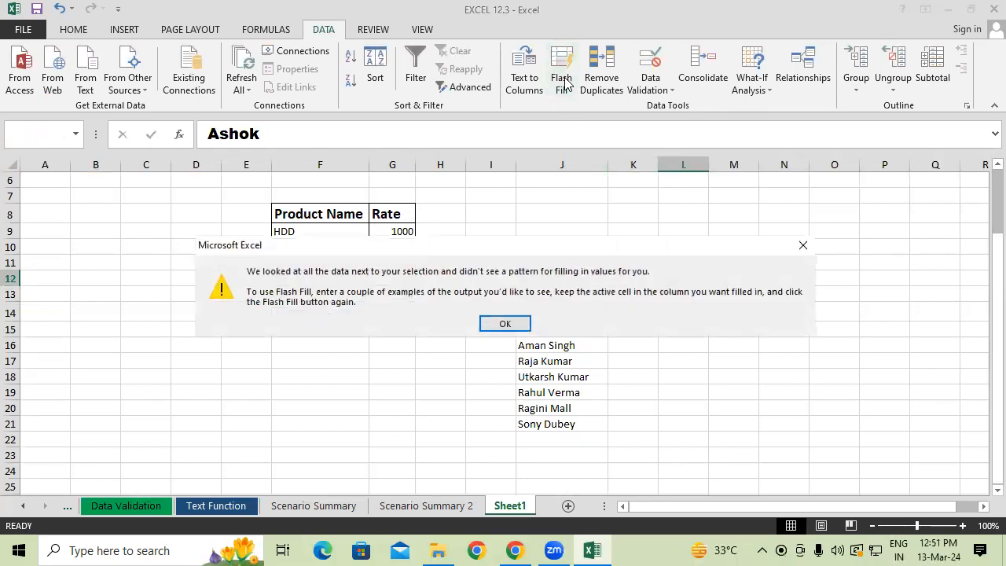
pyautogui.press('Return')
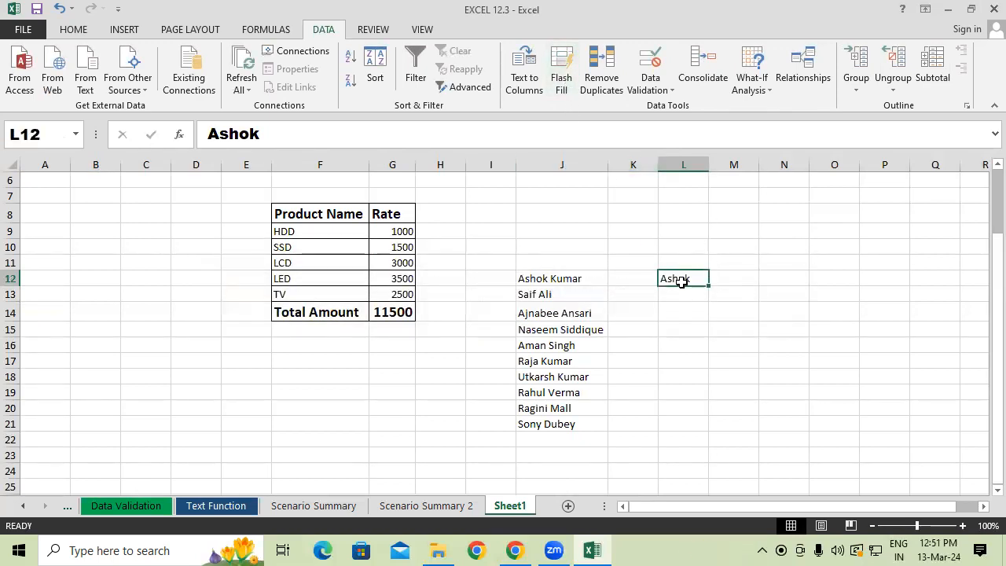
# Move the example first name from L12 to K12 and Flash Fill the remaining first names down column K.
pyautogui.moveTo(682, 289); pyautogui.dragTo(642, 285)
pyautogui.click(561, 69)
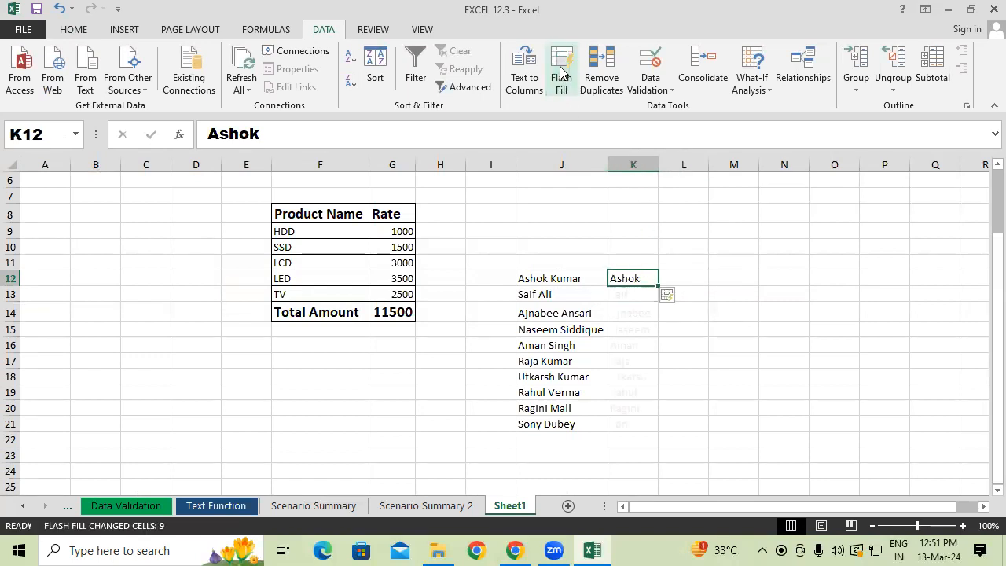
pyautogui.click(731, 316)
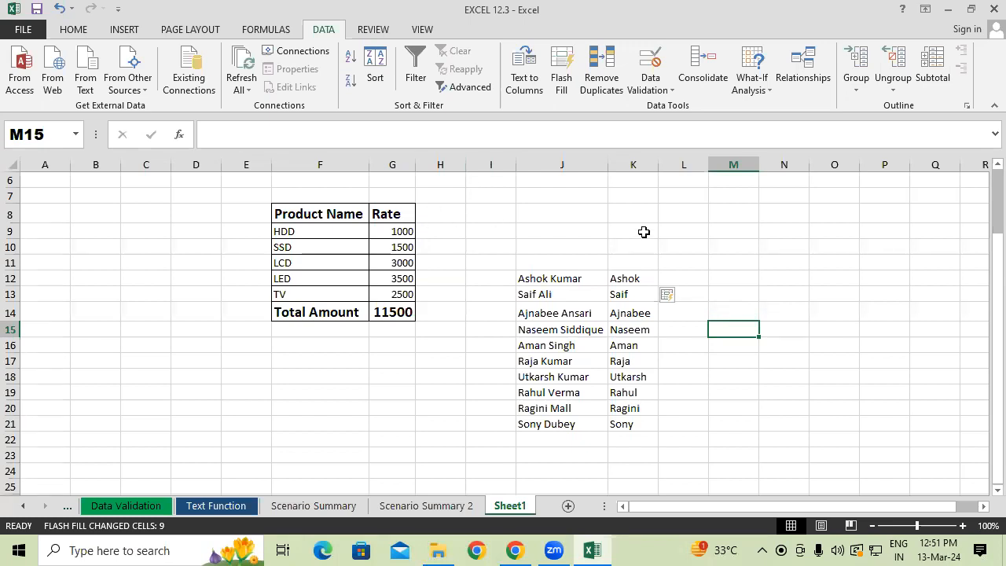
# Clear the first names from K12:K22, leaving the full names in column J.
pyautogui.moveTo(634, 280); pyautogui.dragTo(629, 437)
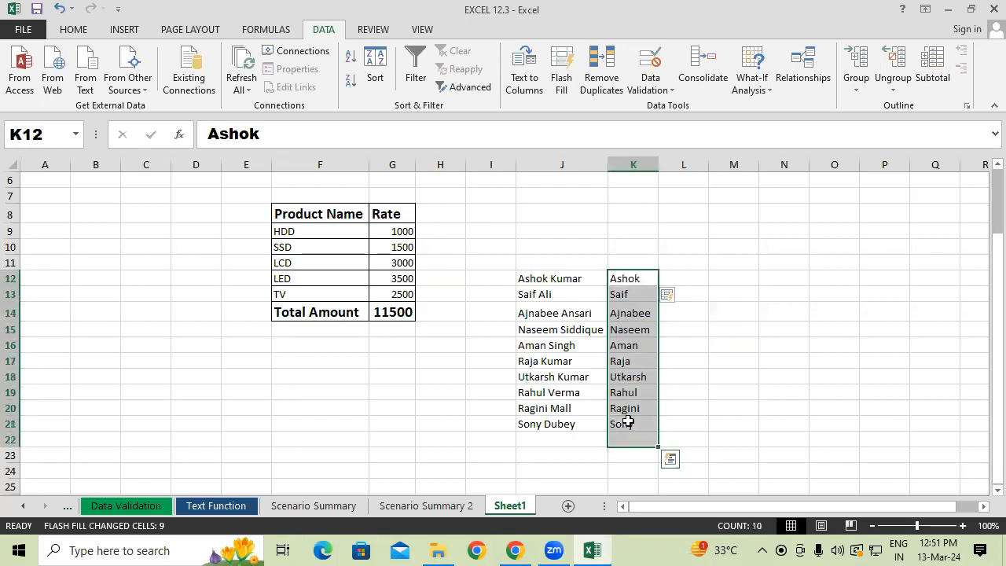
pyautogui.press('Delete')
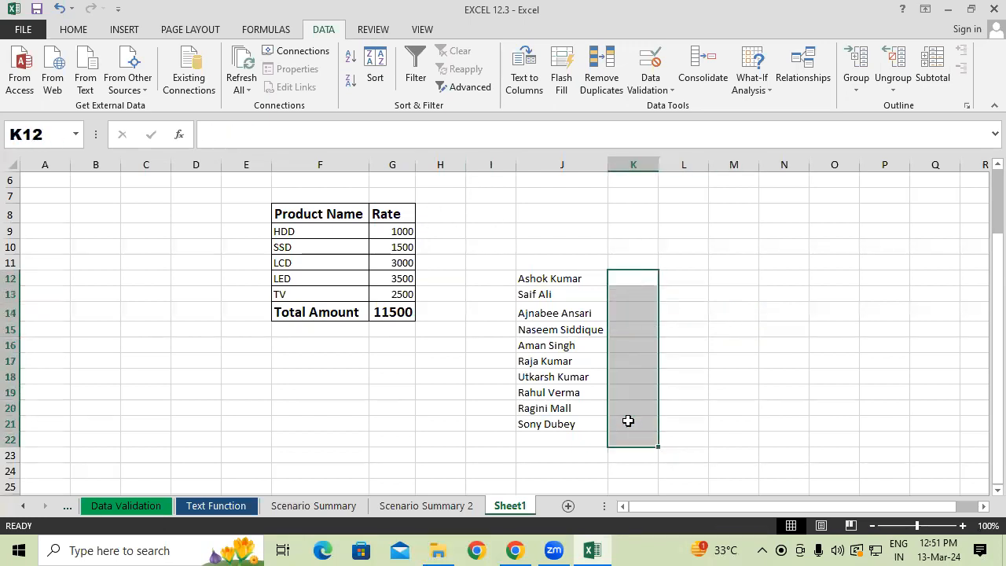
pyautogui.click(833, 422)
pyautogui.moveTo(595, 411); pyautogui.dragTo(804, 406)
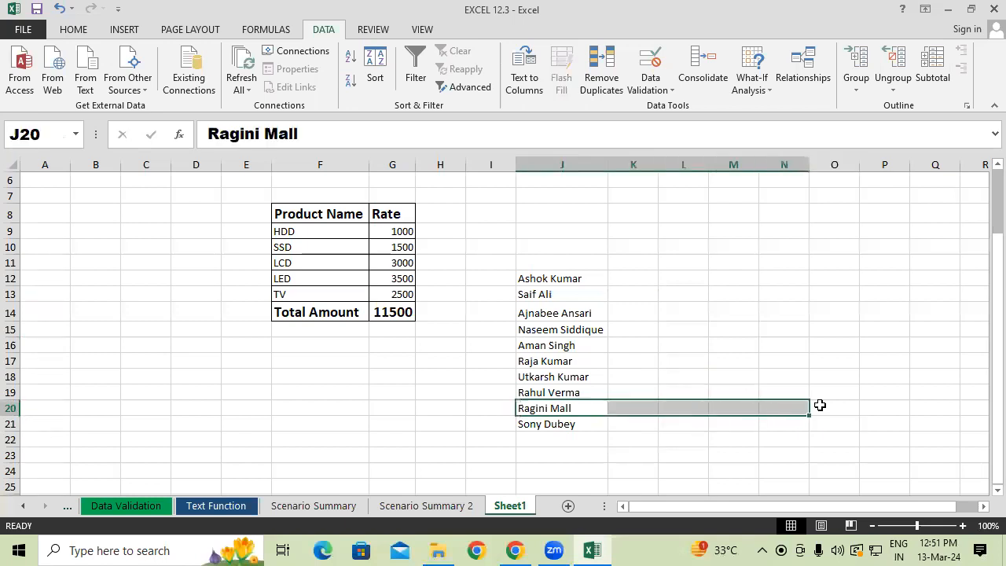
pyautogui.click(822, 404)
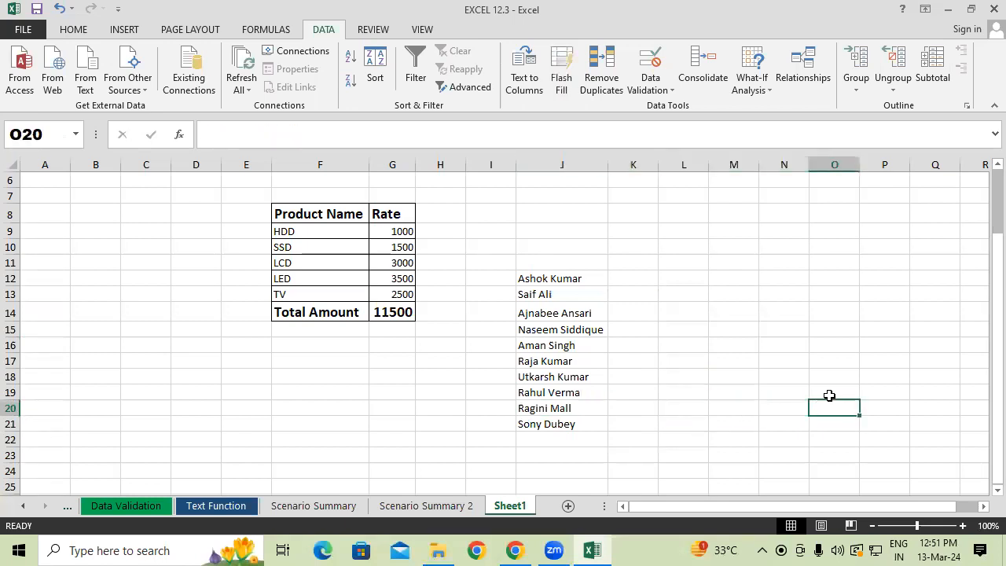
# Enter only the first name from J20 in O20 and try to Flash Fill column O from that example.
pyautogui.write('Ragini')
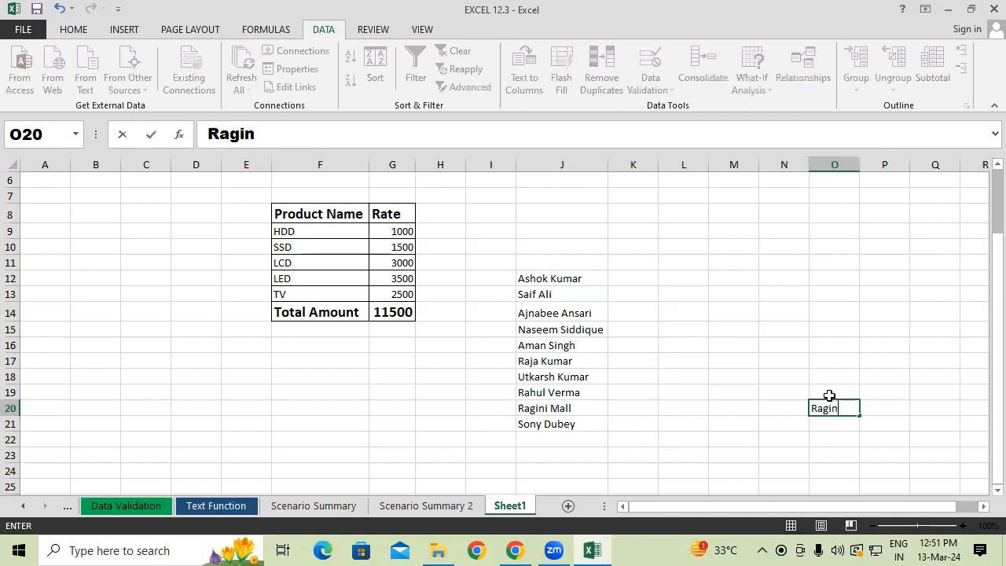
pyautogui.press('Return')
pyautogui.press('Return')
pyautogui.click(832, 403)
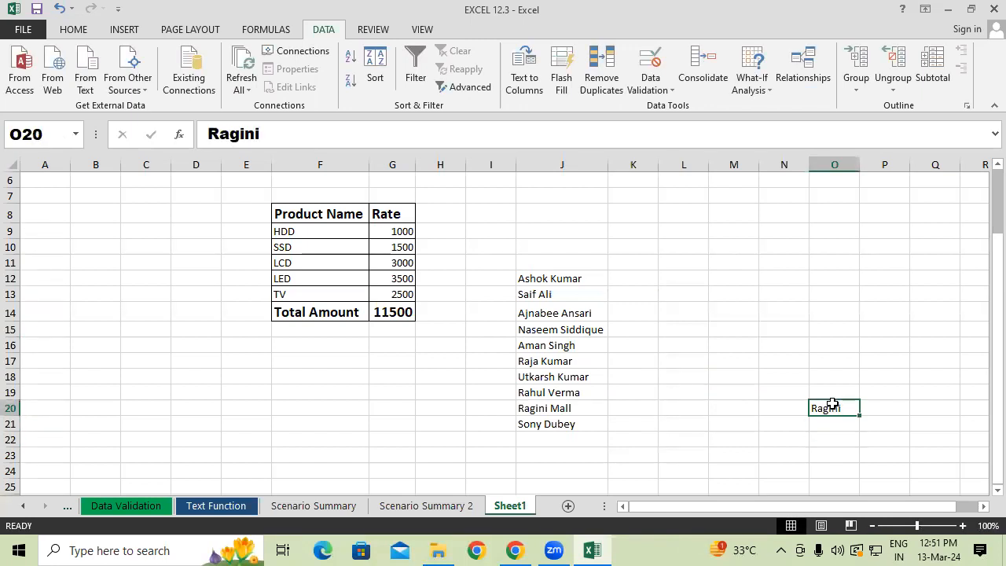
pyautogui.hotkey('ctrl', 'e')
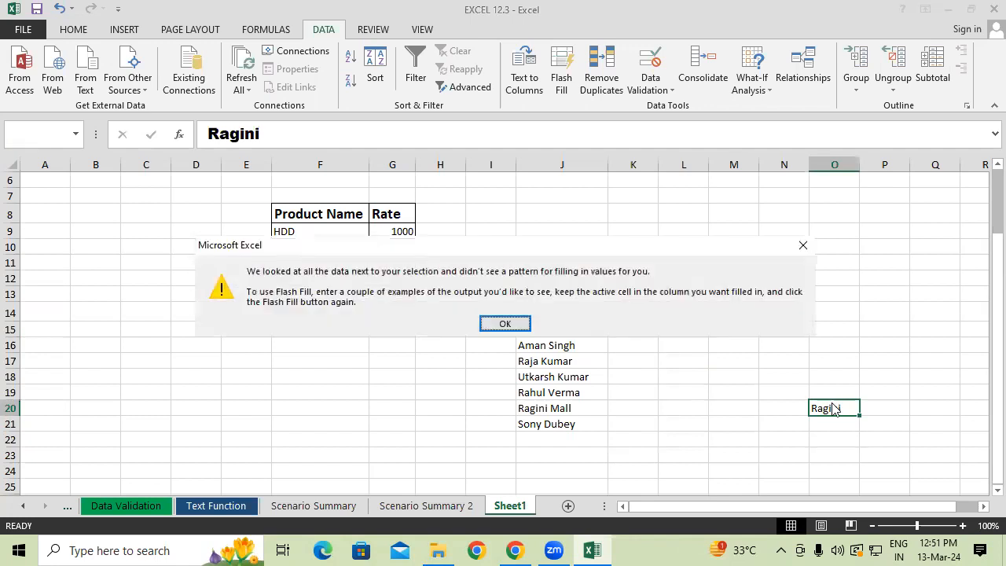
pyautogui.press('Return')
# Enter q in K12 and fill the letter series down and across K12:N22.
pyautogui.moveTo(620, 278); pyautogui.dragTo(745, 417)
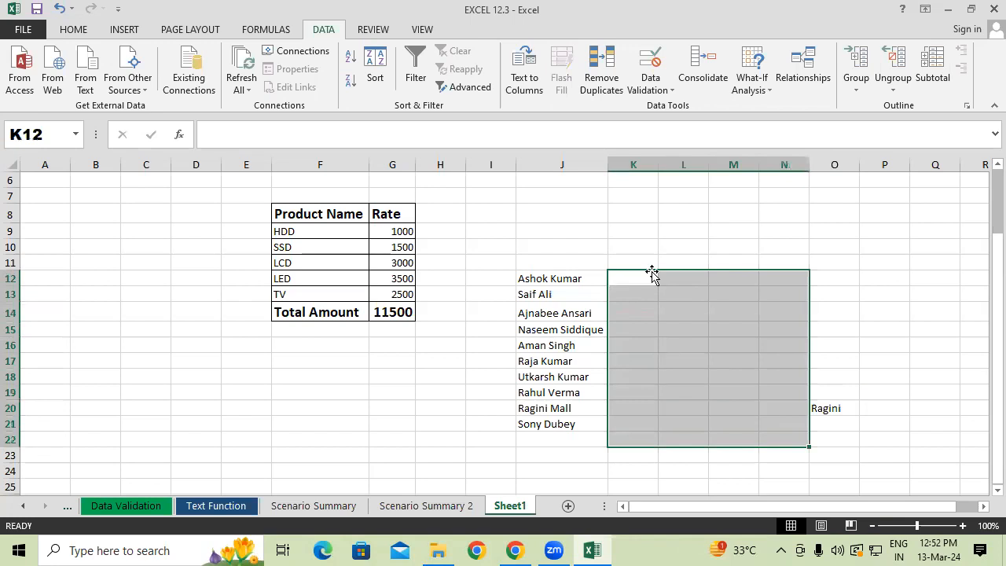
pyautogui.click(647, 275)
pyautogui.write('q')
pyautogui.press('Return')
pyautogui.press('Return')
pyautogui.click(649, 285)
pyautogui.moveTo(658, 286); pyautogui.dragTo(782, 450)
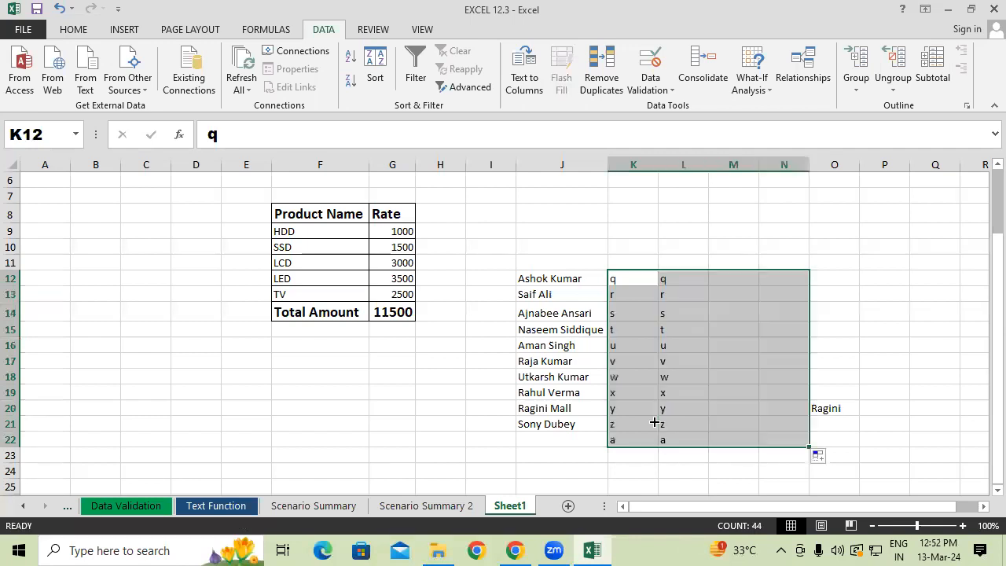
# Flash Fill the first names in column O from the example in O20.
pyautogui.click(834, 470)
pyautogui.moveTo(621, 276); pyautogui.dragTo(709, 417)
pyautogui.click(820, 411)
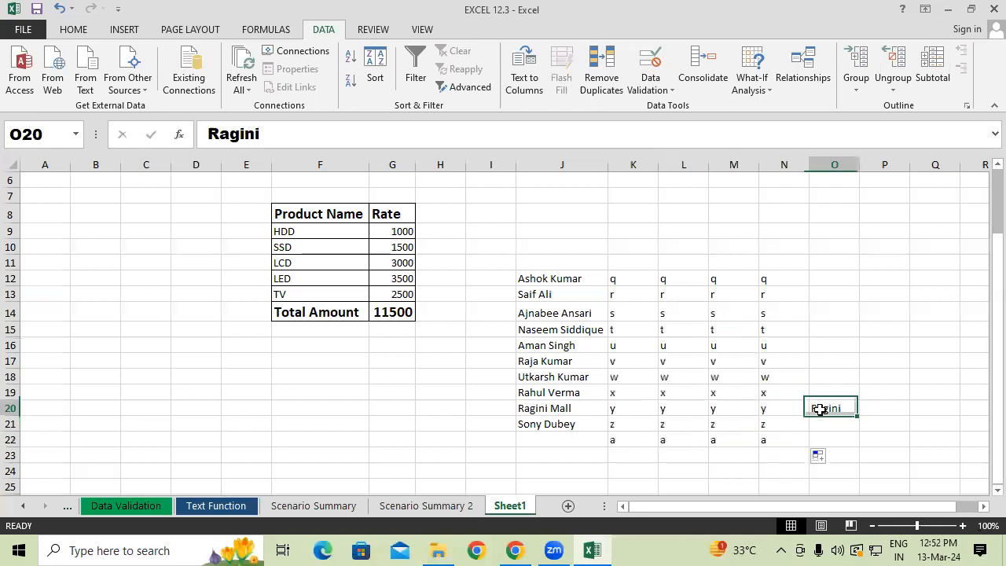
pyautogui.click(565, 79)
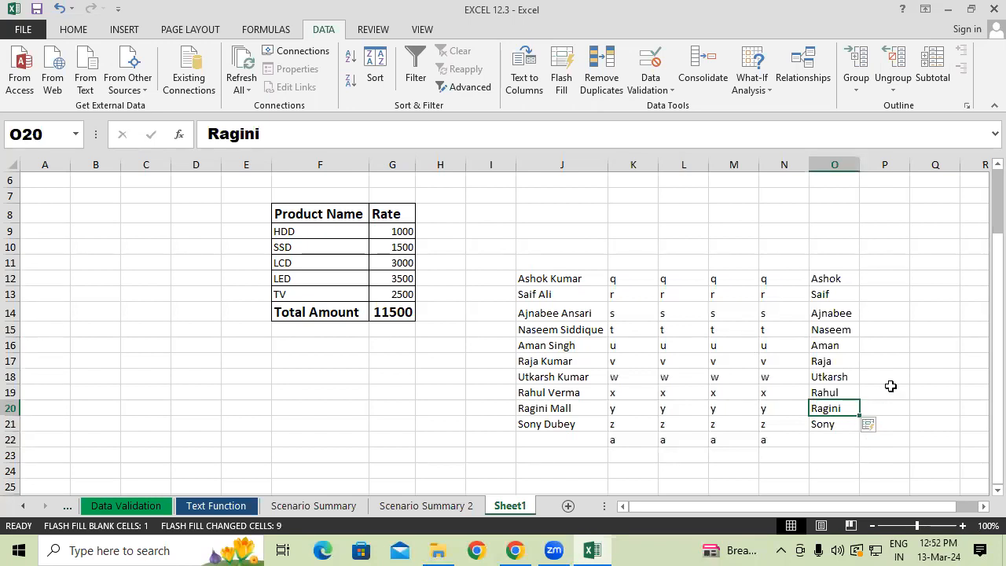
# Enter only the surname from J12 in P12 and Flash Fill the remaining surnames down column P.
pyautogui.click(876, 281)
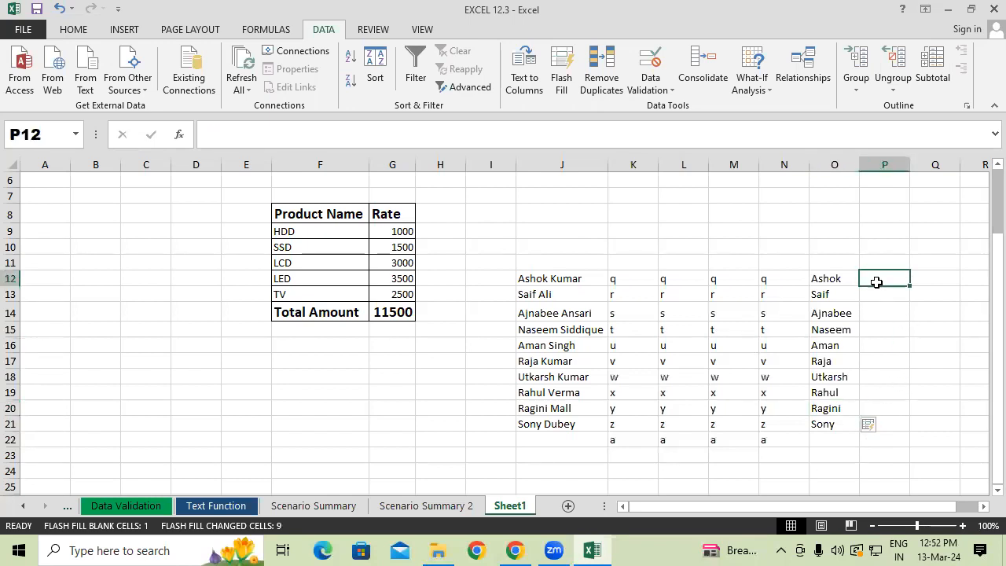
pyautogui.write('Kumar')
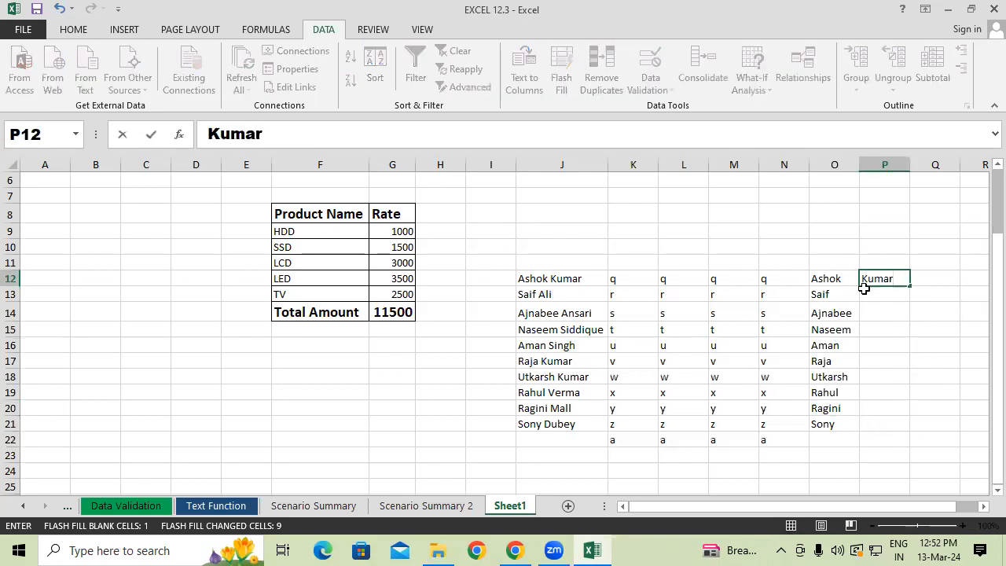
pyautogui.press('Return')
pyautogui.click(871, 275)
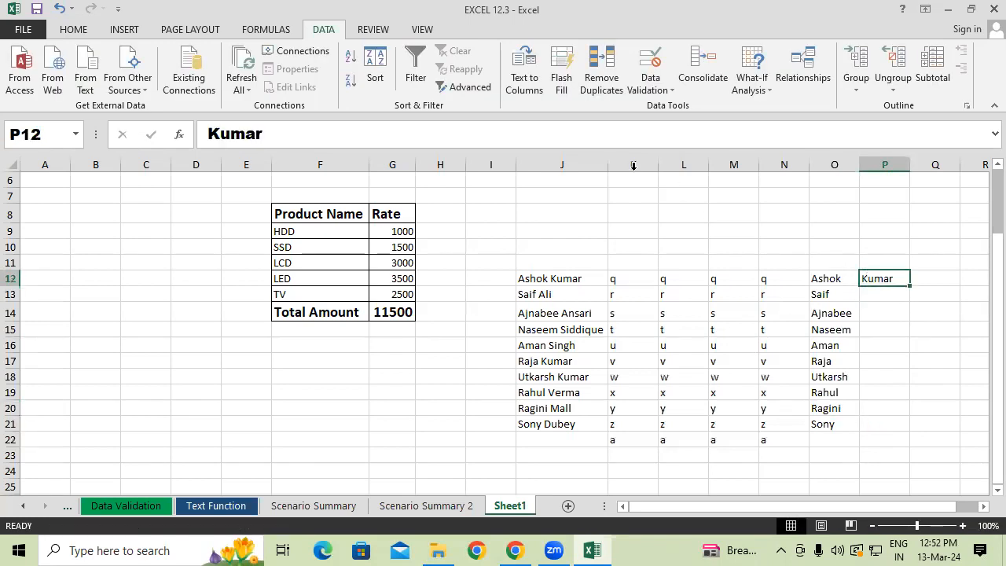
pyautogui.click(560, 67)
pyautogui.moveTo(900, 280); pyautogui.dragTo(894, 424)
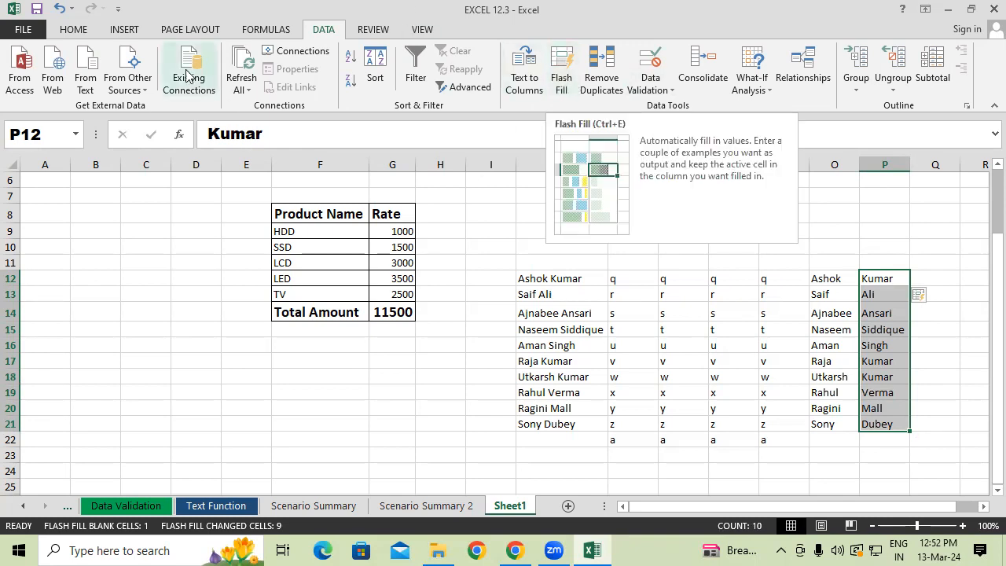
pyautogui.click(73, 29)
pyautogui.click(817, 69)
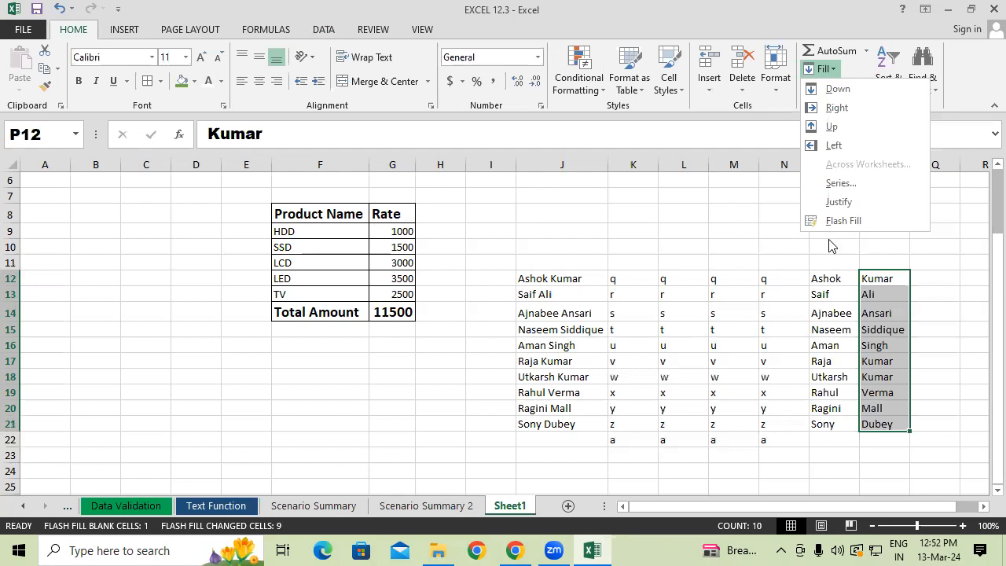
pyautogui.click(550, 275)
# Copy the full names in J12:J21 to C15, C25 and C35, and autofit the width of column C.
pyautogui.moveTo(550, 273); pyautogui.dragTo(557, 424)
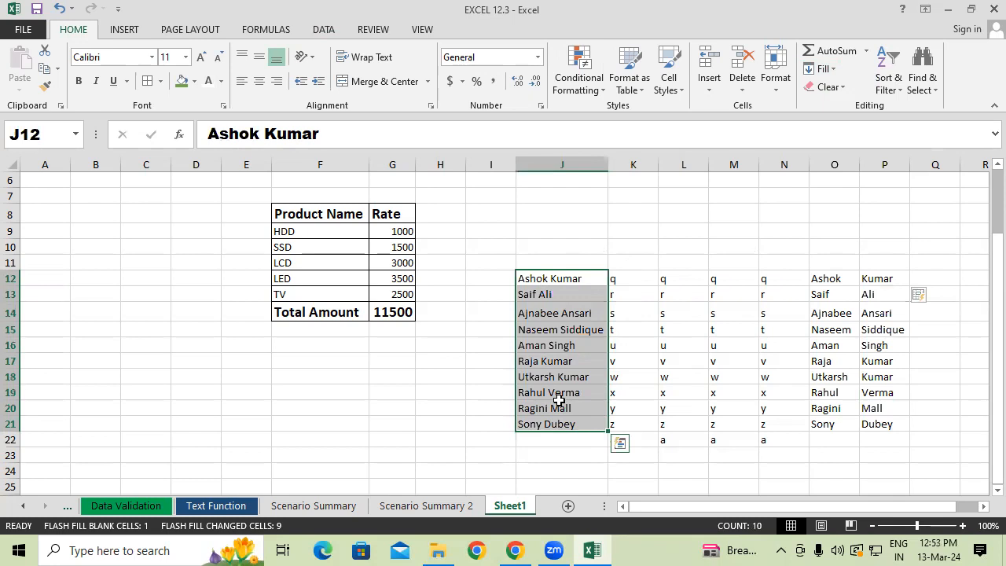
pyautogui.click(327, 30)
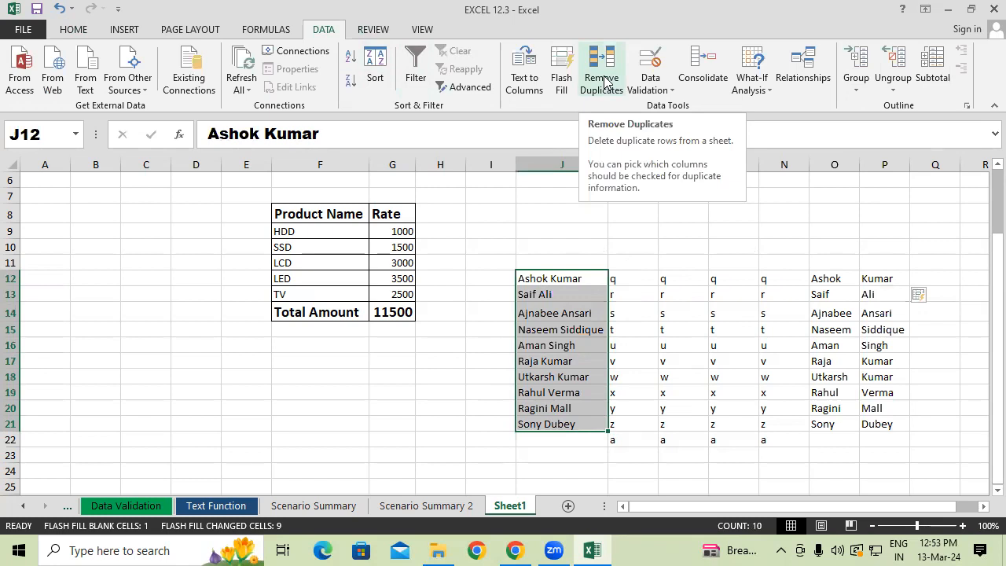
pyautogui.scroll(-1, 909, 260)
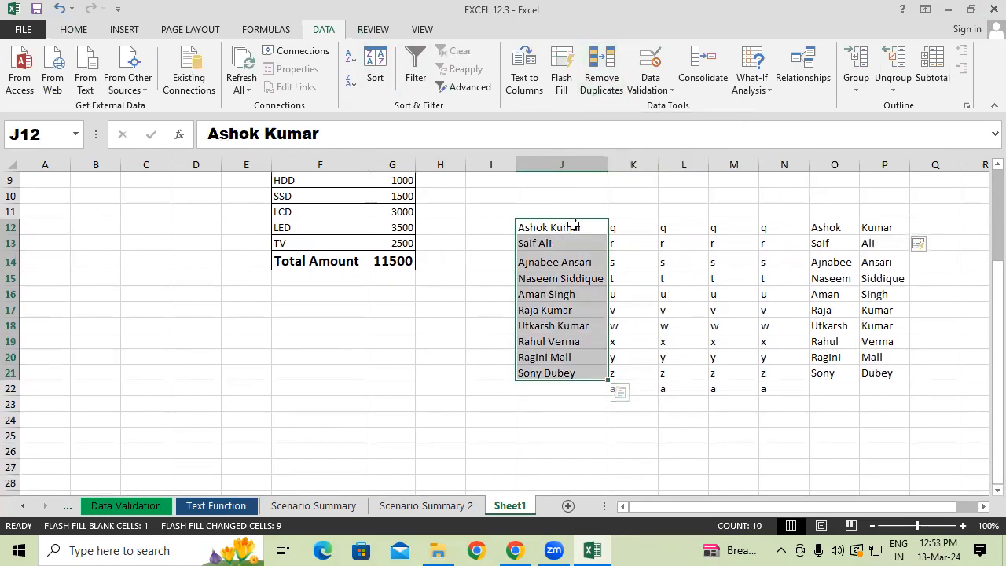
pyautogui.hotkey('ctrl', 'c')
pyautogui.click(143, 276)
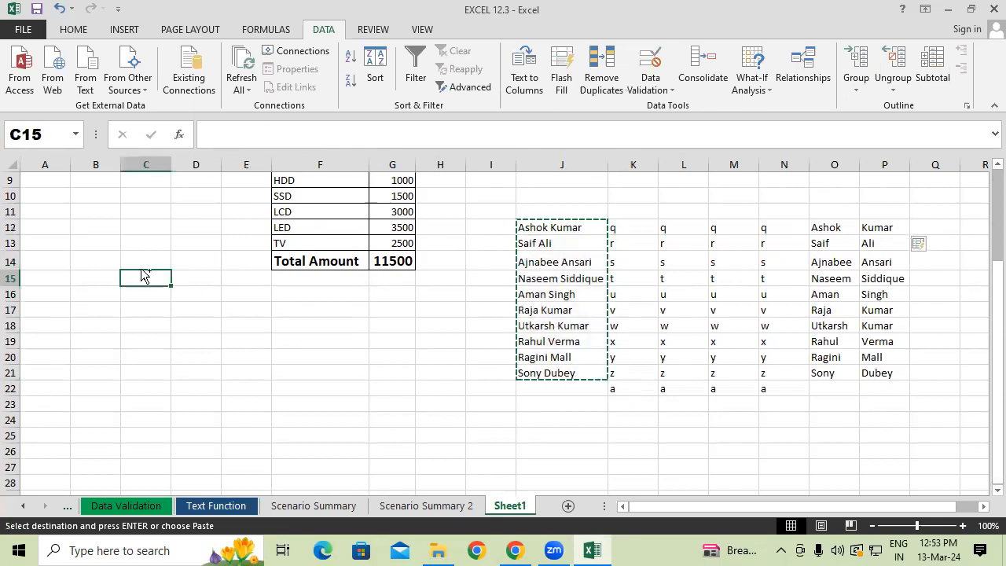
pyautogui.hotkey('ctrl', 'v')
pyautogui.click(140, 433)
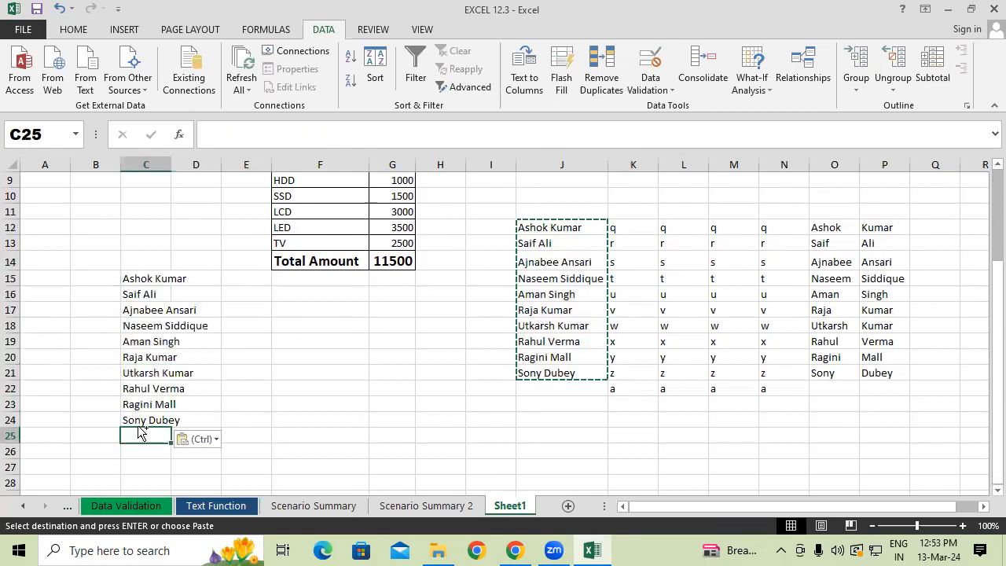
pyautogui.hotkey('ctrl', 'v')
pyautogui.scroll(-3, 201, 389)
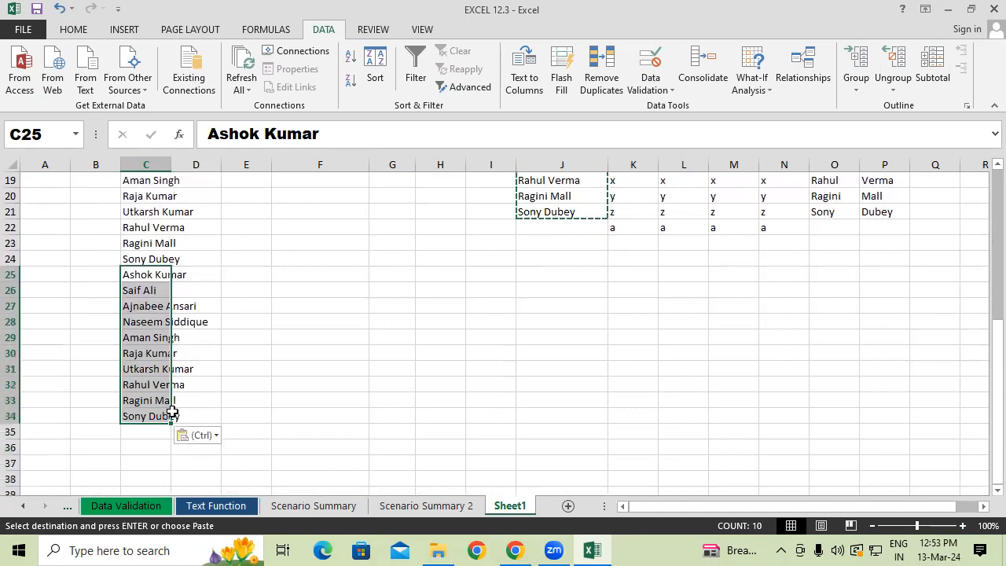
pyautogui.click(149, 431)
pyautogui.hotkey('ctrl', 'v')
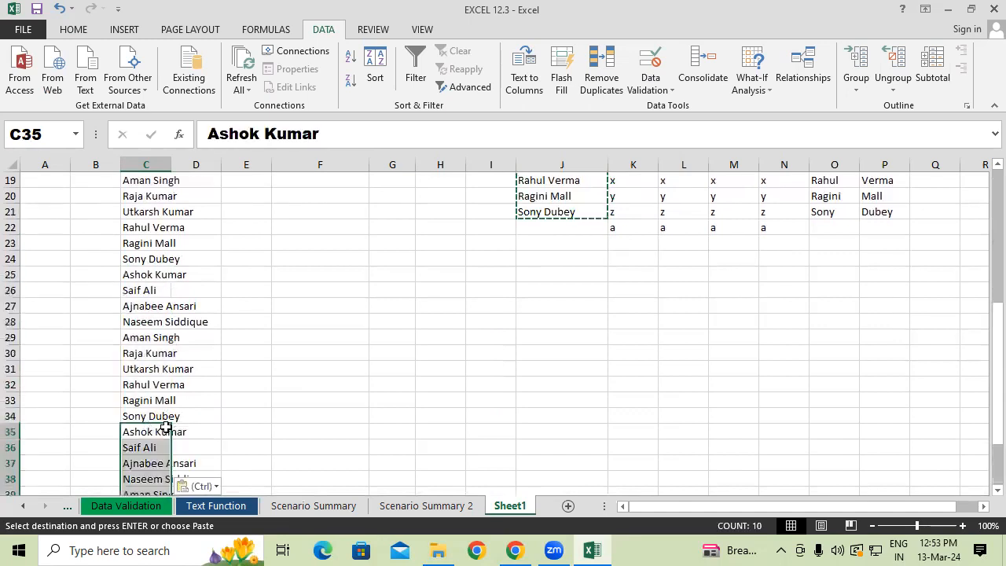
pyautogui.doubleClick(170, 164)
# Remove the duplicate names from C15:C44 and select the remaining list.
pyautogui.scroll(1, 233, 251)
pyautogui.scroll(2, 233, 251)
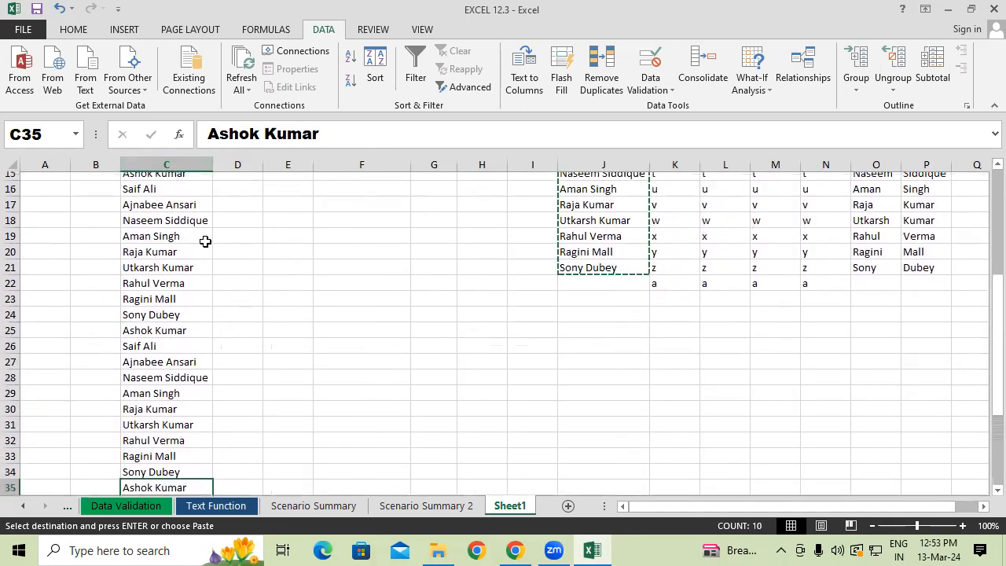
pyautogui.moveTo(168, 214); pyautogui.dragTo(168, 464)
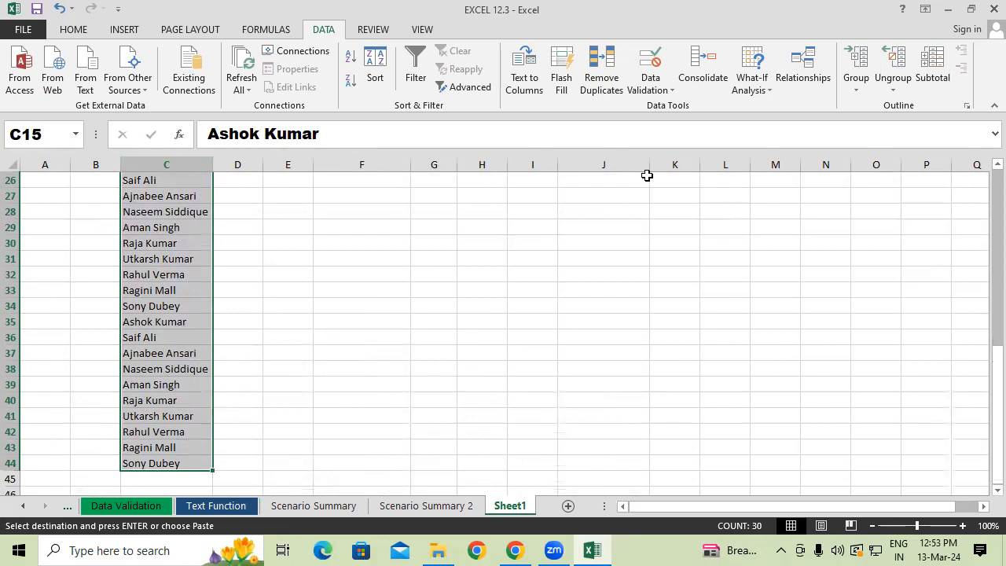
pyautogui.click(599, 64)
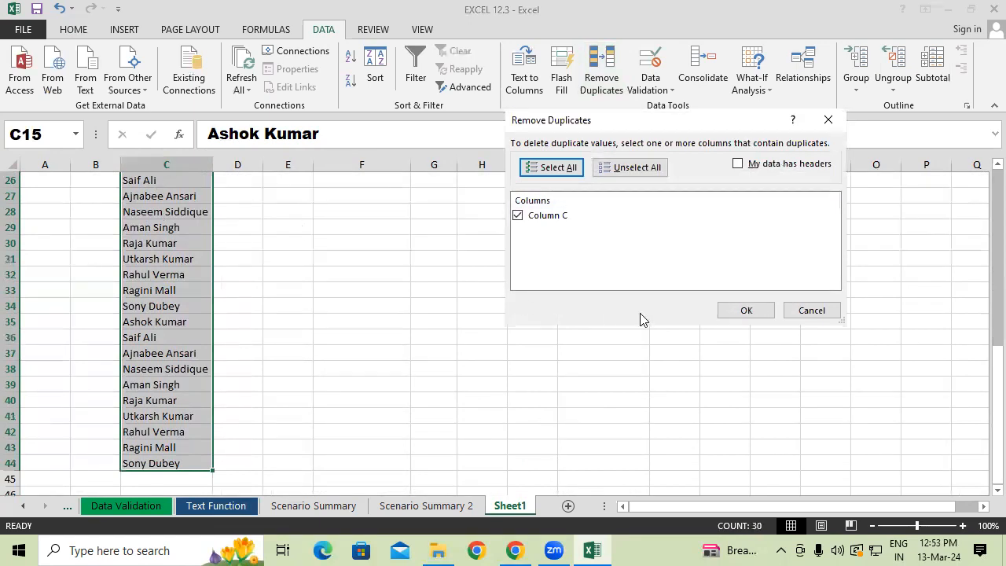
pyautogui.click(756, 310)
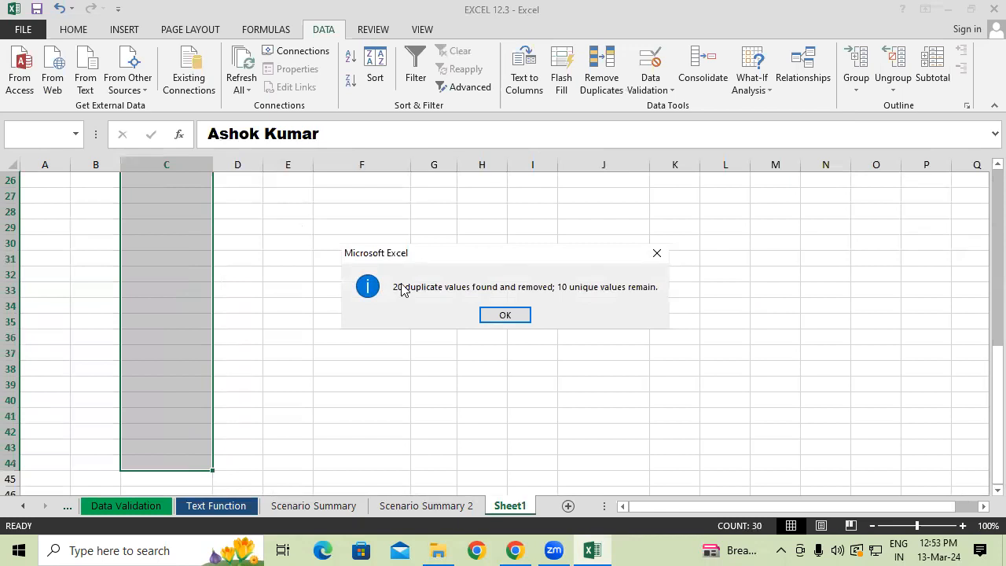
pyautogui.click(489, 315)
pyautogui.moveTo(985, 396); pyautogui.dragTo(983, 287)
pyautogui.click(131, 334)
pyautogui.moveTo(144, 229); pyautogui.dragTo(144, 371)
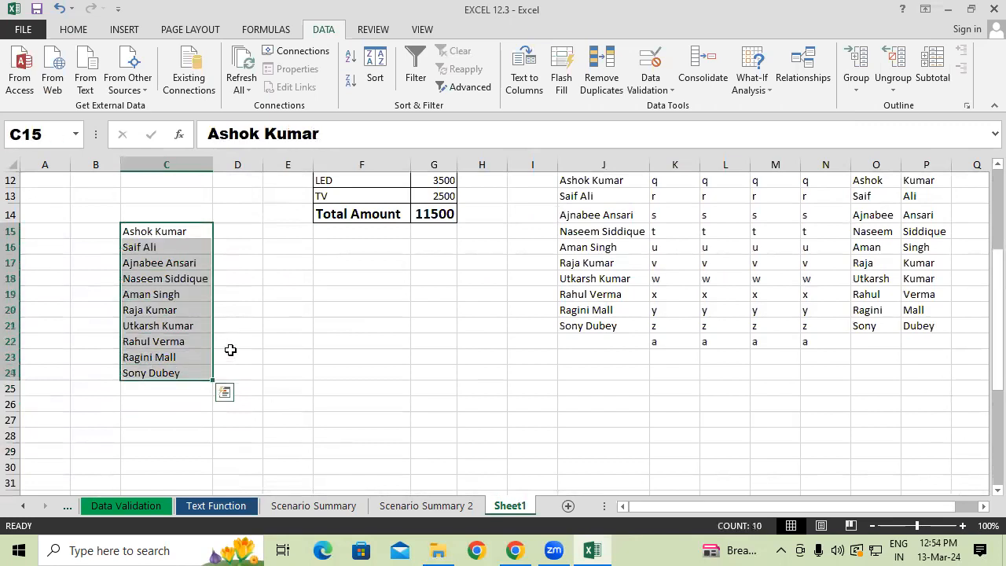
# Enter the numbers 10, 10, 20, 30, 20, 50 and 60 down E21:E27.
pyautogui.click(277, 332)
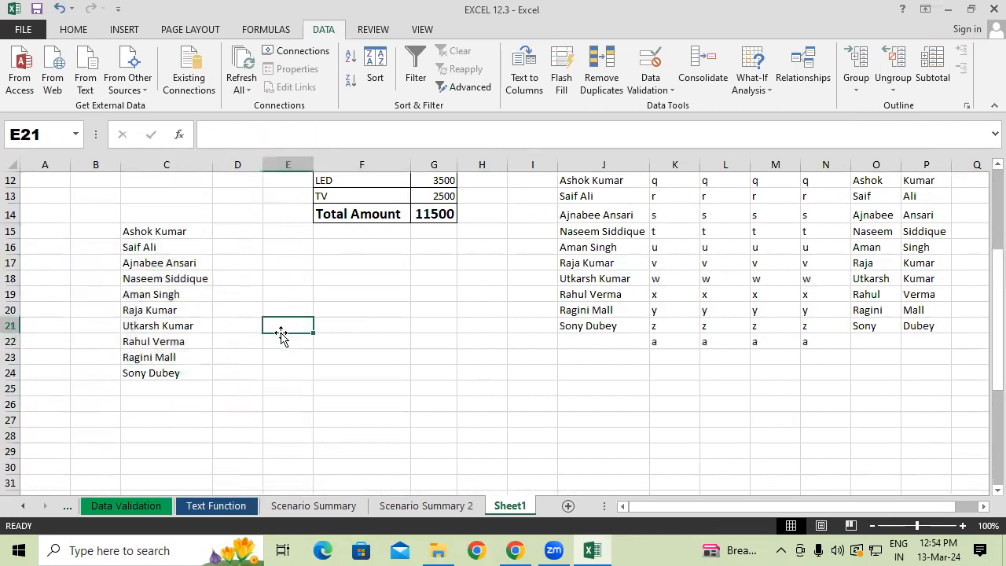
pyautogui.write('10')
pyautogui.press('Return')
pyautogui.write('10')
pyautogui.press('Return')
pyautogui.write('20')
pyautogui.press('Return')
pyautogui.write('30')
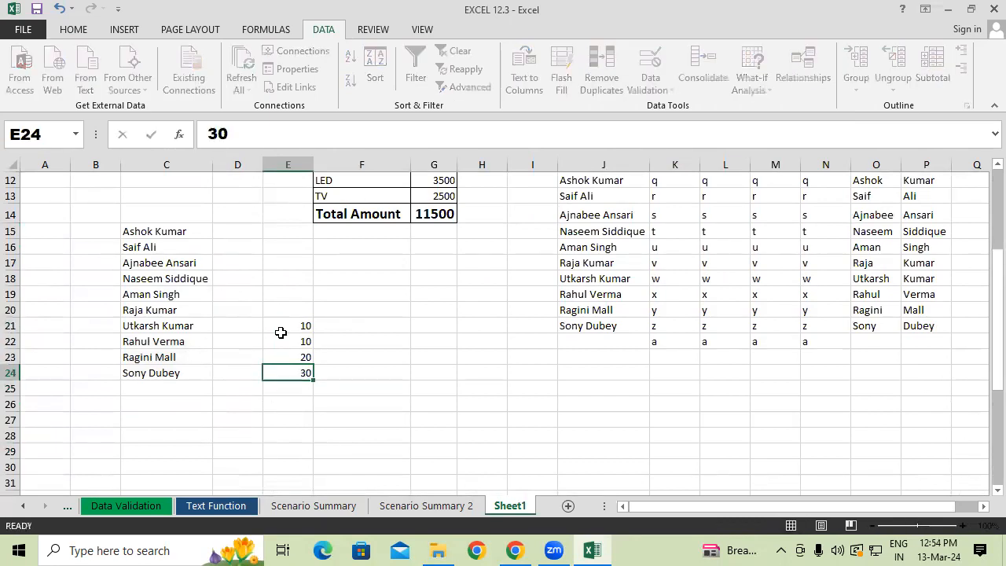
pyautogui.press('Return')
pyautogui.write('20')
pyautogui.press('Return')
pyautogui.write('50')
pyautogui.press('Return')
pyautogui.write('60')
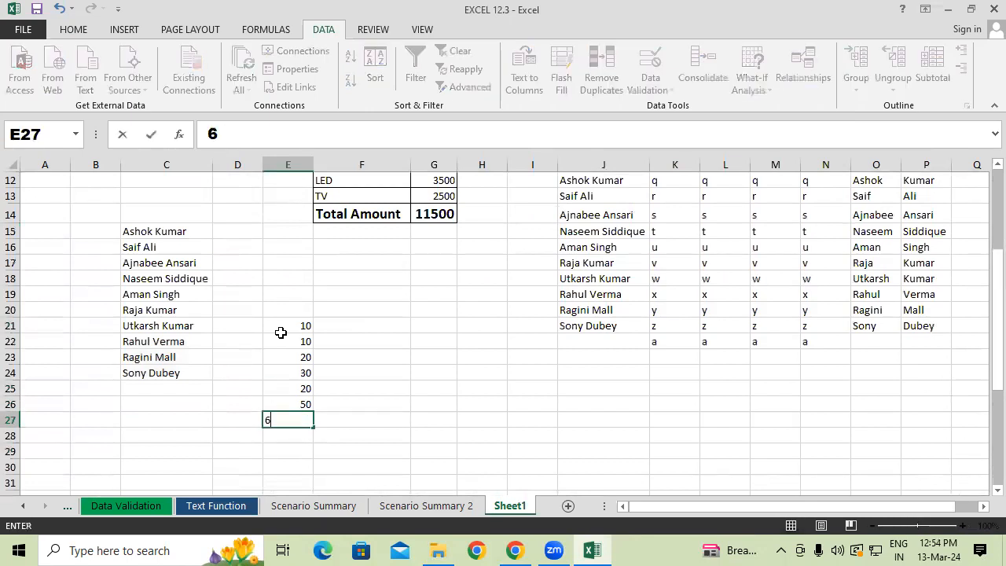
pyautogui.press('Return')
# Remove the duplicate values from the numbers in E21:E27.
pyautogui.moveTo(285, 328); pyautogui.dragTo(295, 418)
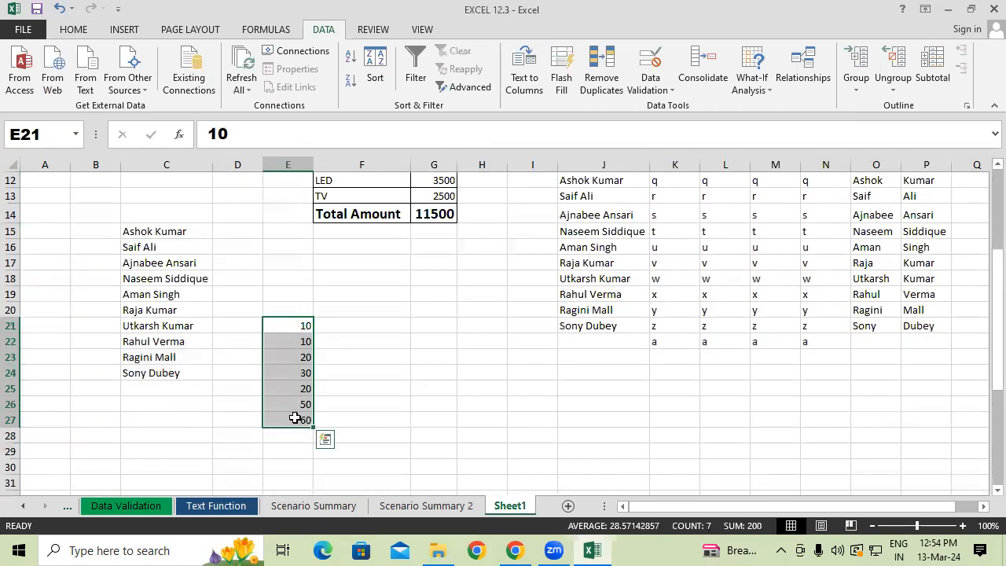
pyautogui.click(599, 68)
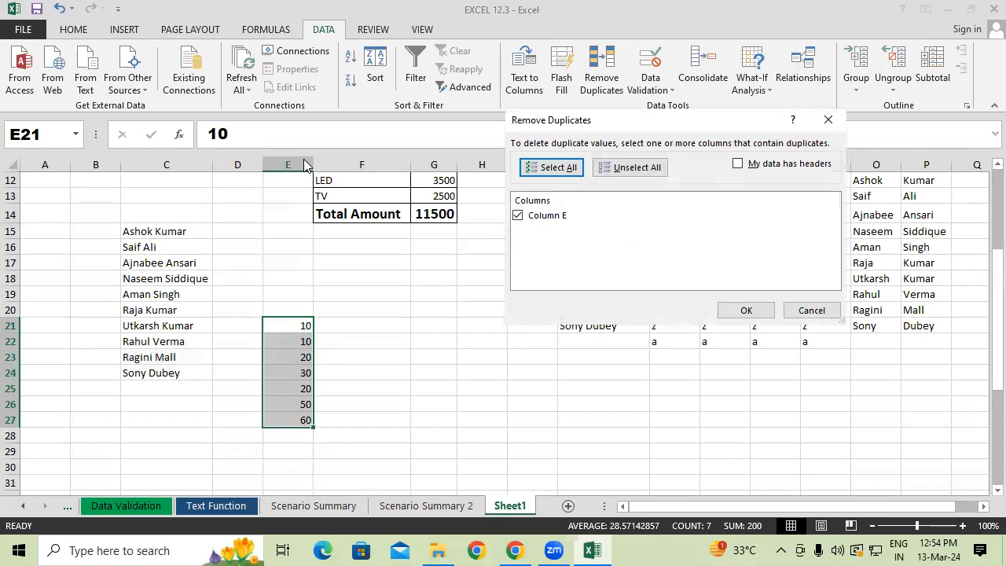
pyautogui.click(753, 312)
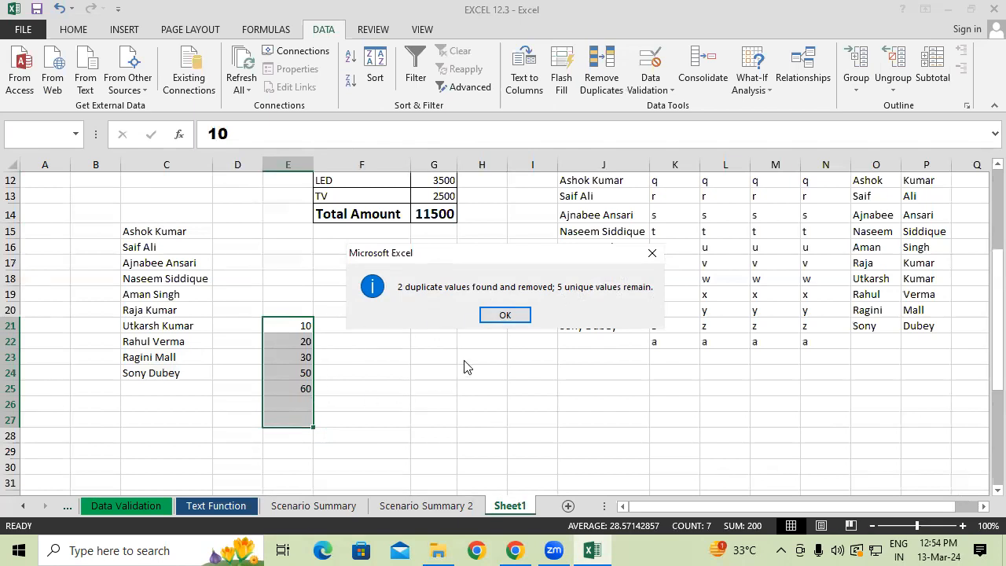
pyautogui.click(503, 314)
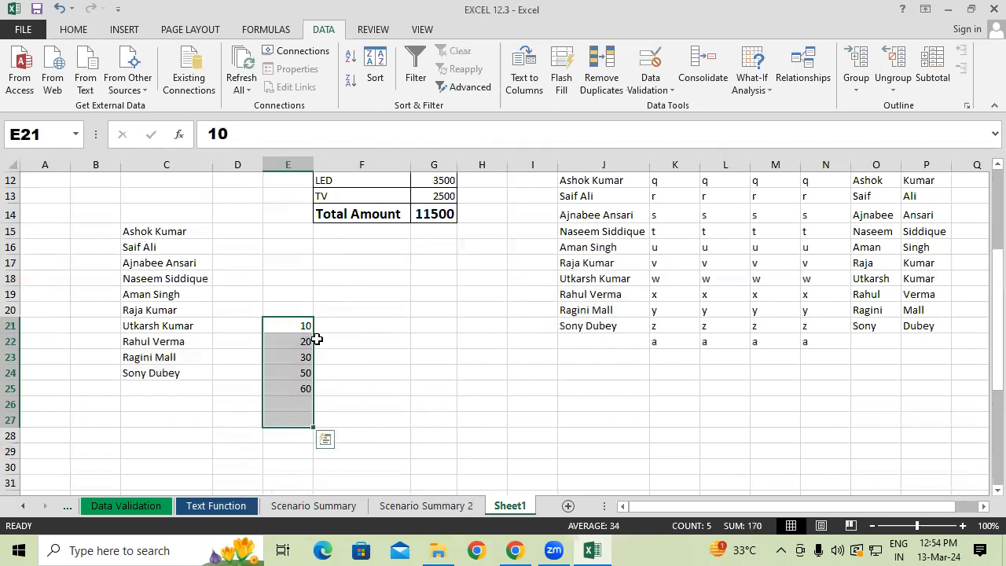
pyautogui.click(379, 358)
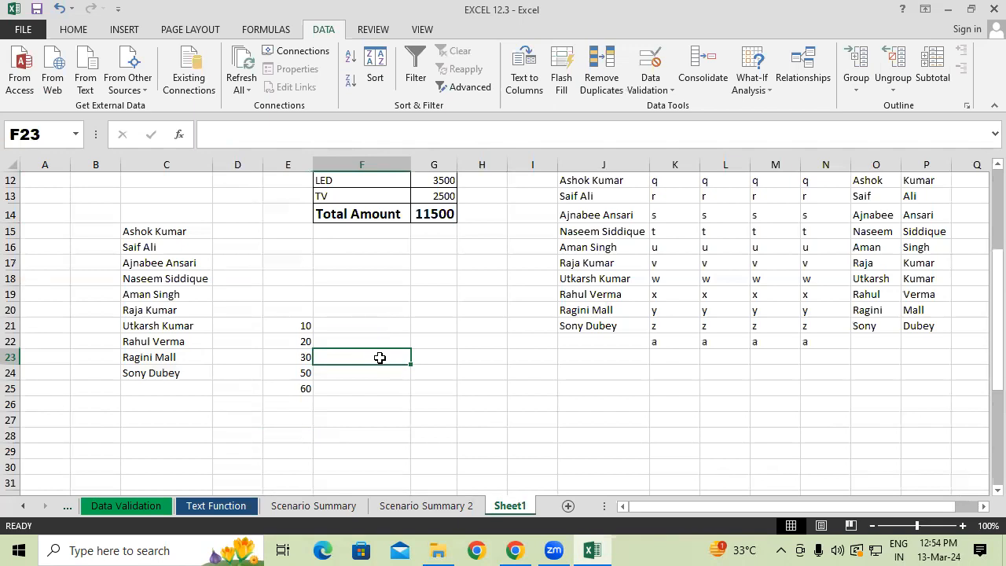
pyautogui.click(751, 86)
pyautogui.click(285, 33)
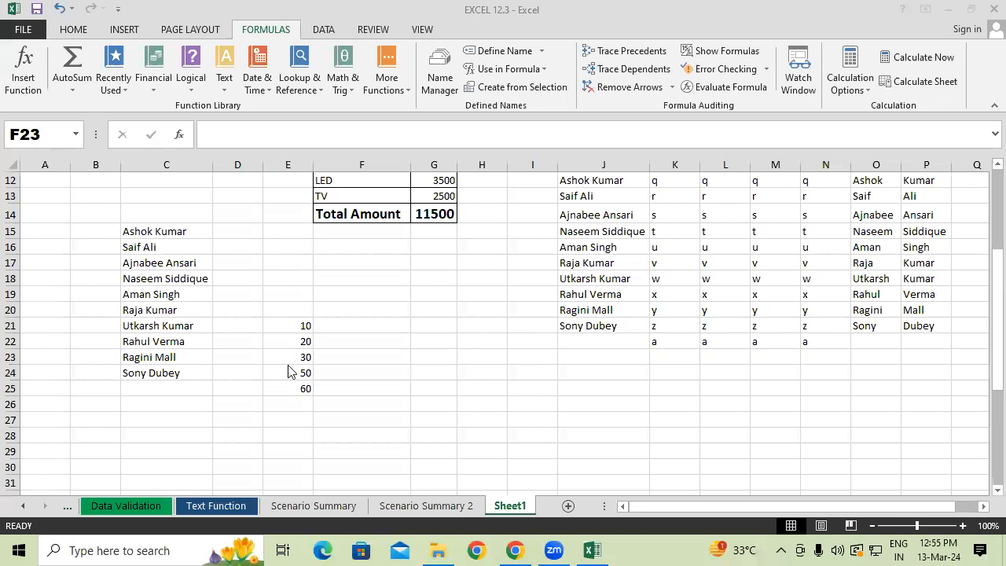
pyautogui.moveTo(8, 38); pyautogui.dragTo(977, 112)
pyautogui.moveTo(457, 41); pyautogui.dragTo(548, 60)
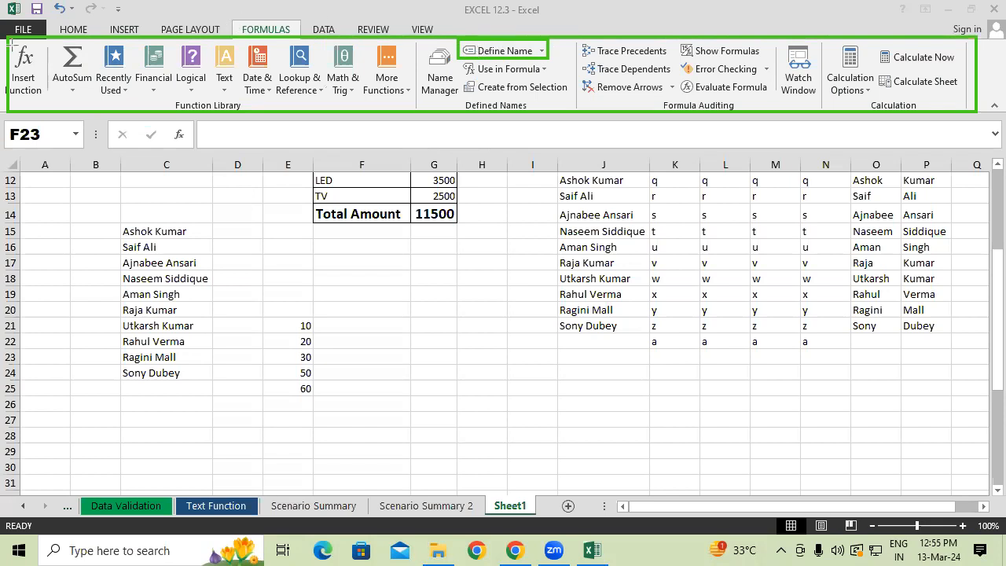
pyautogui.moveTo(8, 37); pyautogui.dragTo(978, 111)
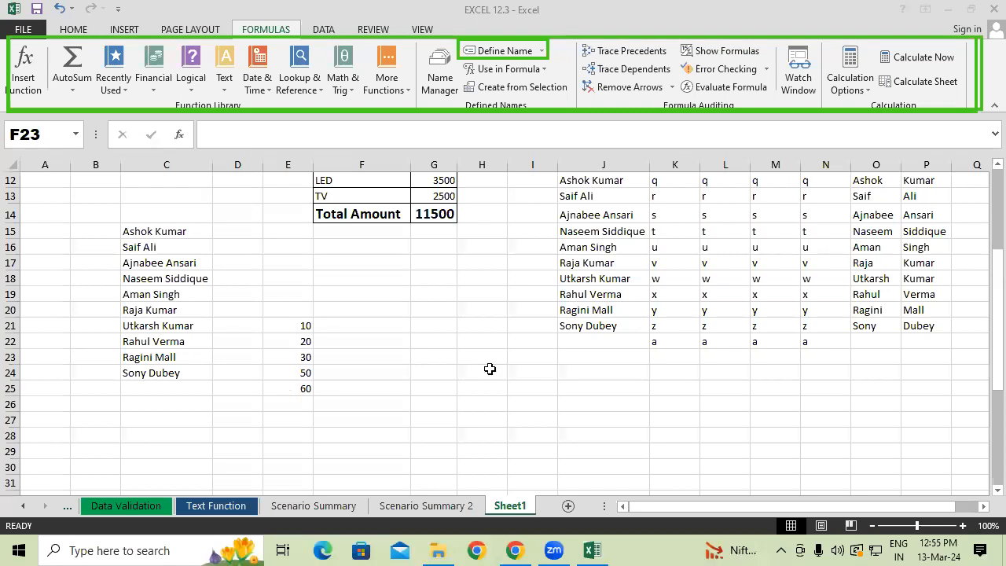
pyautogui.scroll(4, 490, 367)
pyautogui.click(474, 208)
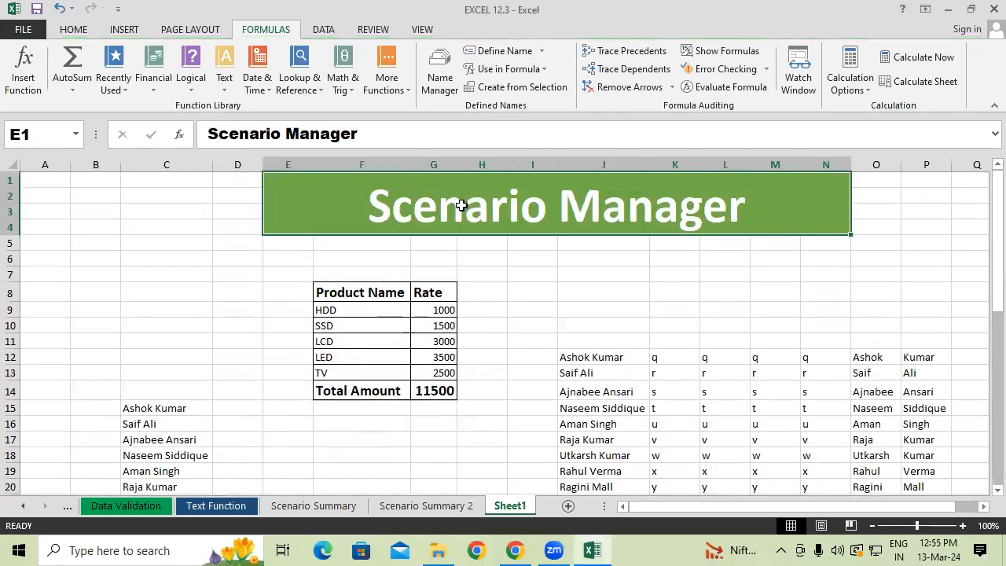
pyautogui.click(333, 29)
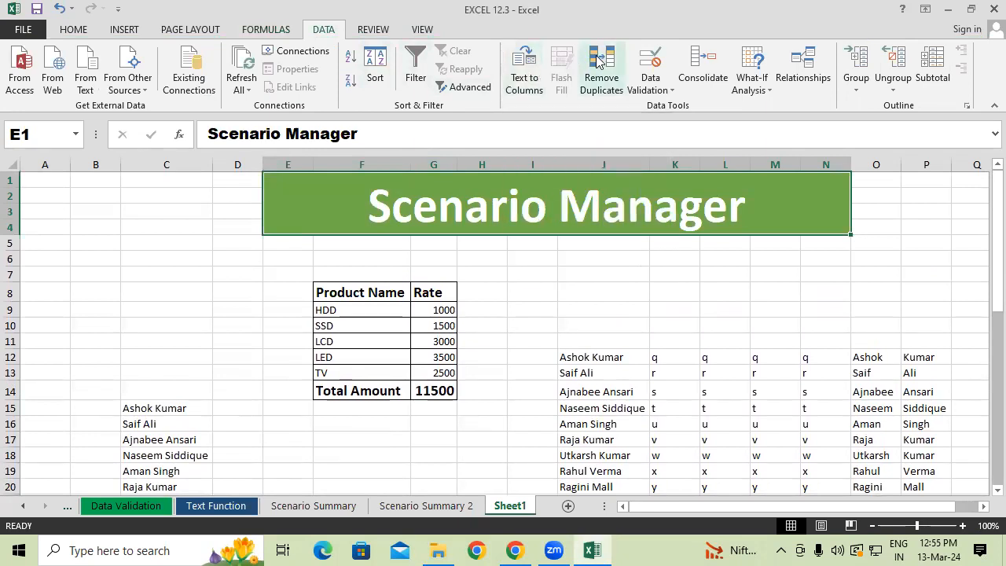
pyautogui.click(745, 87)
pyautogui.click(606, 260)
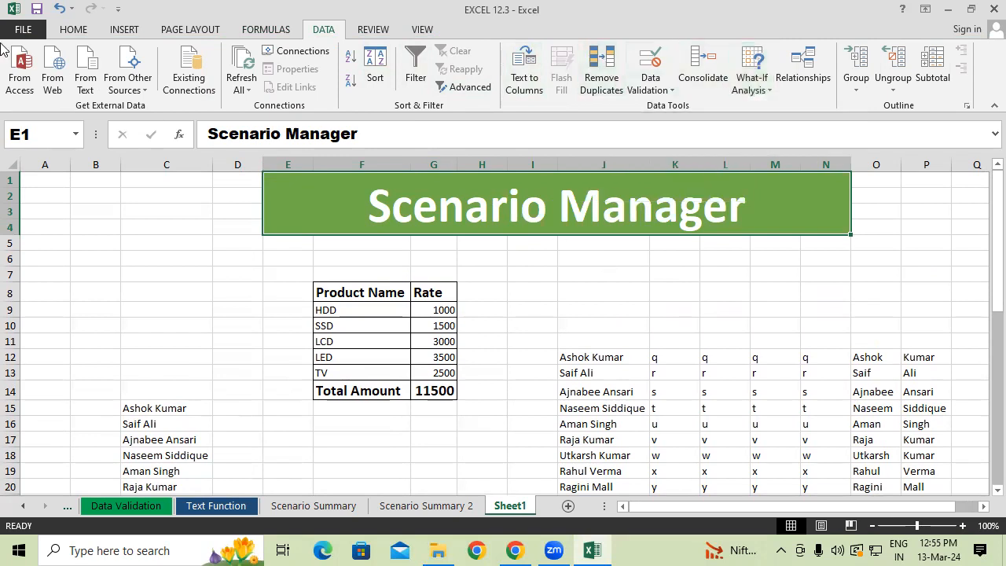
pyautogui.click(73, 29)
pyautogui.click(822, 69)
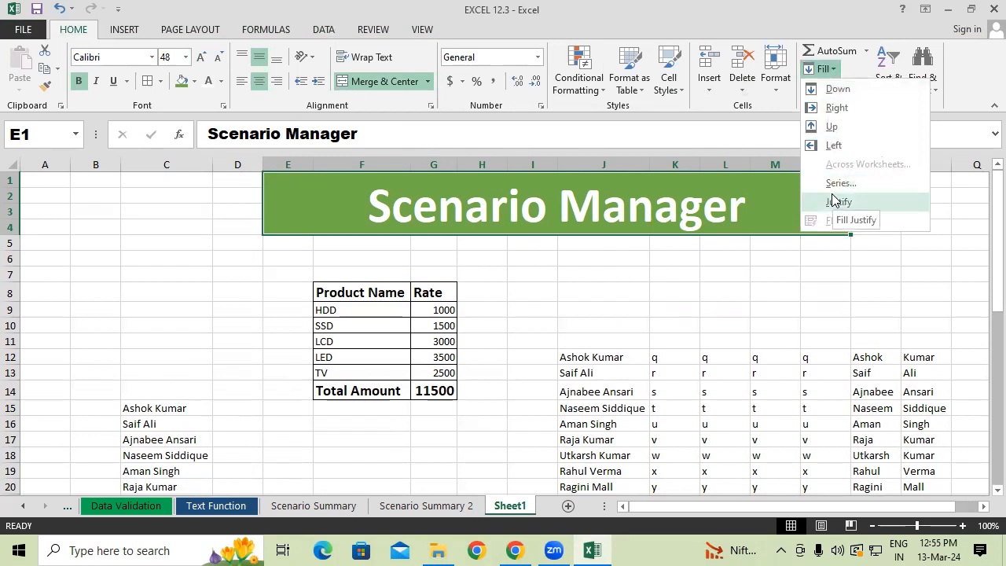
pyautogui.click(468, 321)
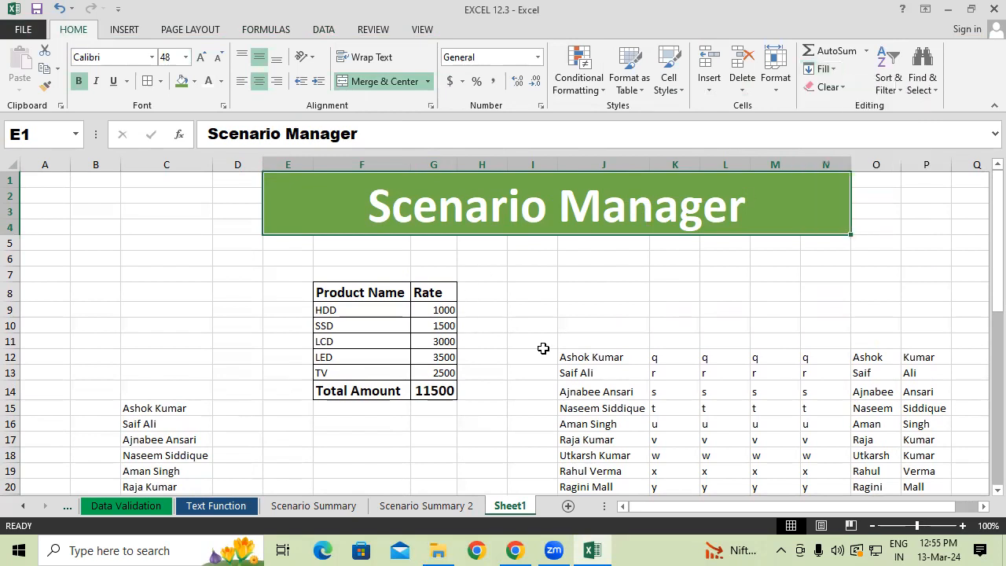